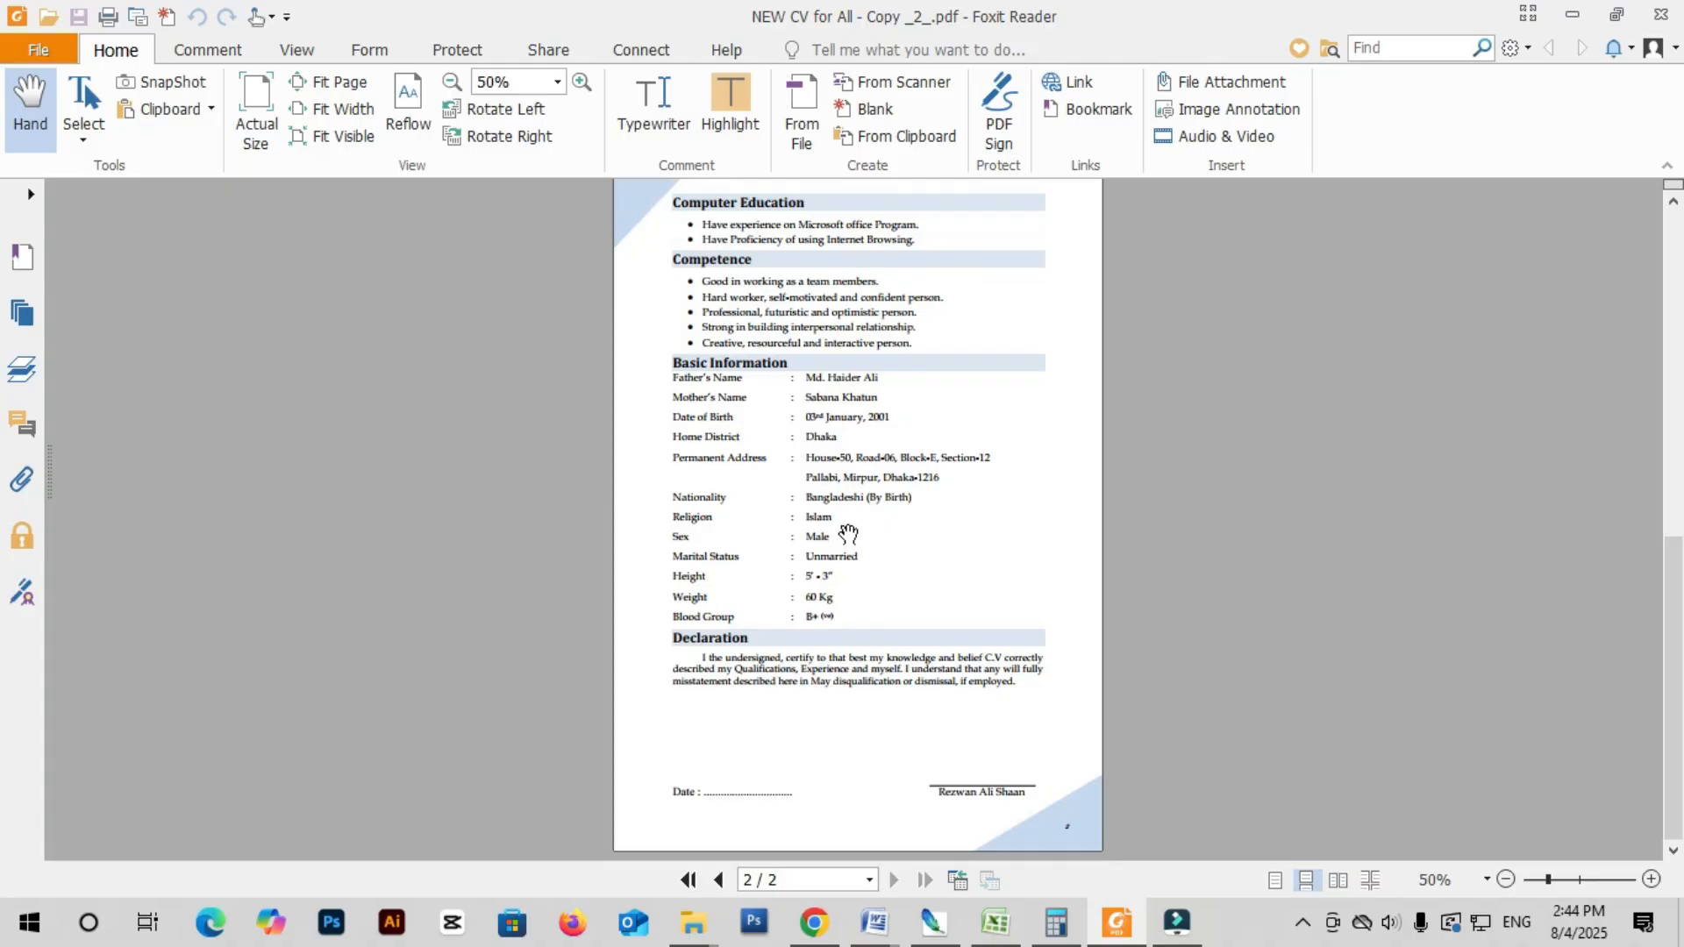
- Scroll the CV back up to page 1 in Foxit Reader and minimize the reader
scroll(847, 533, up, 10)
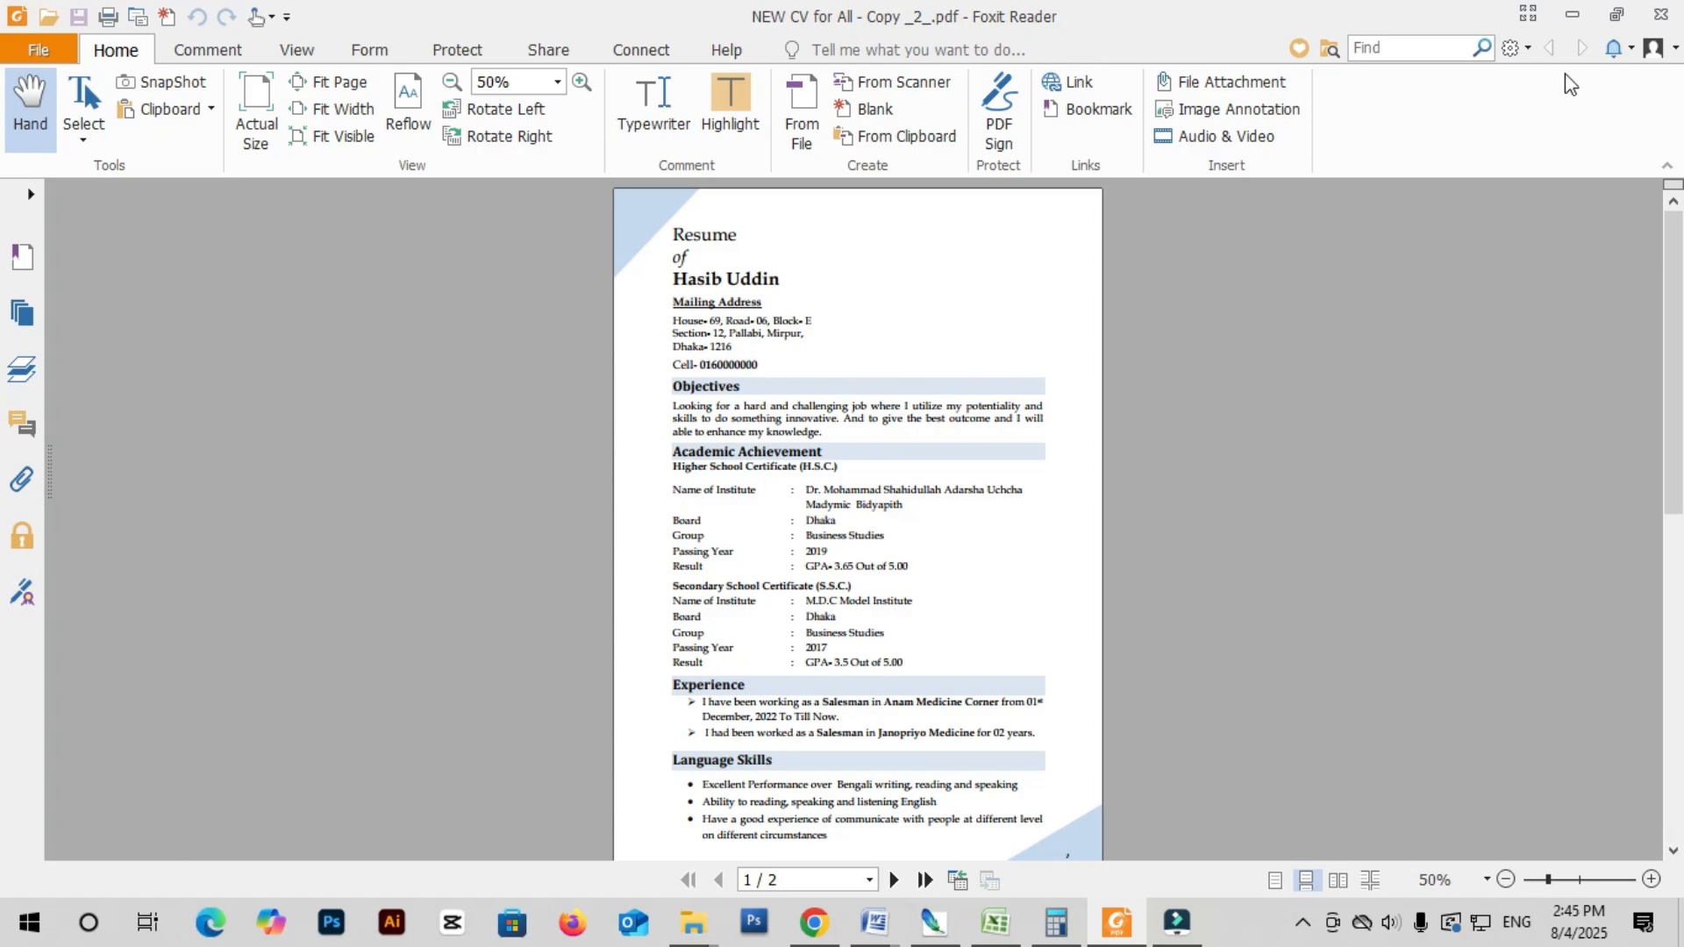
click(1572, 14)
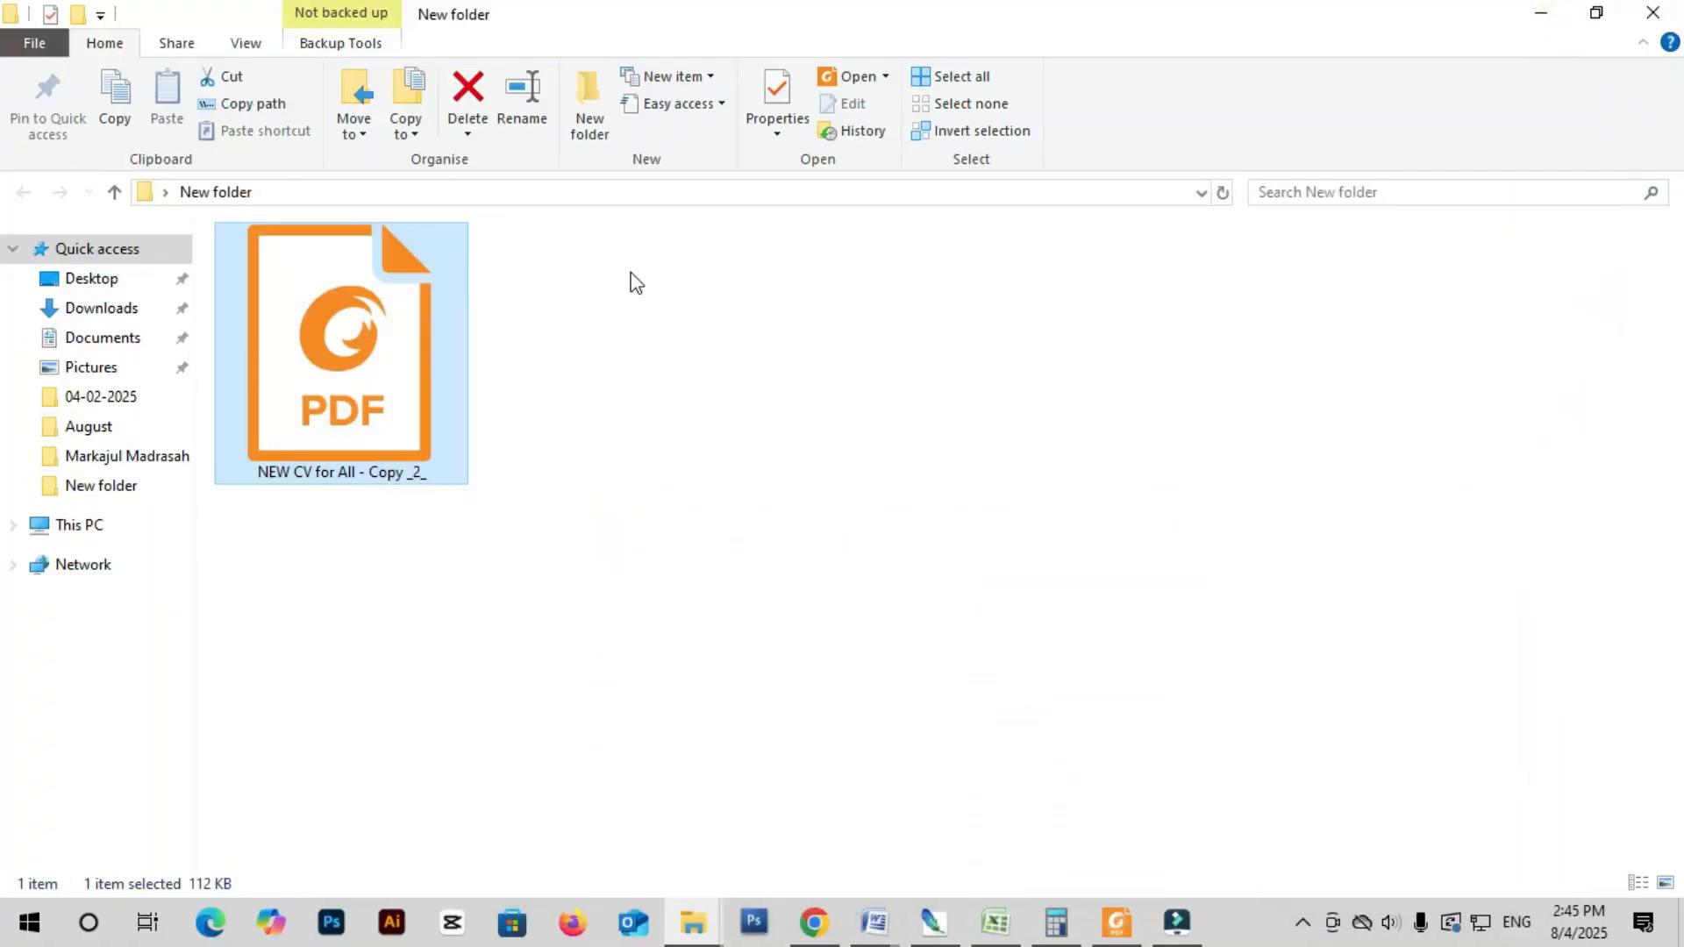
- Open the CV PDF in the default reader, scroll through it, close it and minimize the reader
right_click(360, 331)
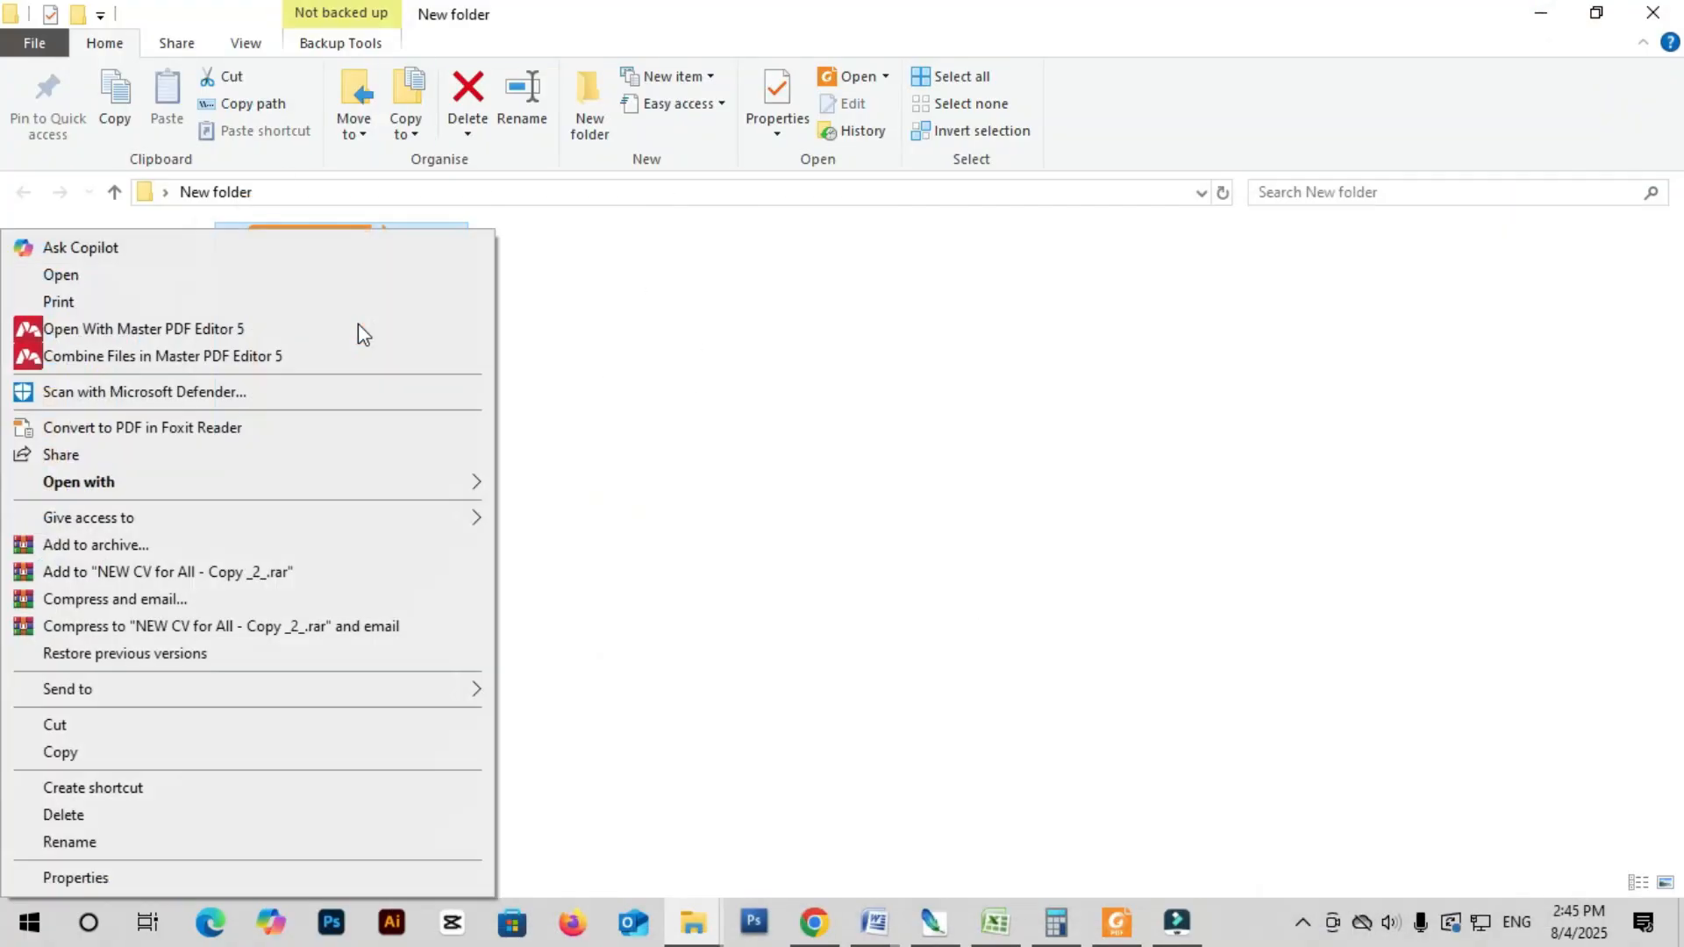
click(173, 338)
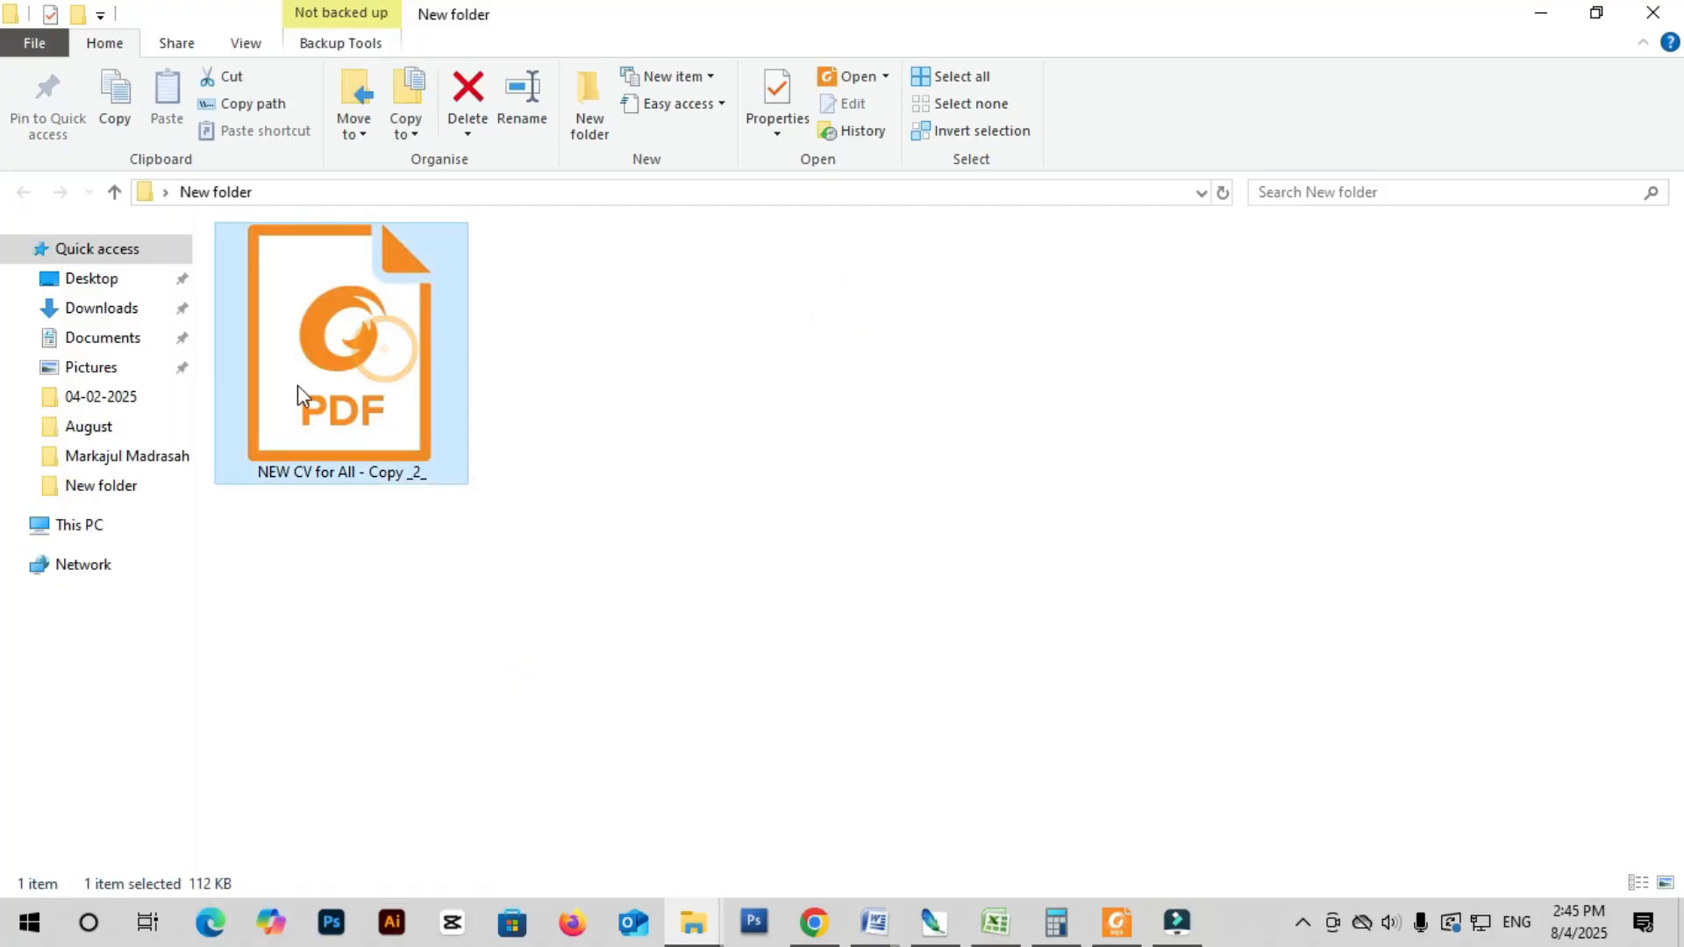
double_click(367, 334)
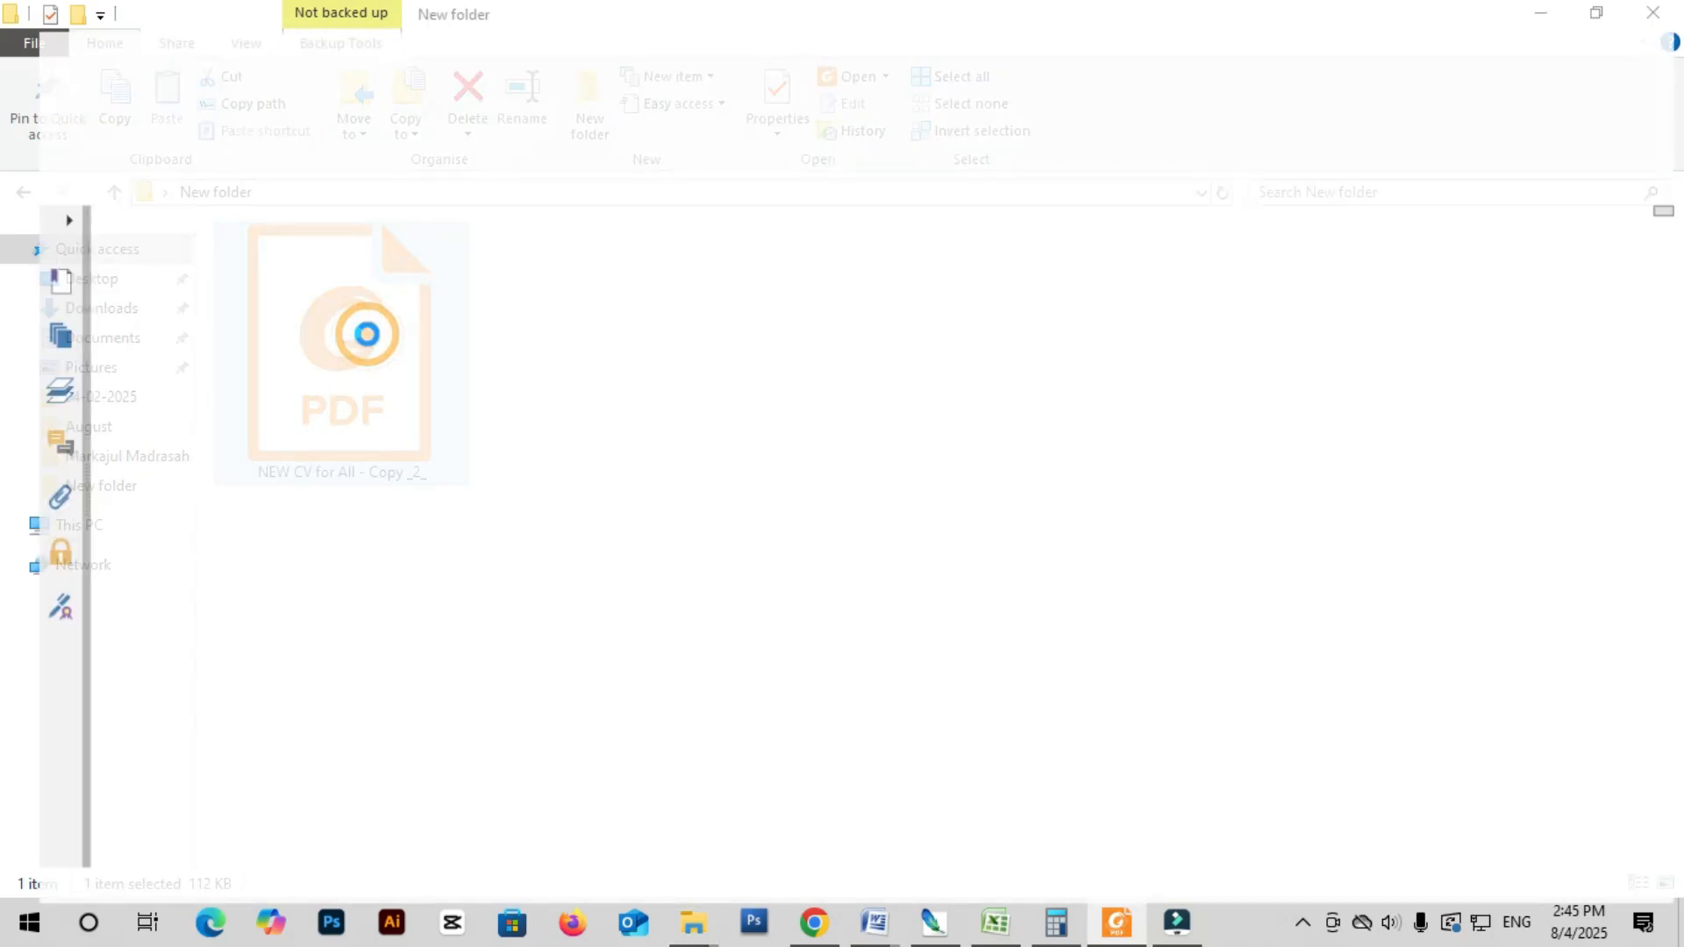
scroll(838, 564, down, 7)
scroll(847, 561, up, 7)
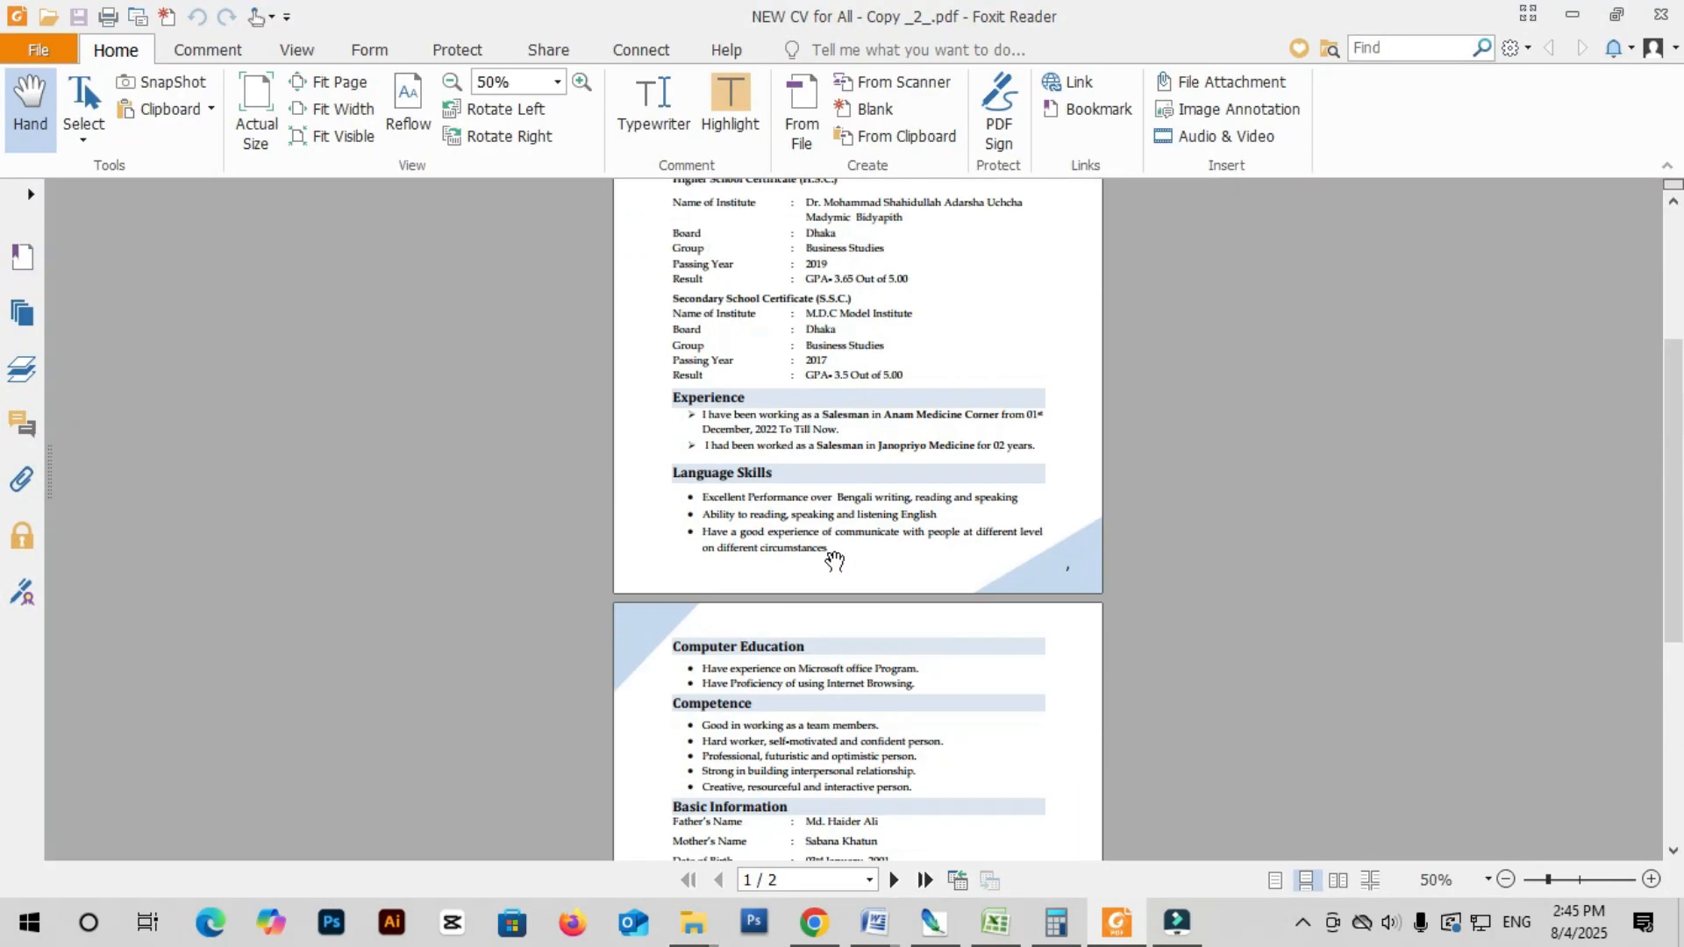
scroll(857, 530, up, 3)
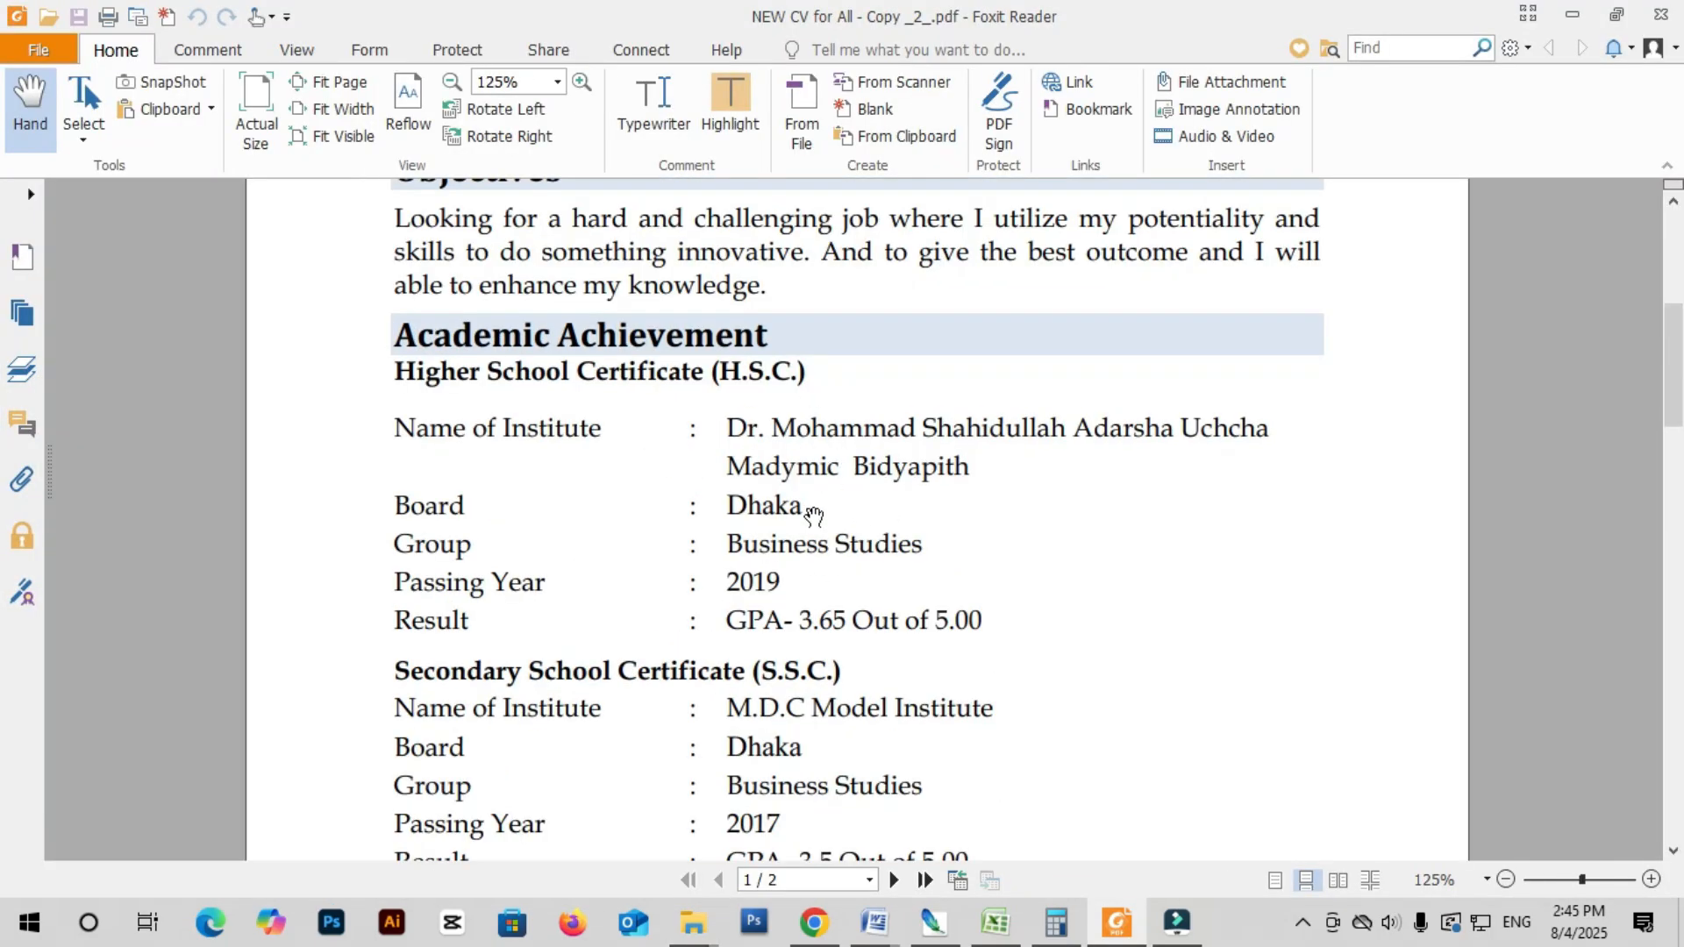
scroll(814, 514, down, 3)
key(ctrl+w)
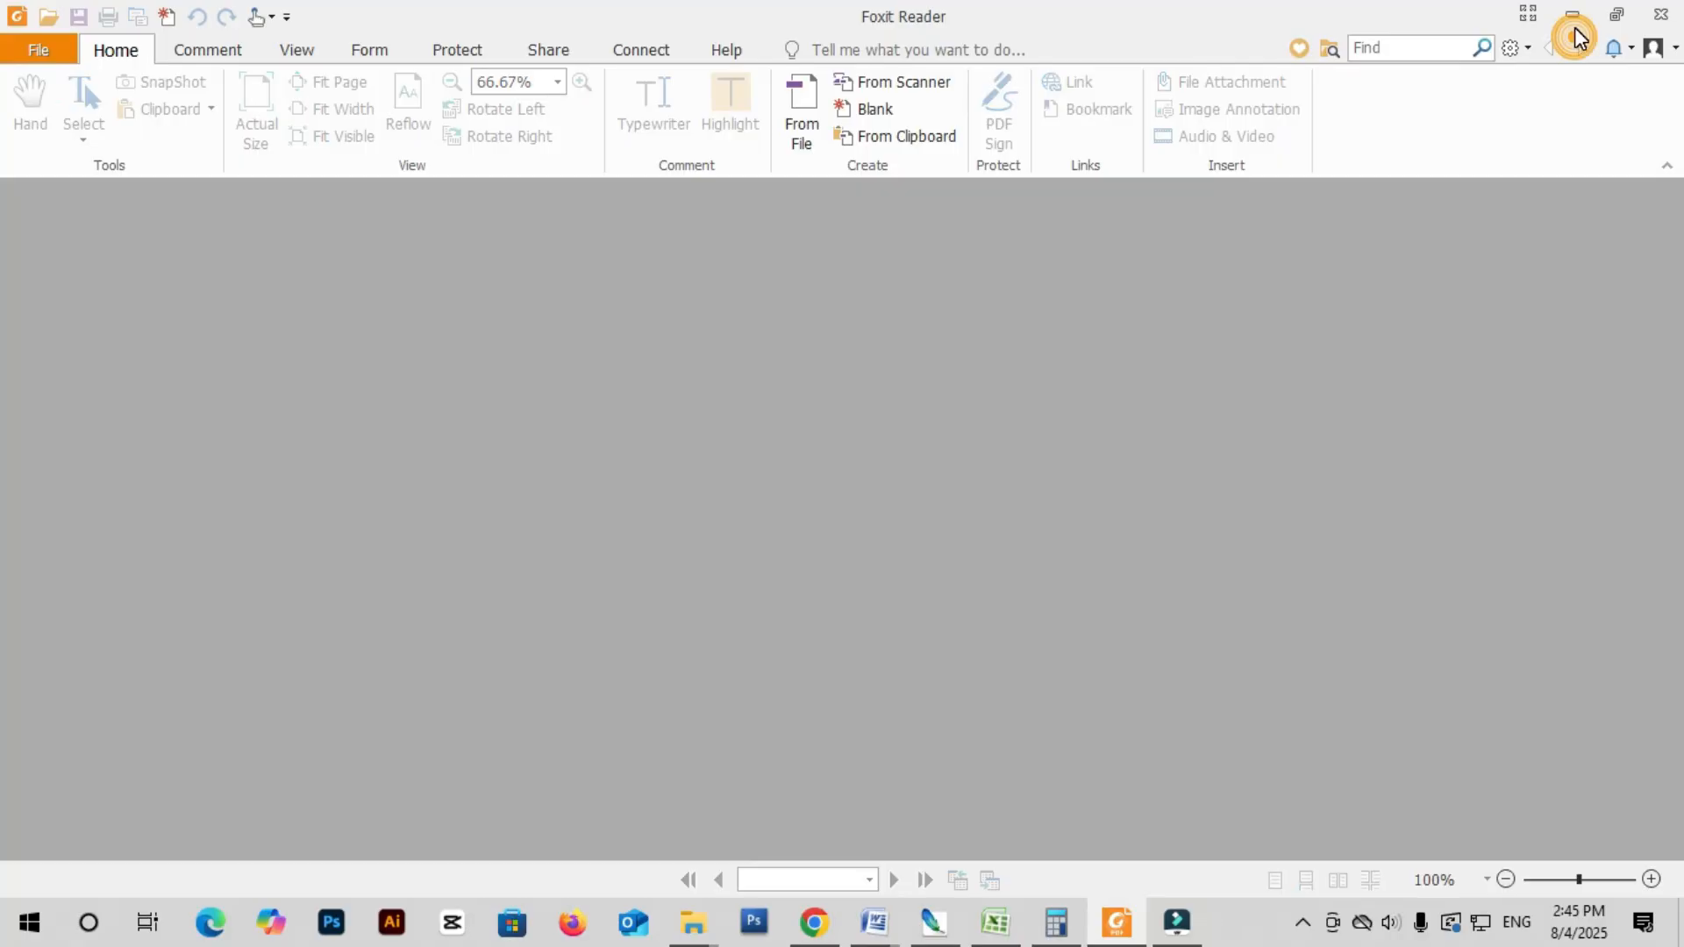
click(1572, 14)
- Bring up the CV PDF's right-click action list again in File Explorer
right_click(416, 323)
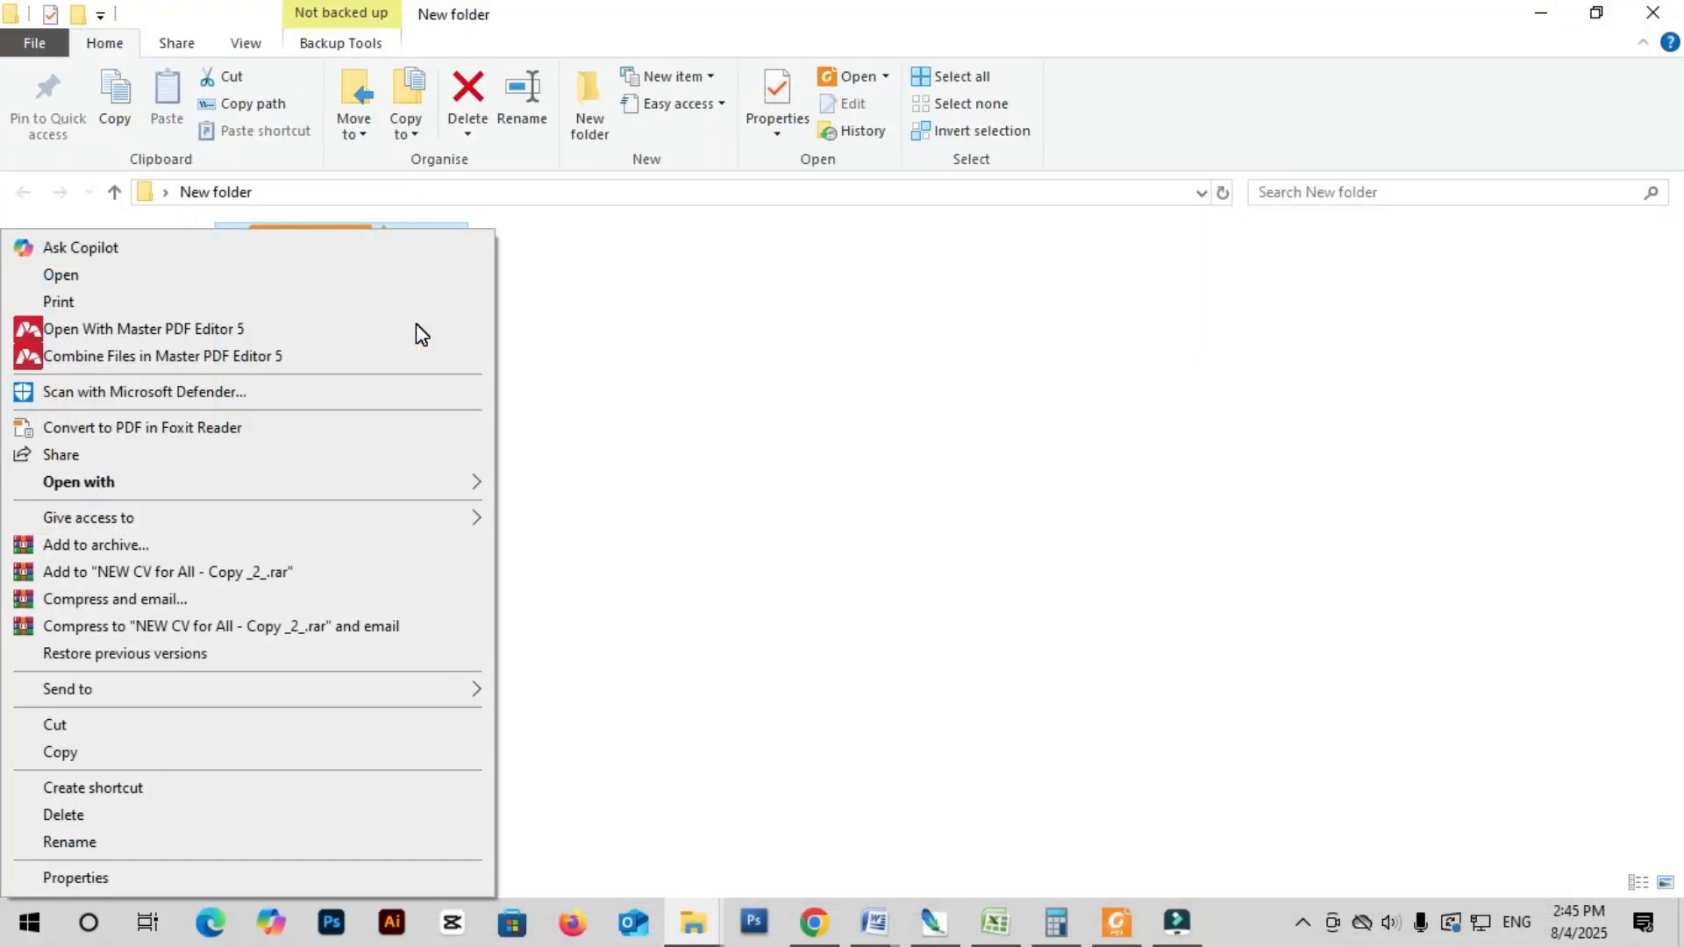
click(638, 406)
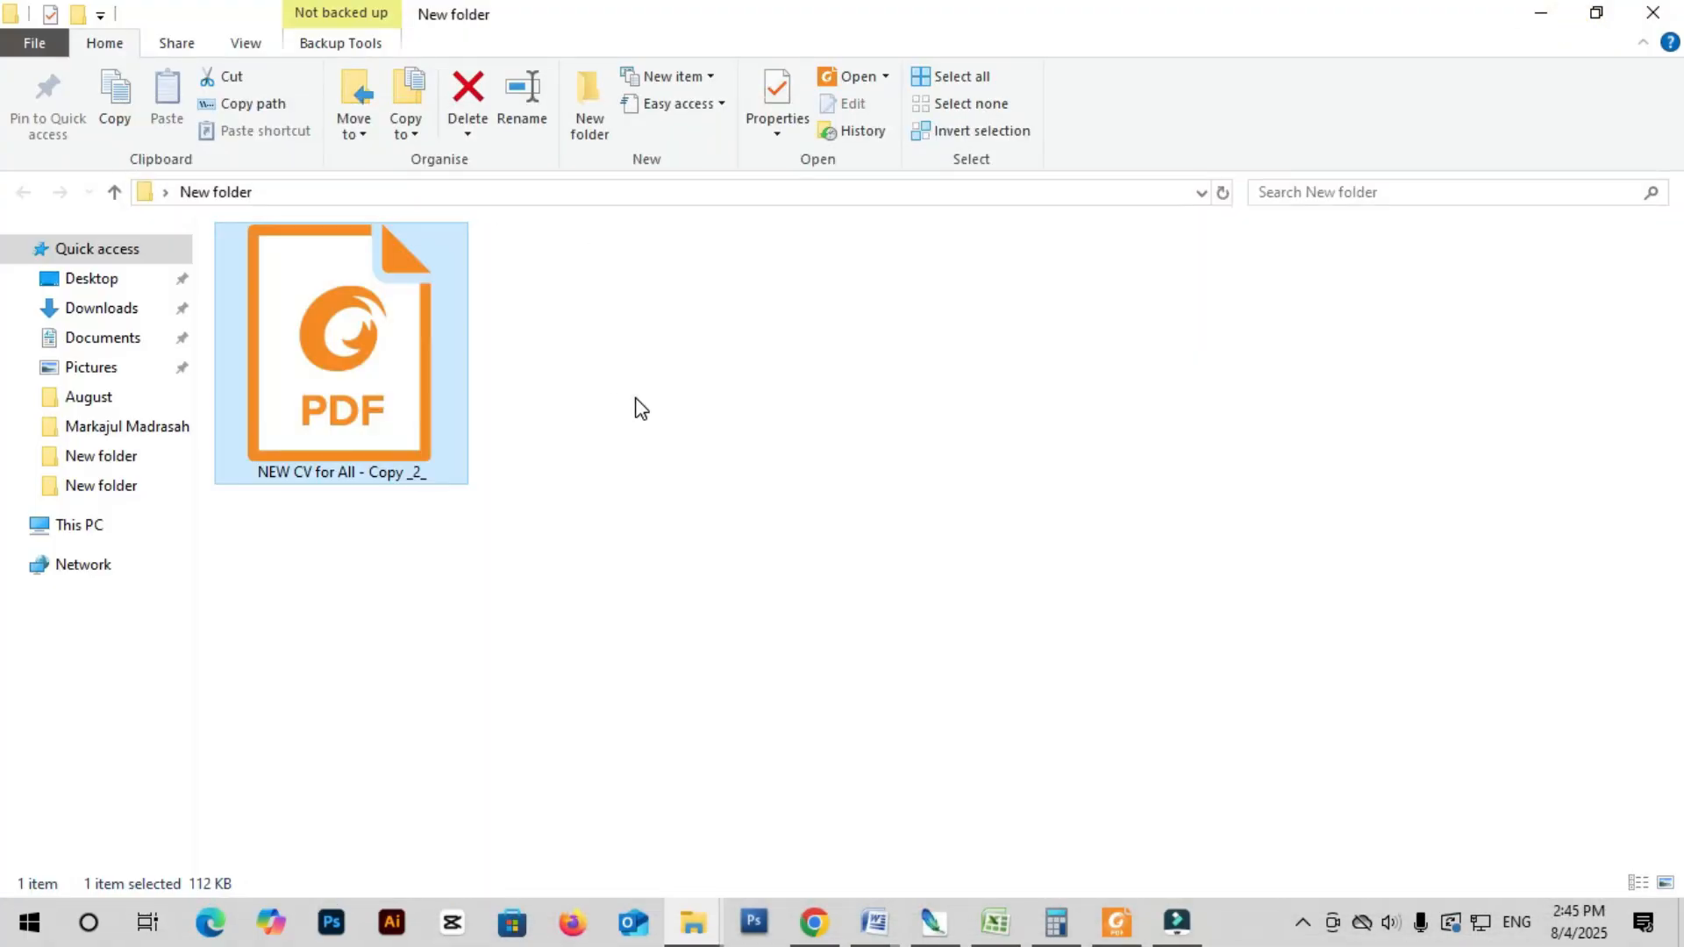
right_click(327, 365)
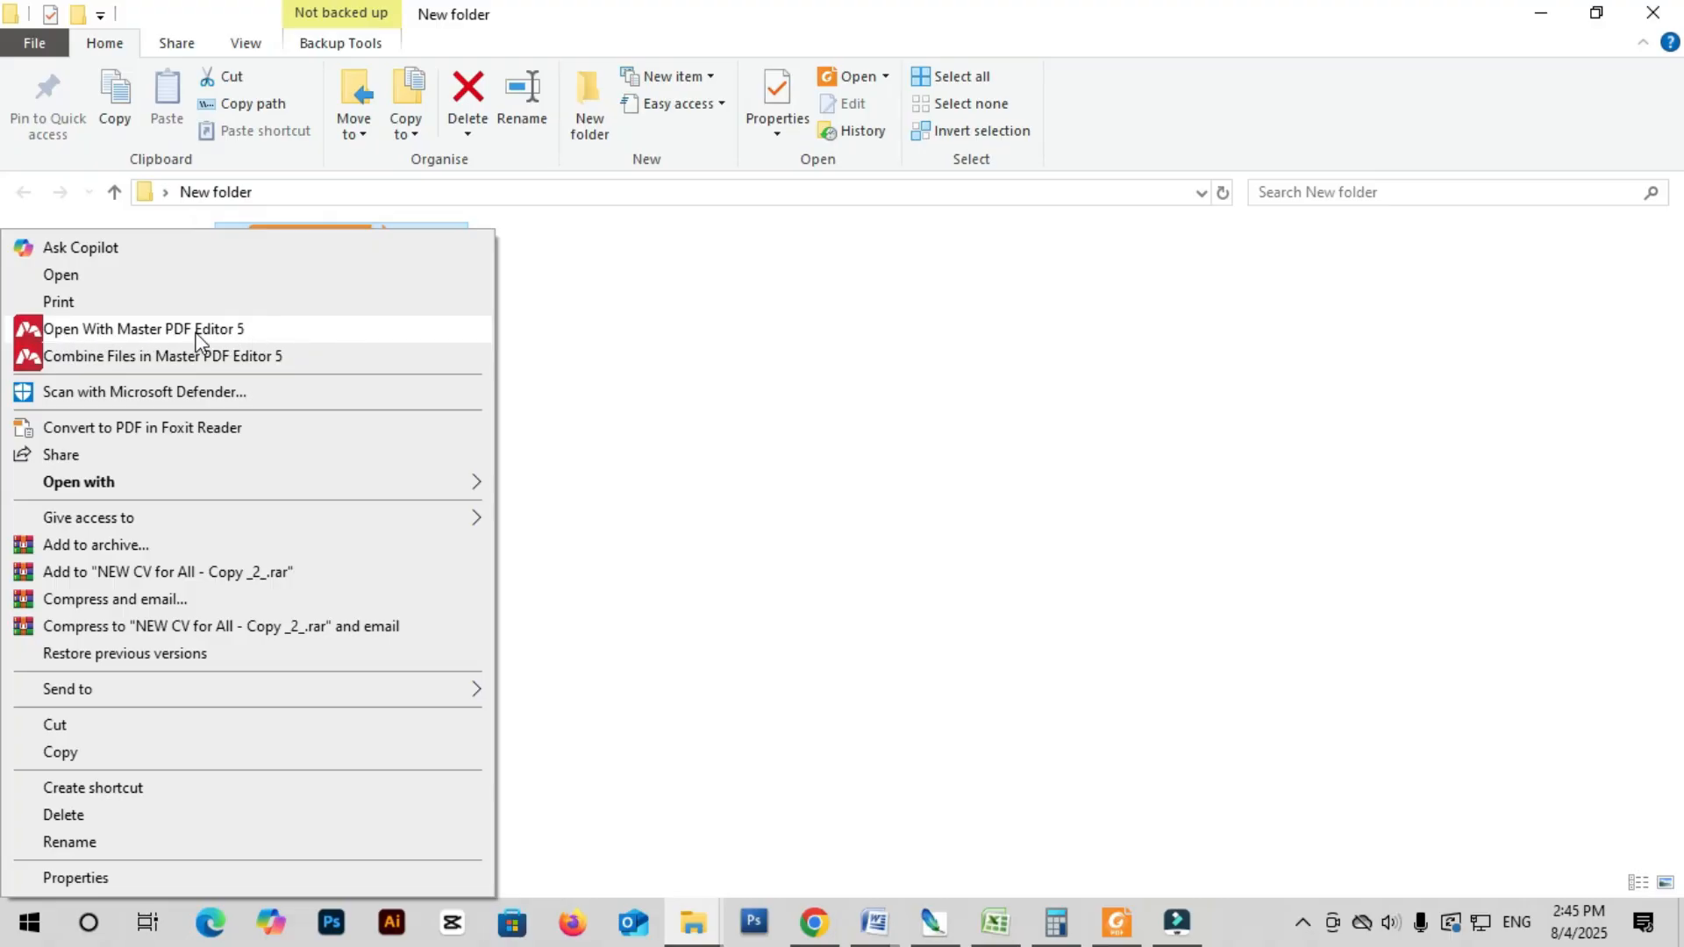
- Open the CV in Master PDF Editor 5 and append the candidate's surname to the name
click(166, 338)
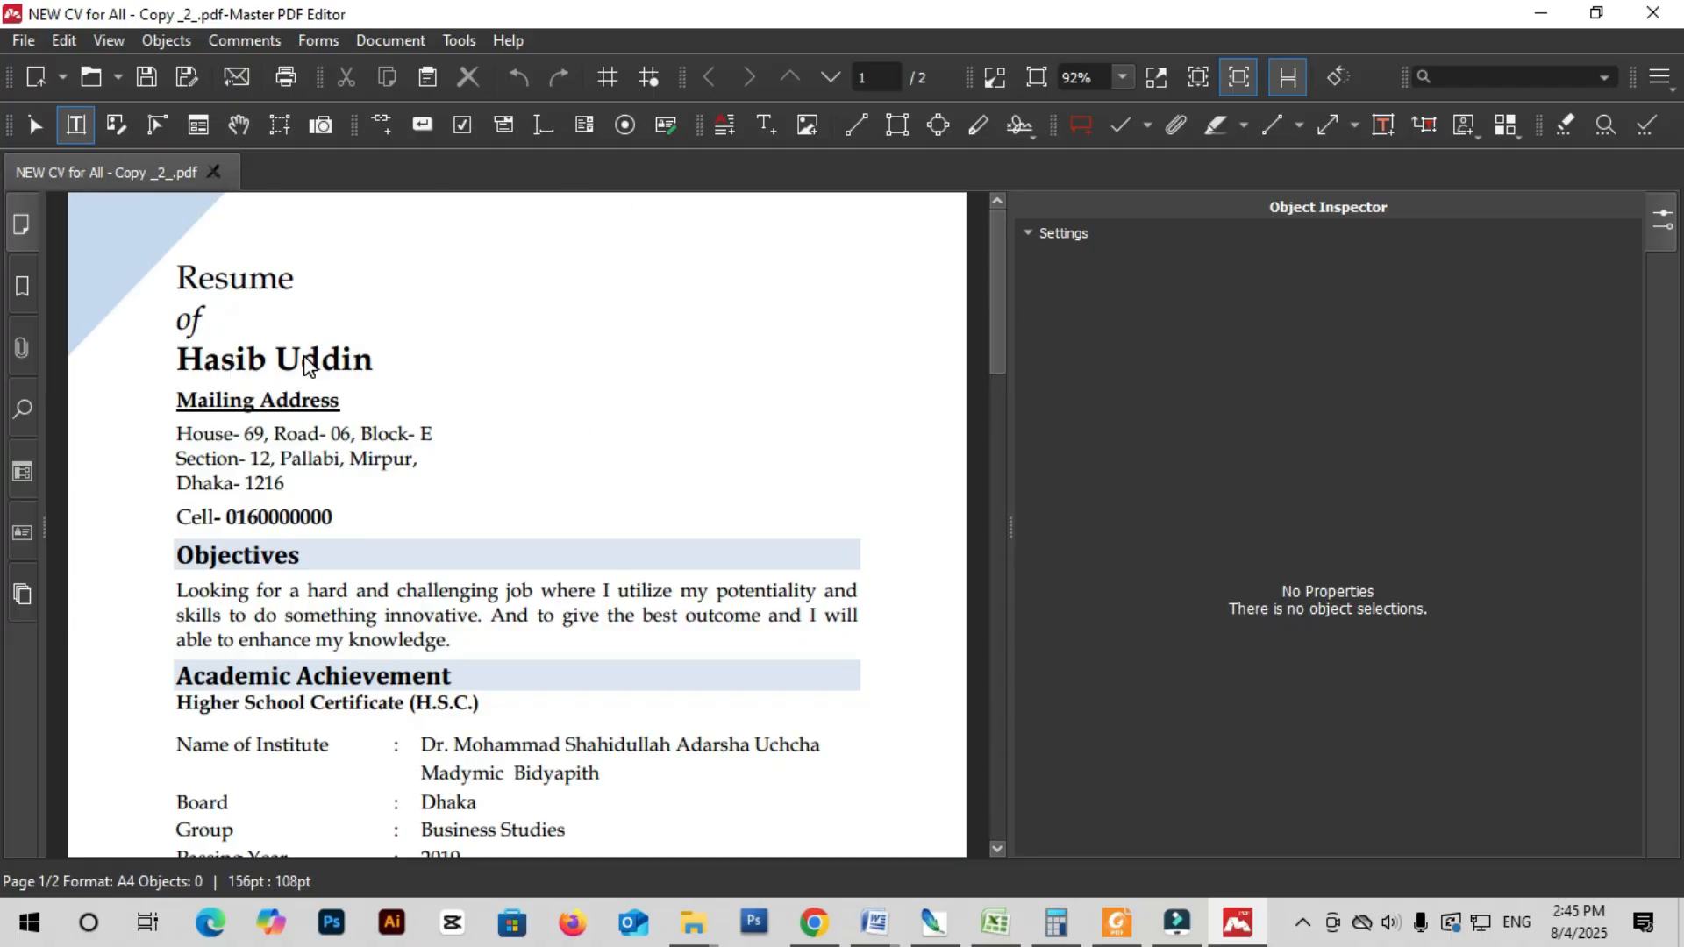
click(214, 365)
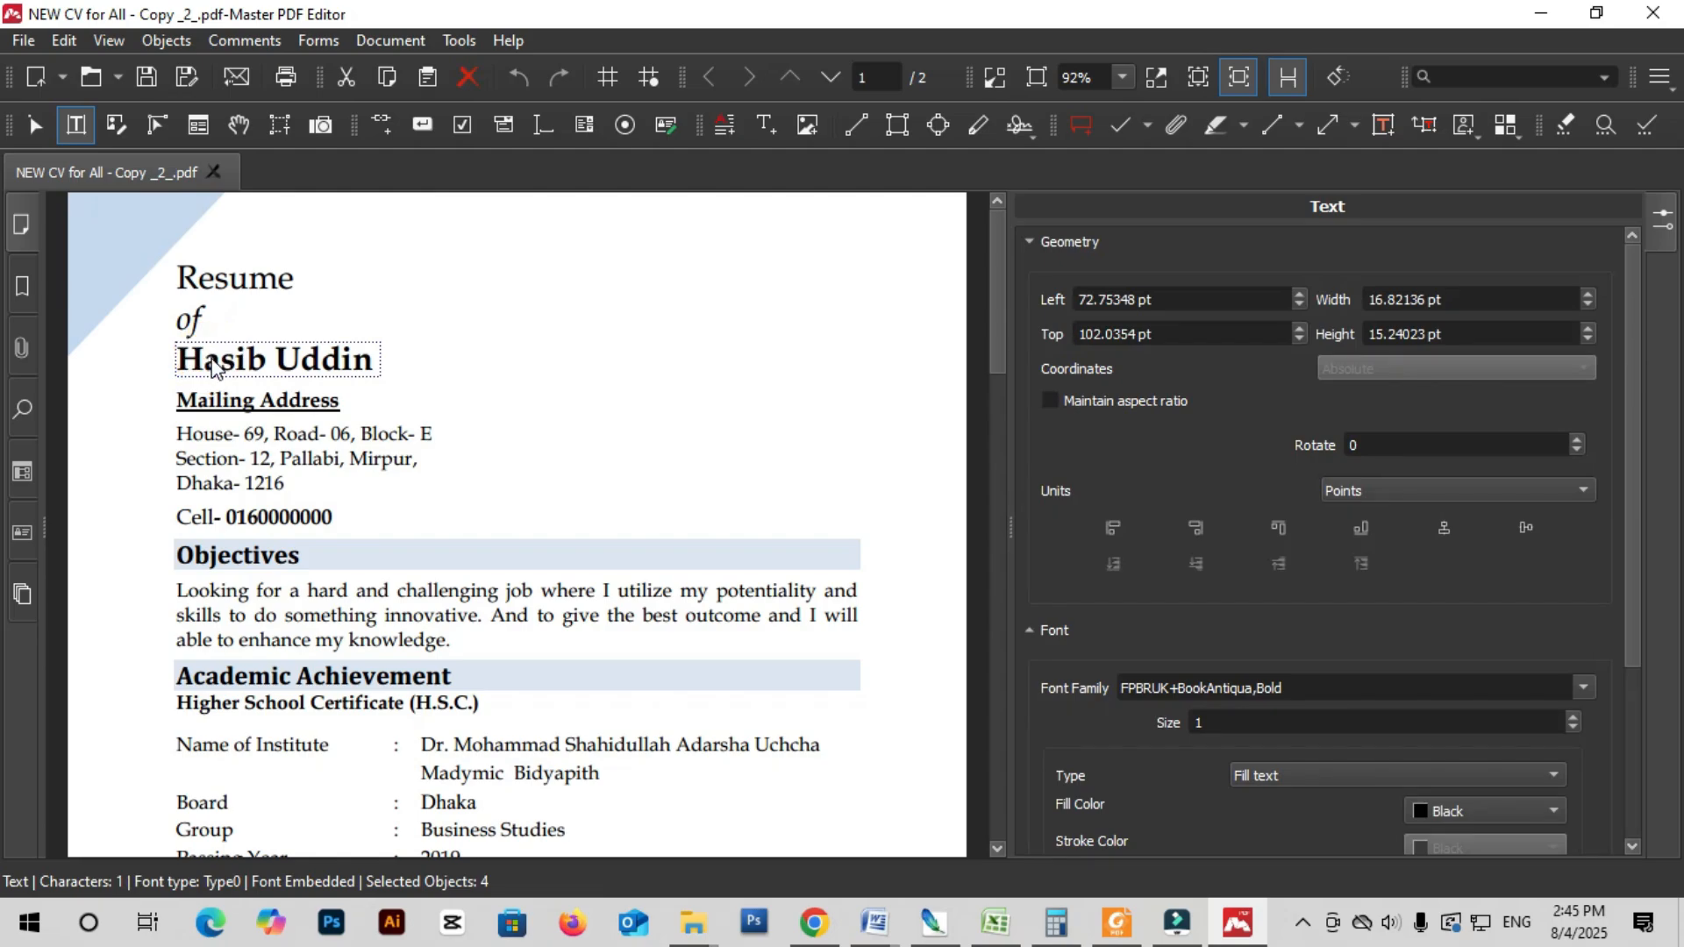
click(322, 360)
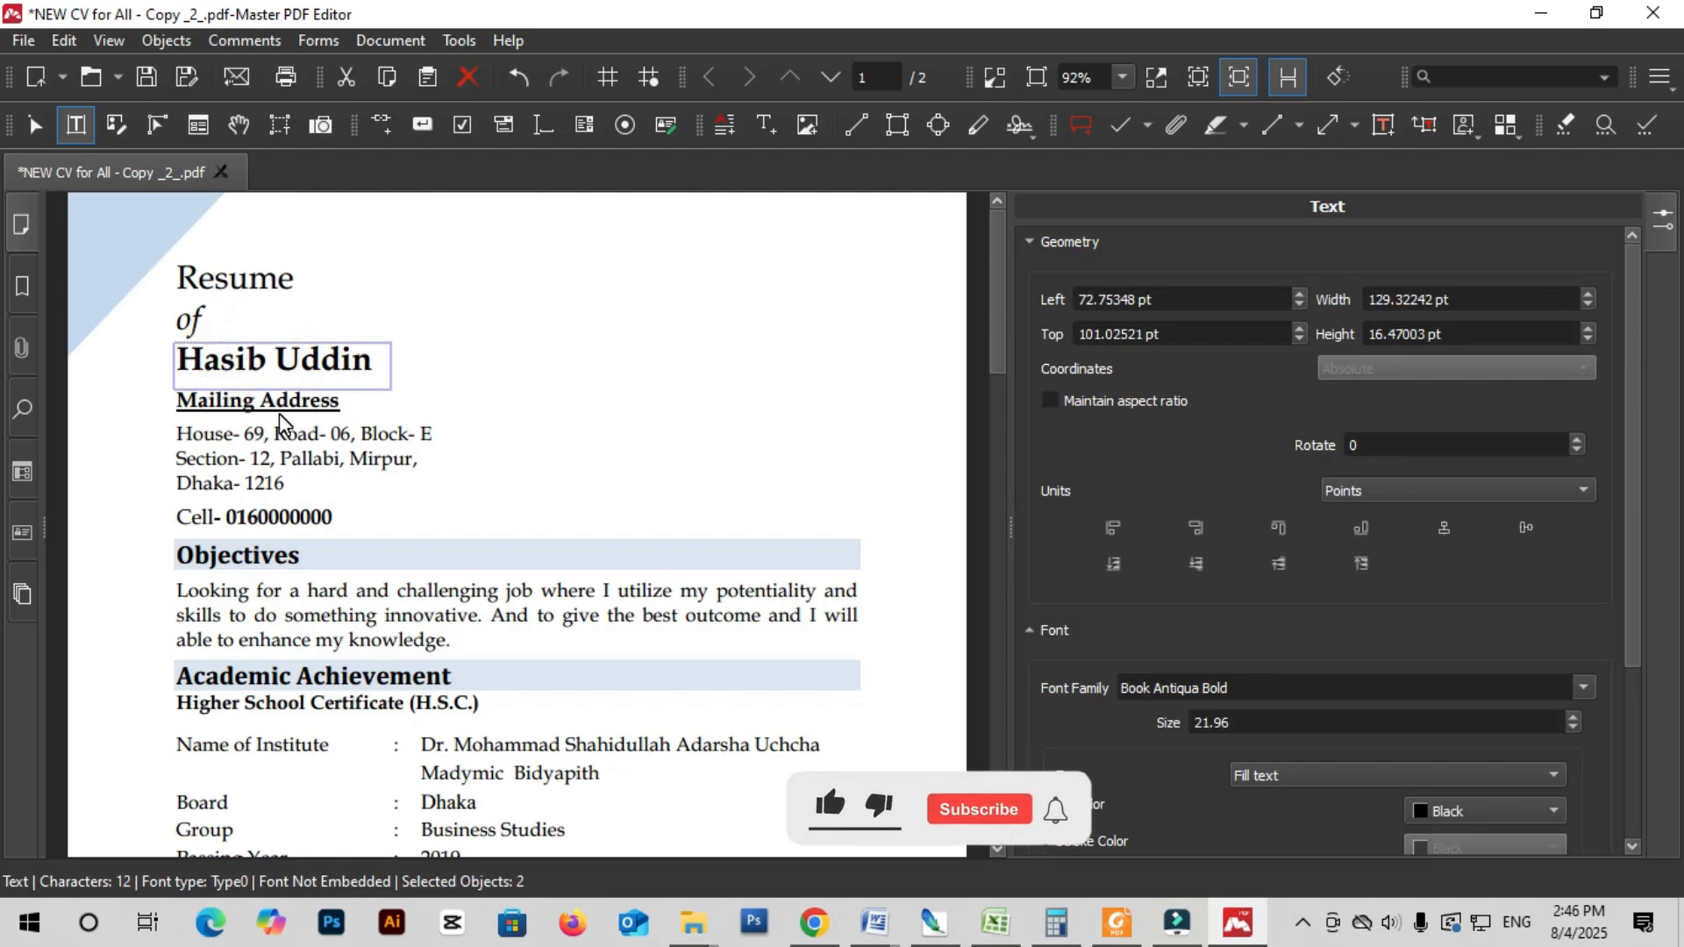
text(Khan)
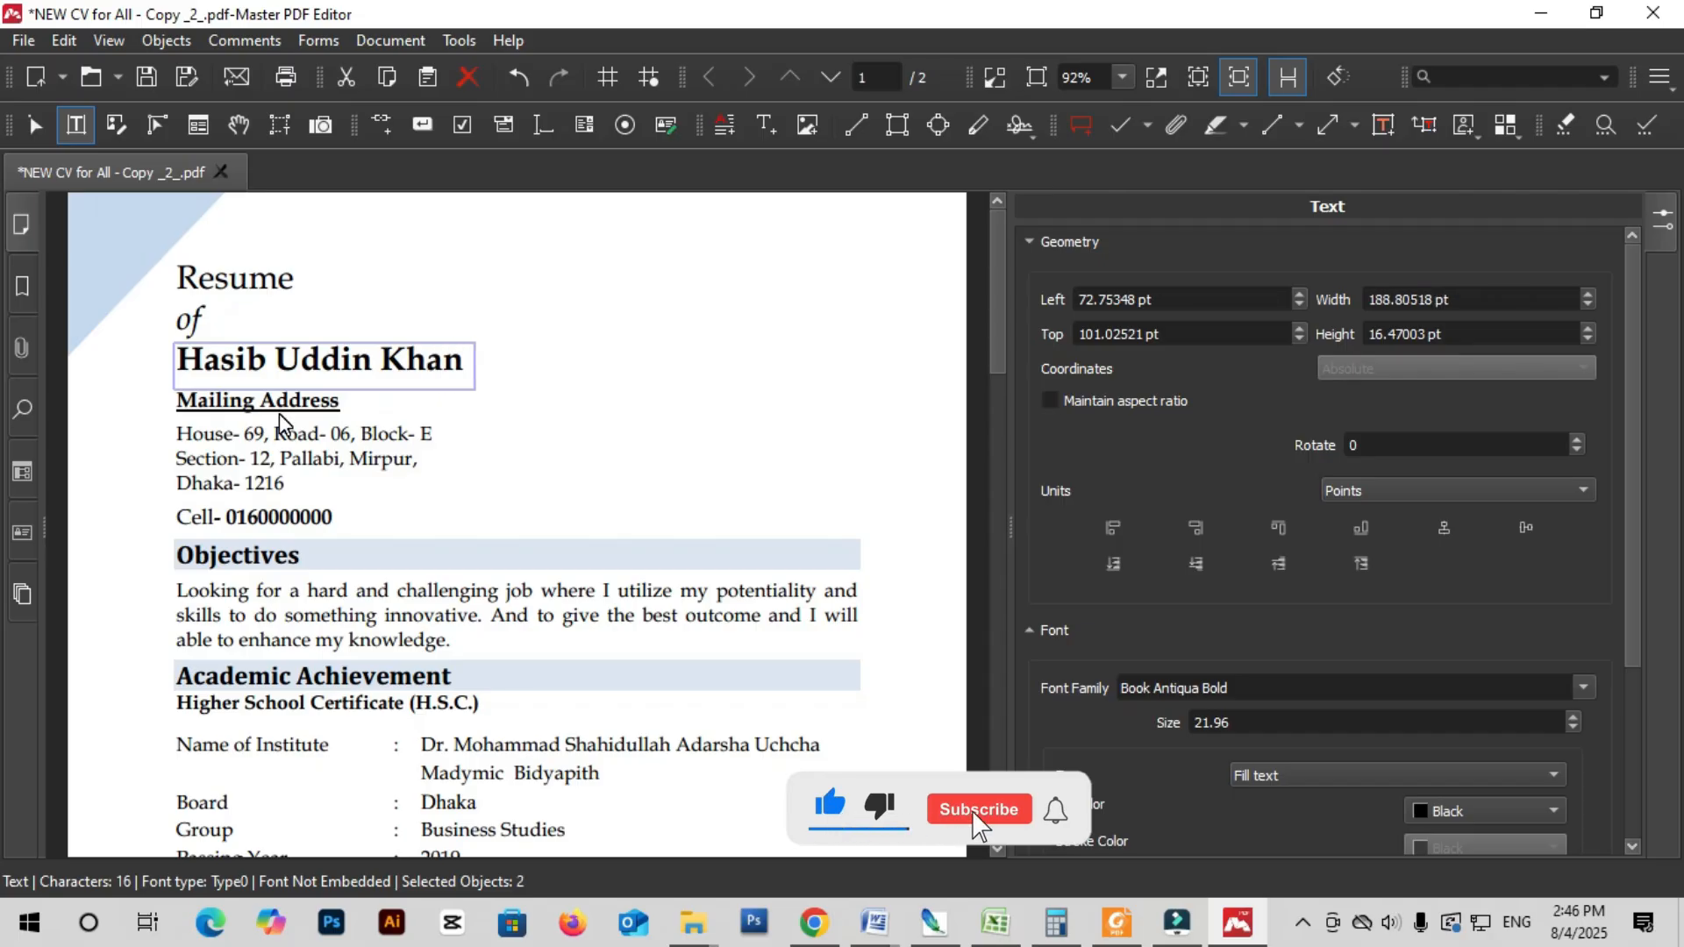
click(504, 513)
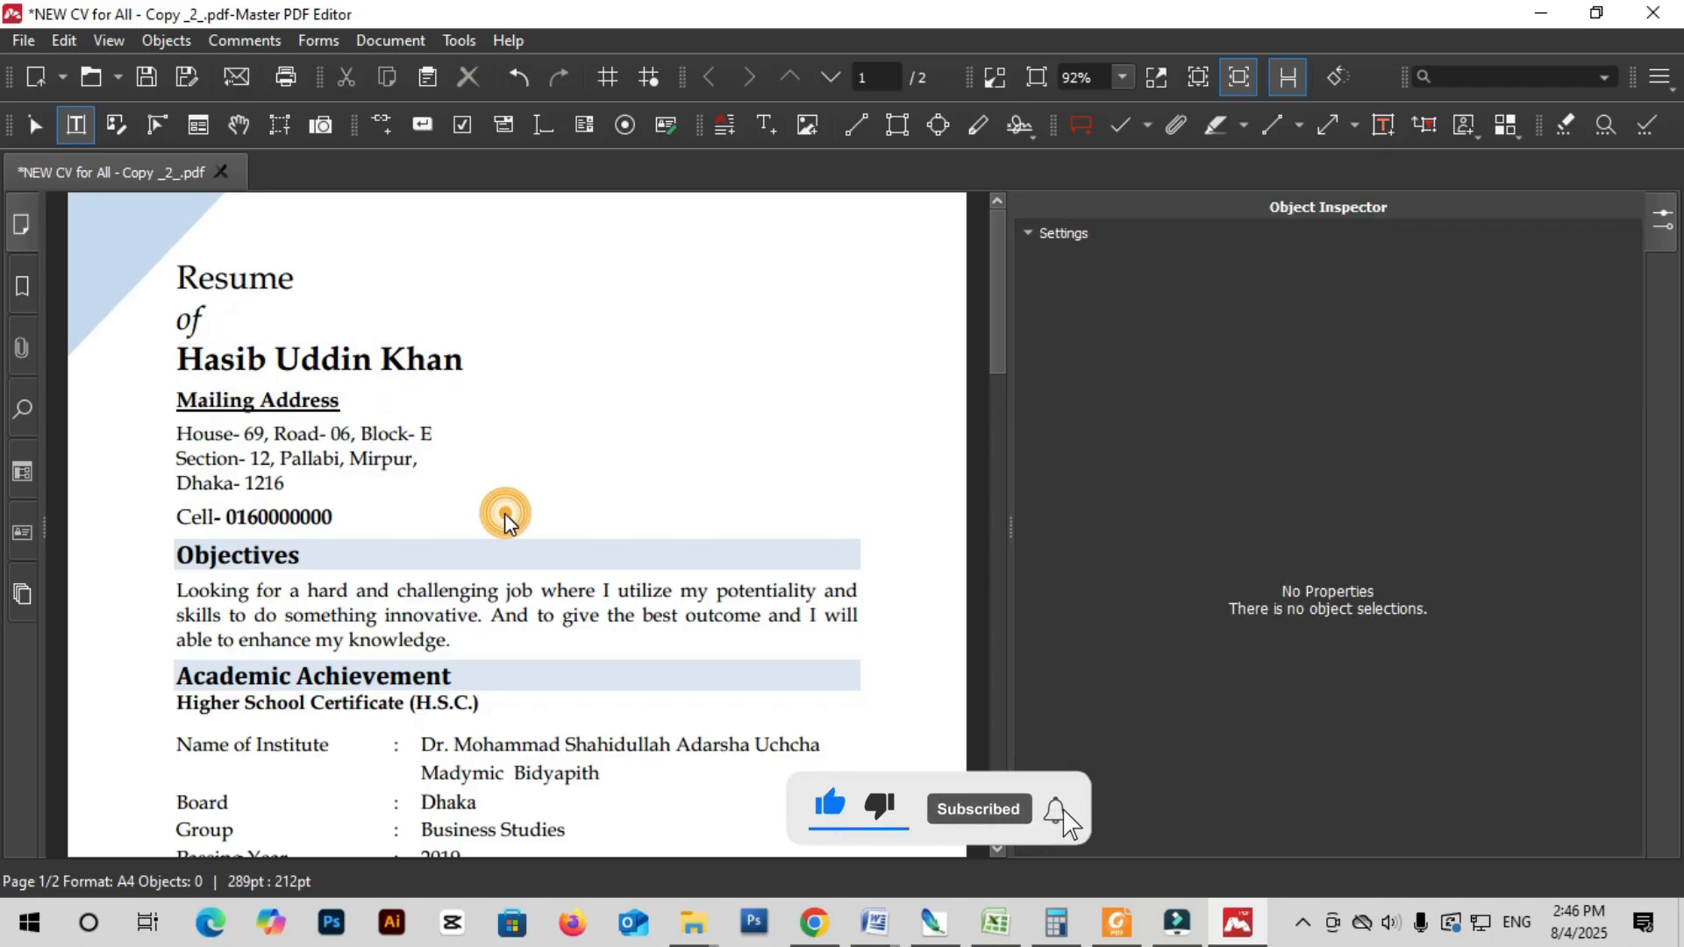
- Put the cell number text into editing with the cursor at its end
click(262, 521)
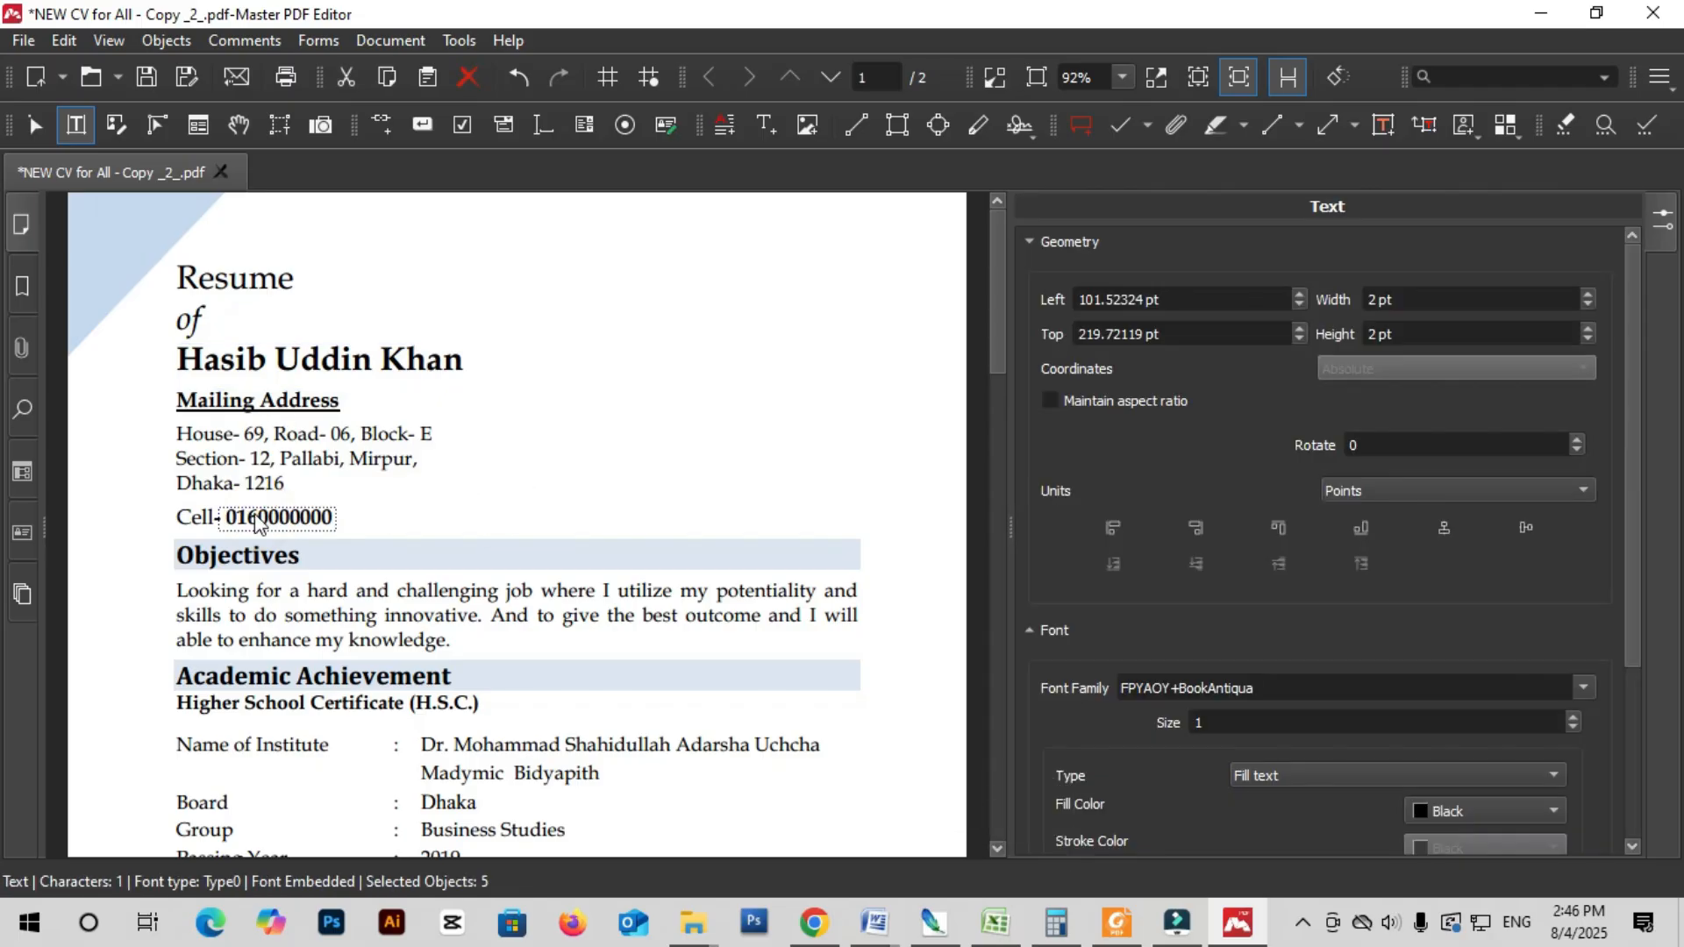
click(264, 514)
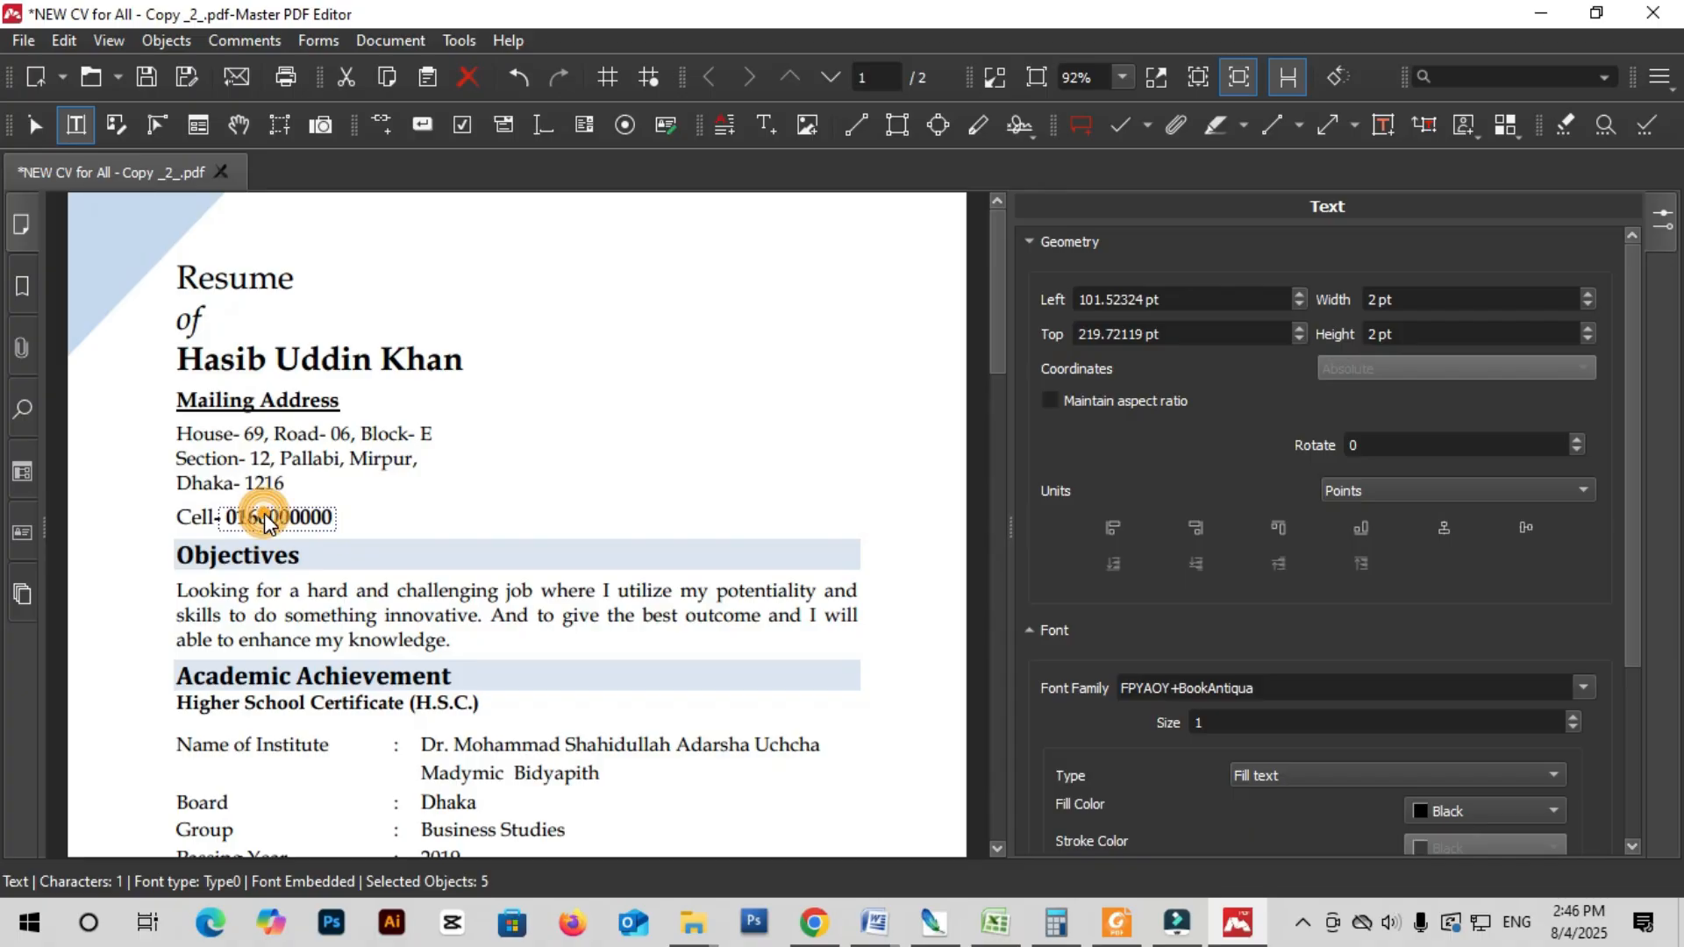
click(264, 513)
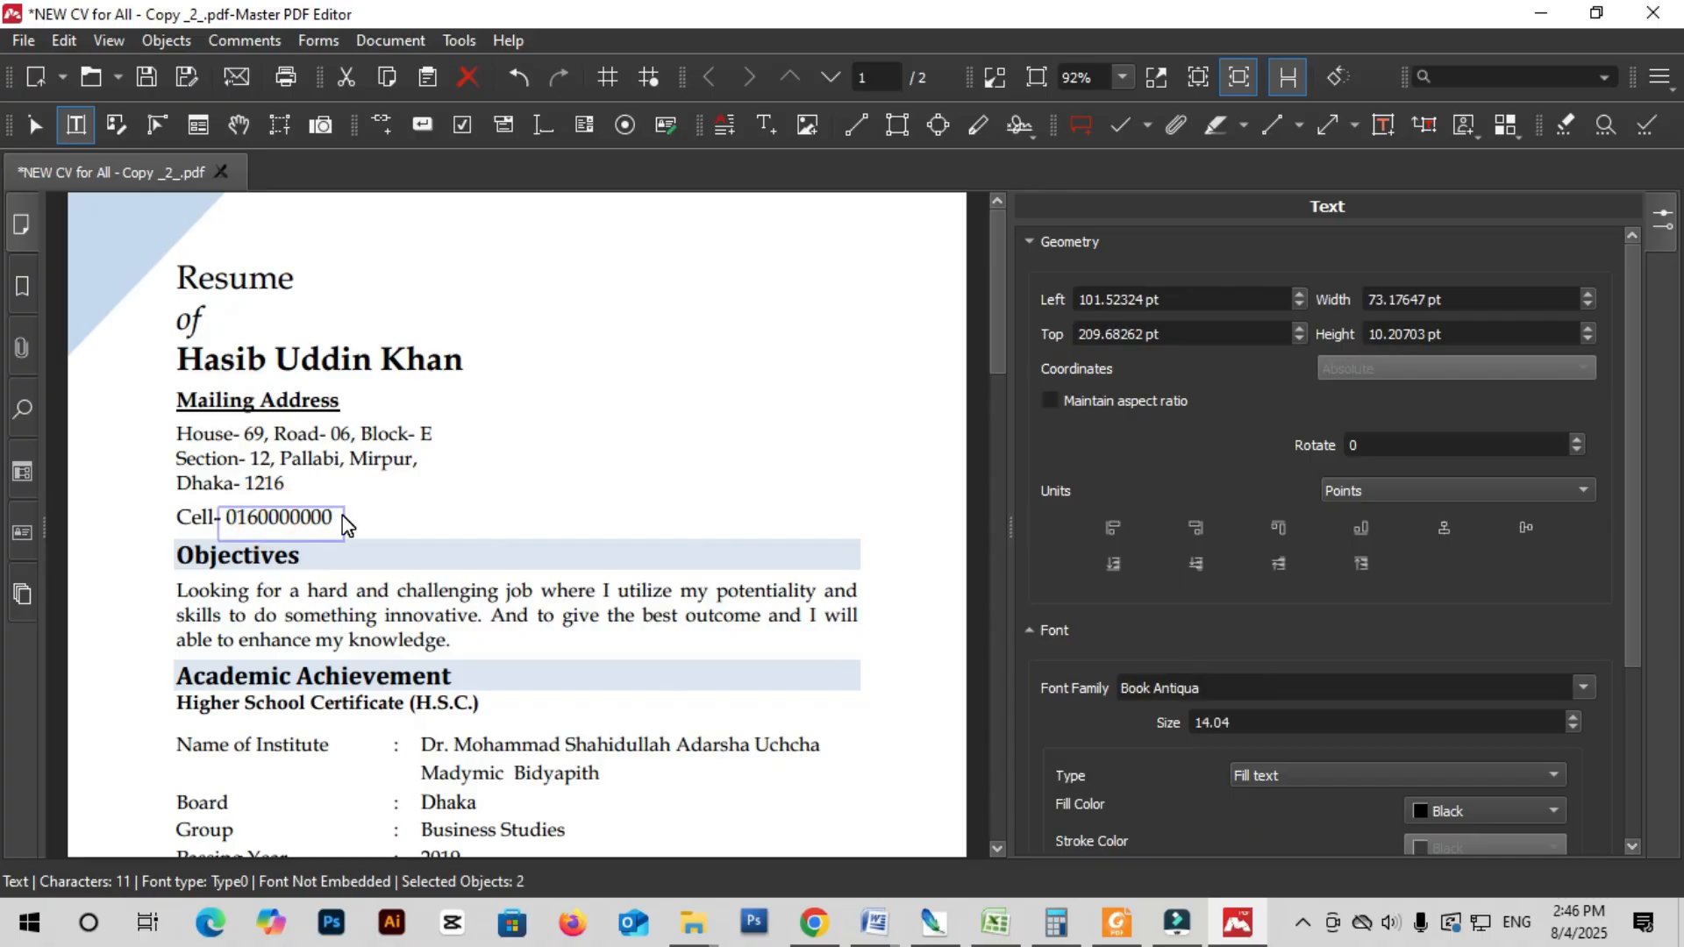
- Append extra digits to the cell number, then select the Objectives, institute and S.S.C. text objects
text(5698)
click(562, 612)
scroll(562, 612, down, 3)
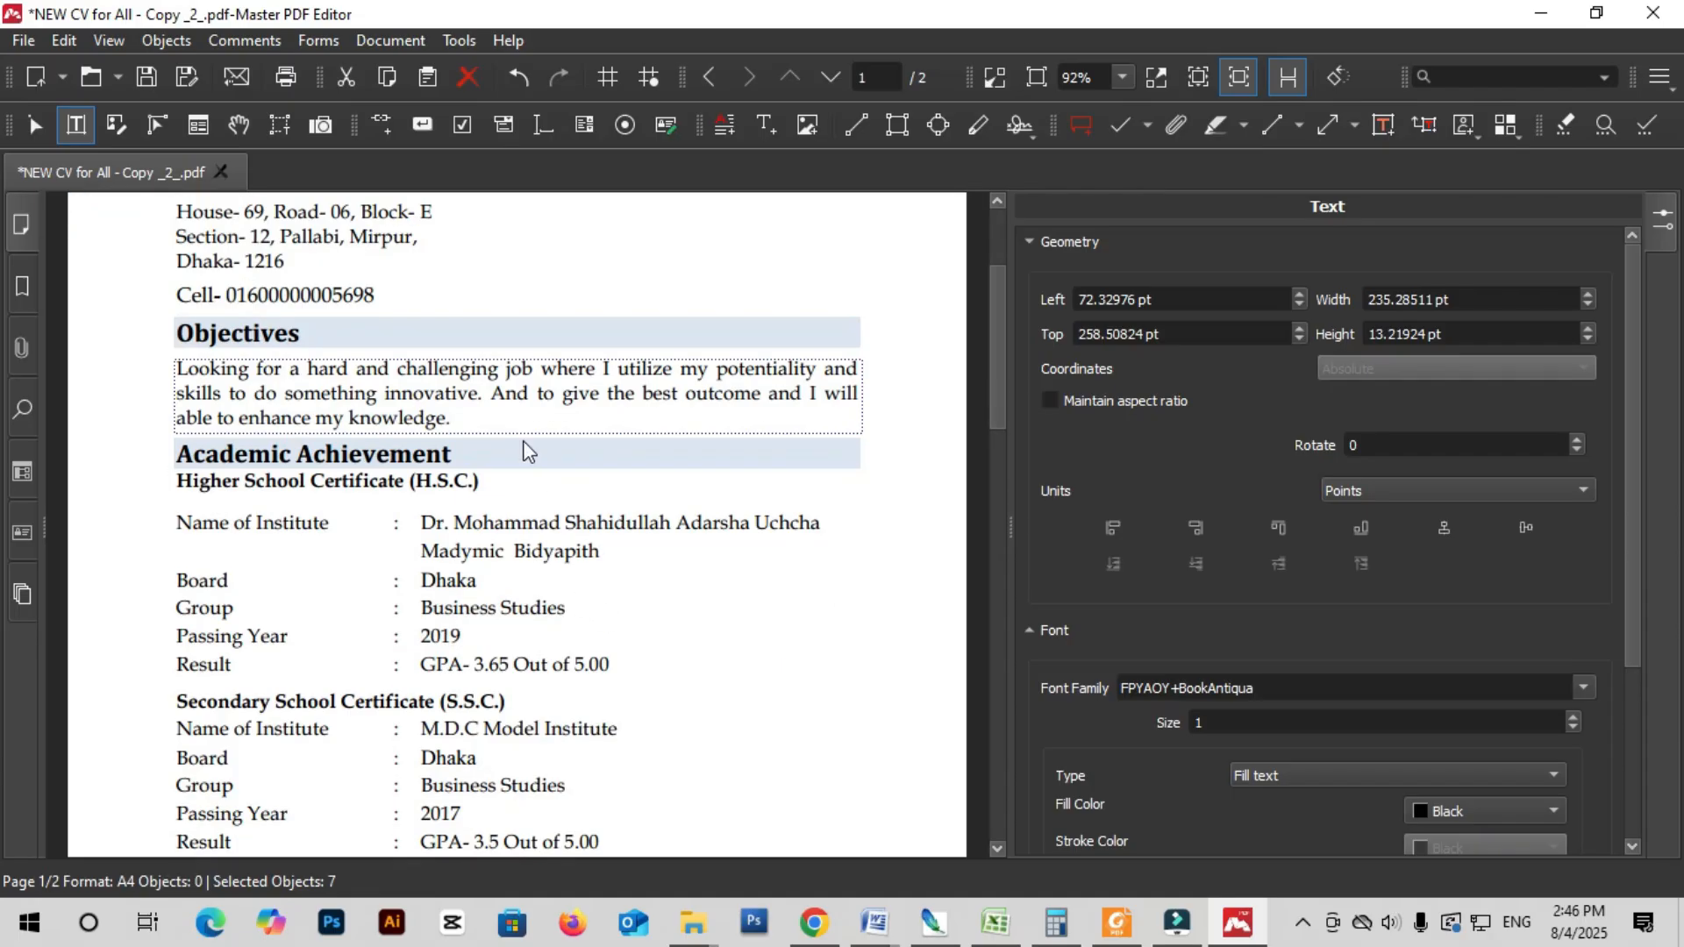
click(507, 405)
click(568, 531)
click(560, 525)
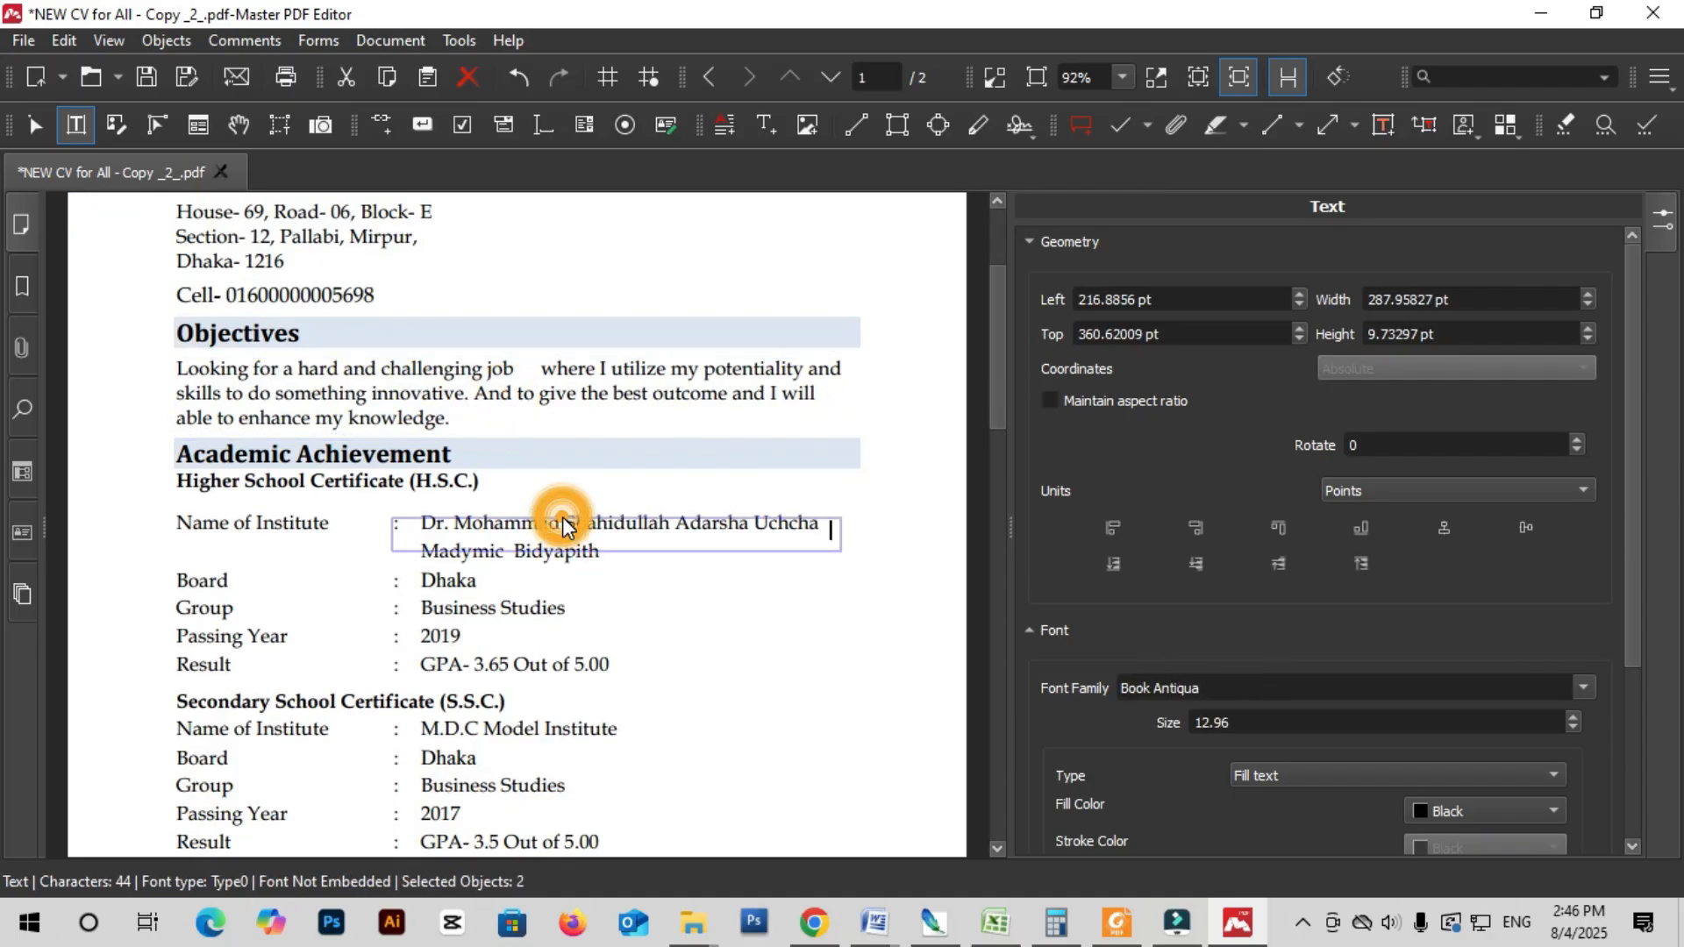
scroll(553, 561, down, 3)
click(342, 479)
scroll(546, 614, down, 6)
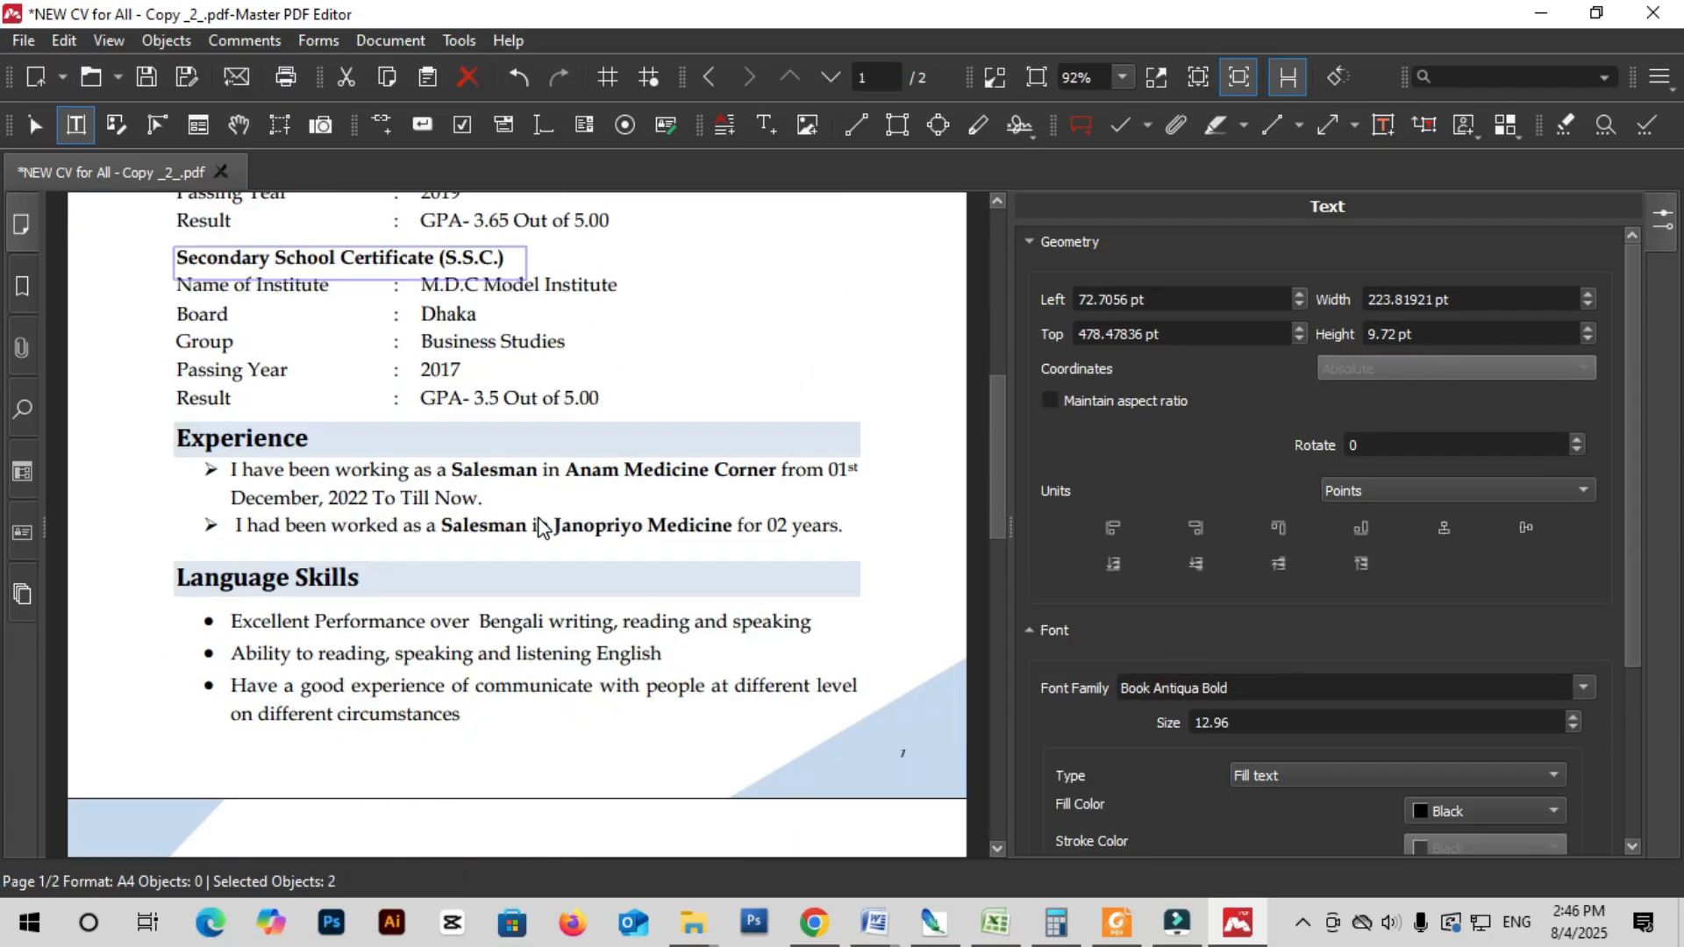
- Select the Competence, Permanent Address and Madymic Bidyapith text objects while scrolling both pages
click(552, 550)
scroll(552, 550, down, 3)
click(498, 610)
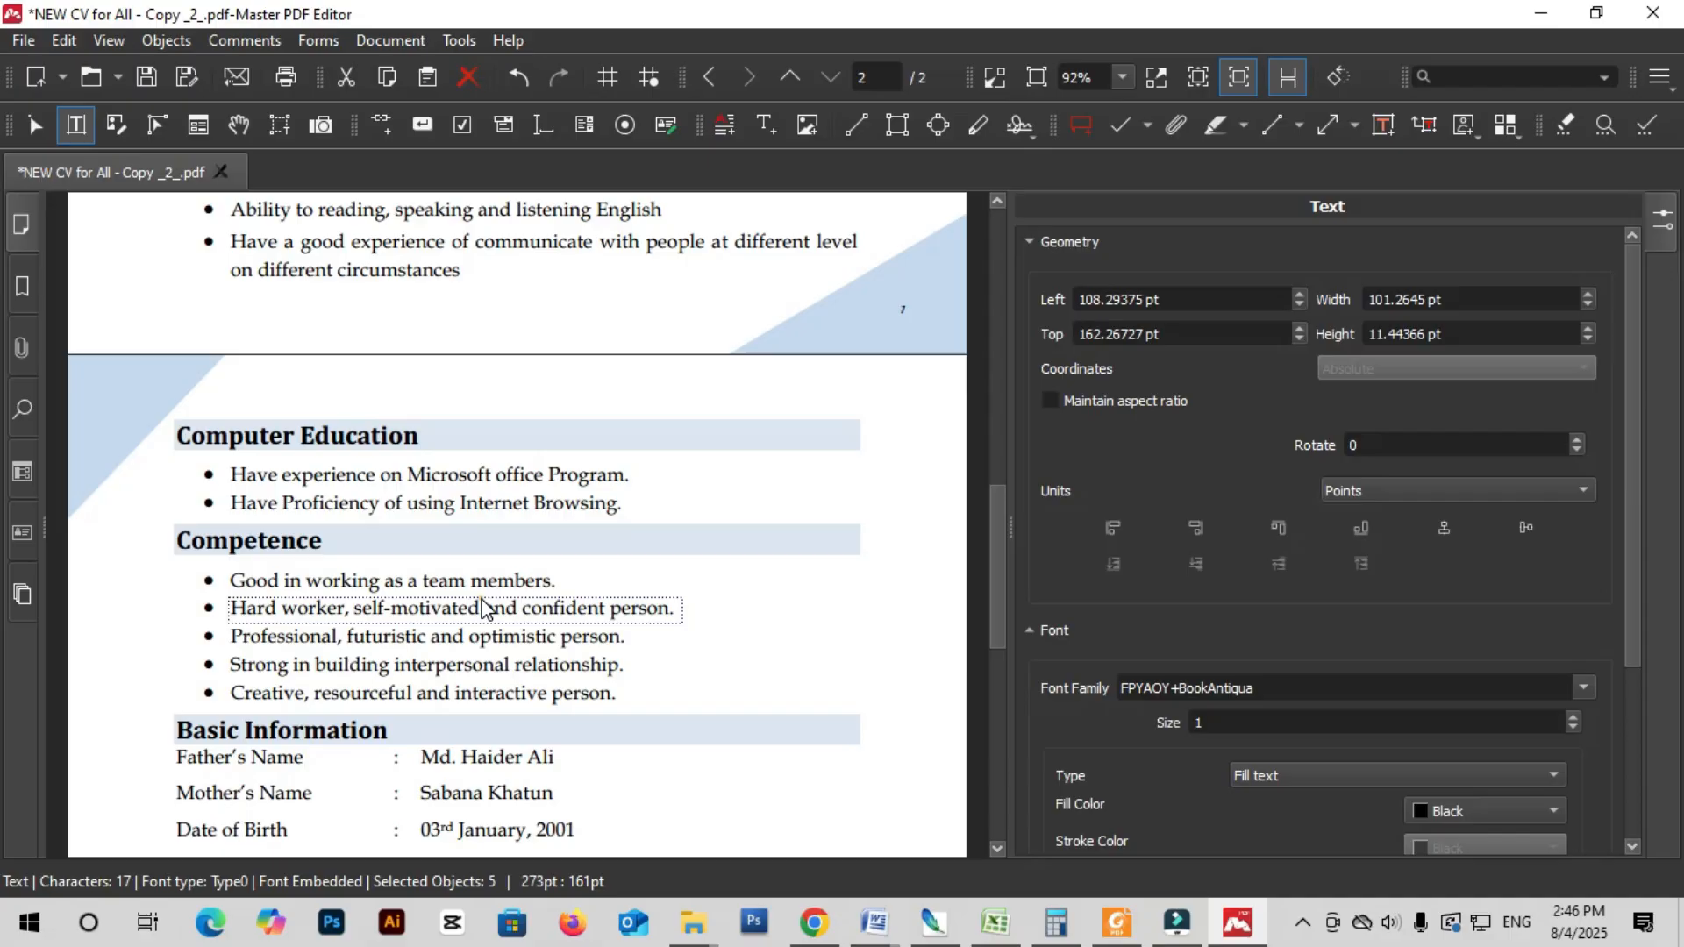
click(279, 530)
scroll(279, 530, down, 5)
click(481, 542)
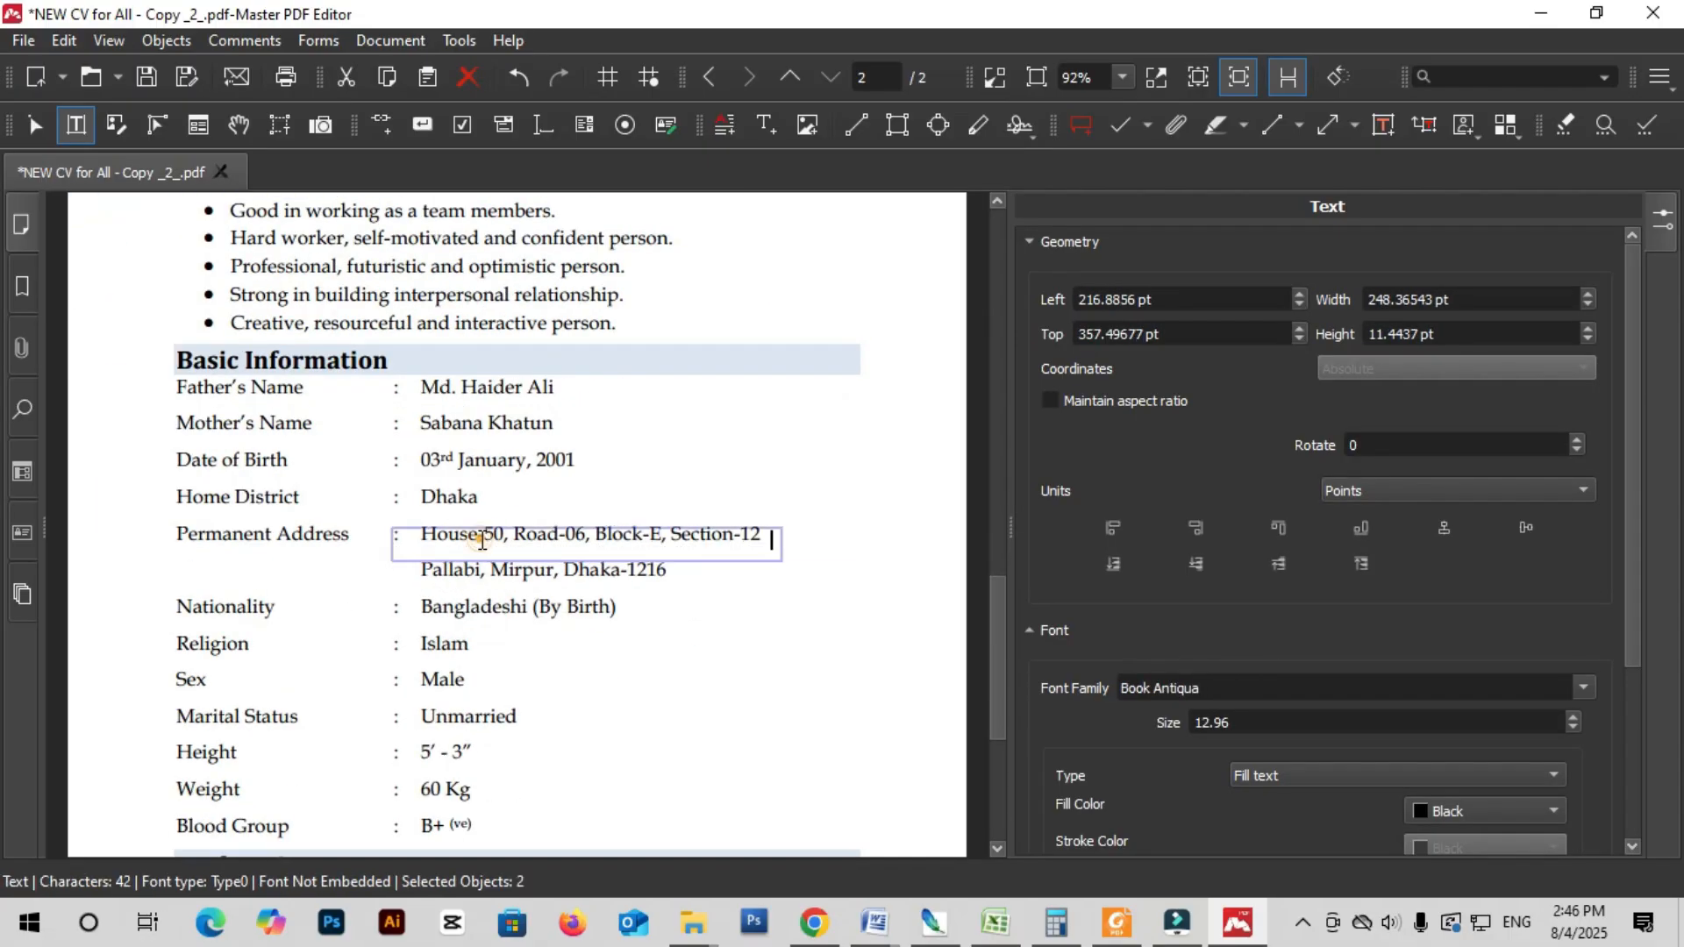
scroll(484, 549, up, 13)
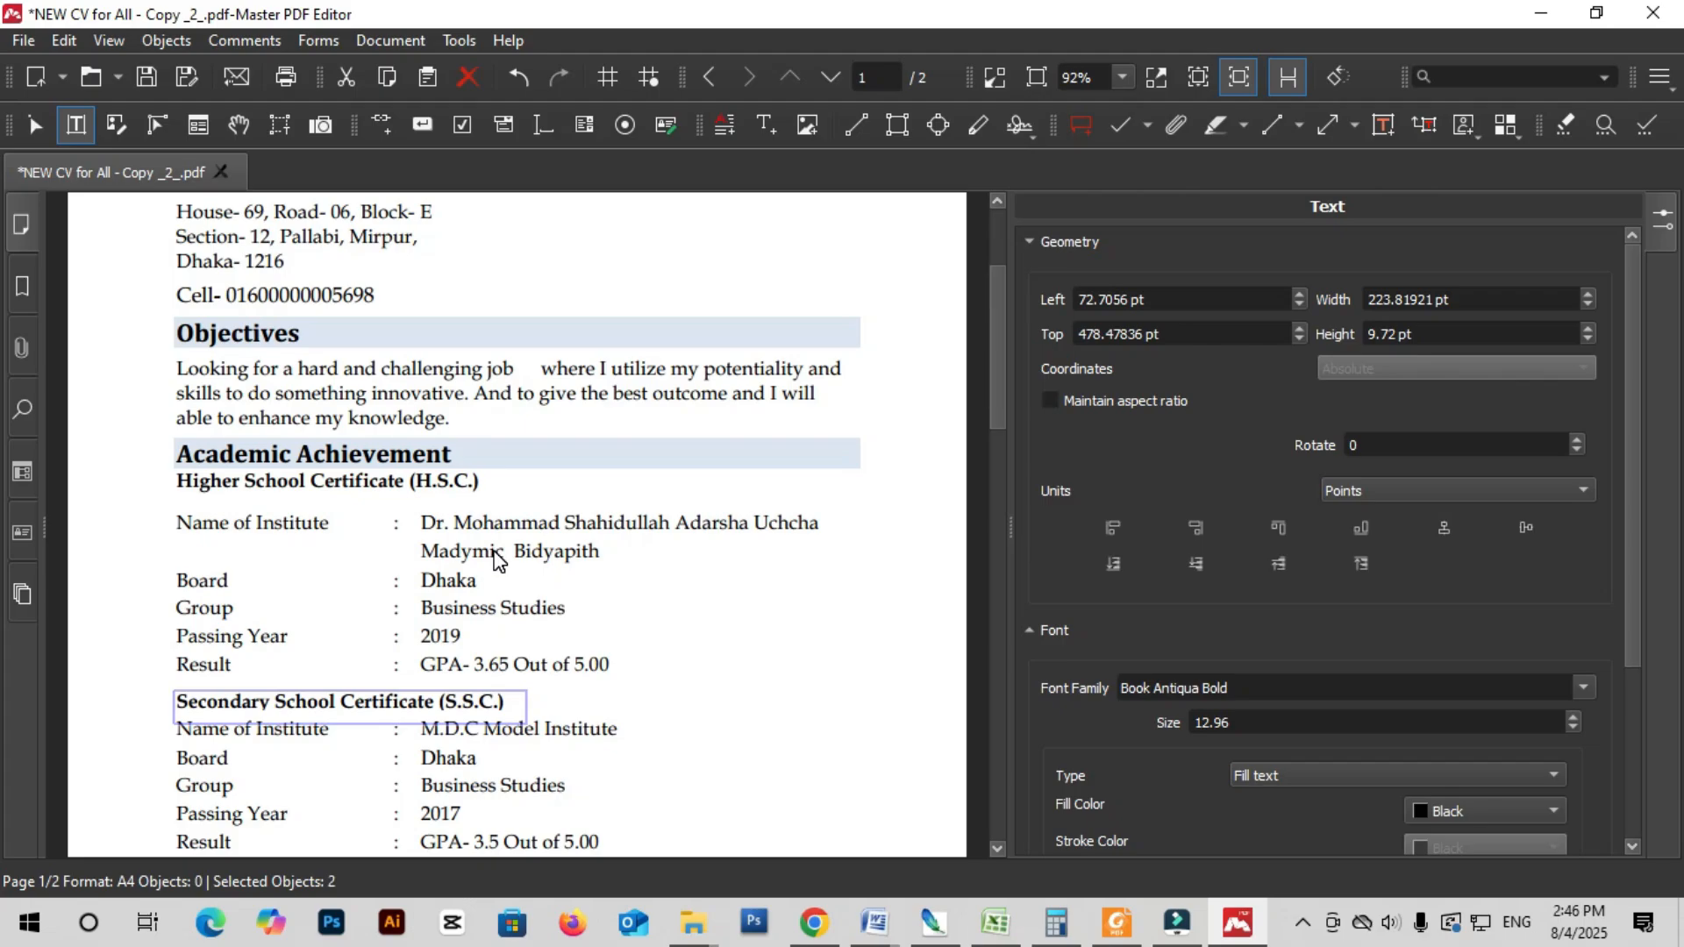
click(498, 555)
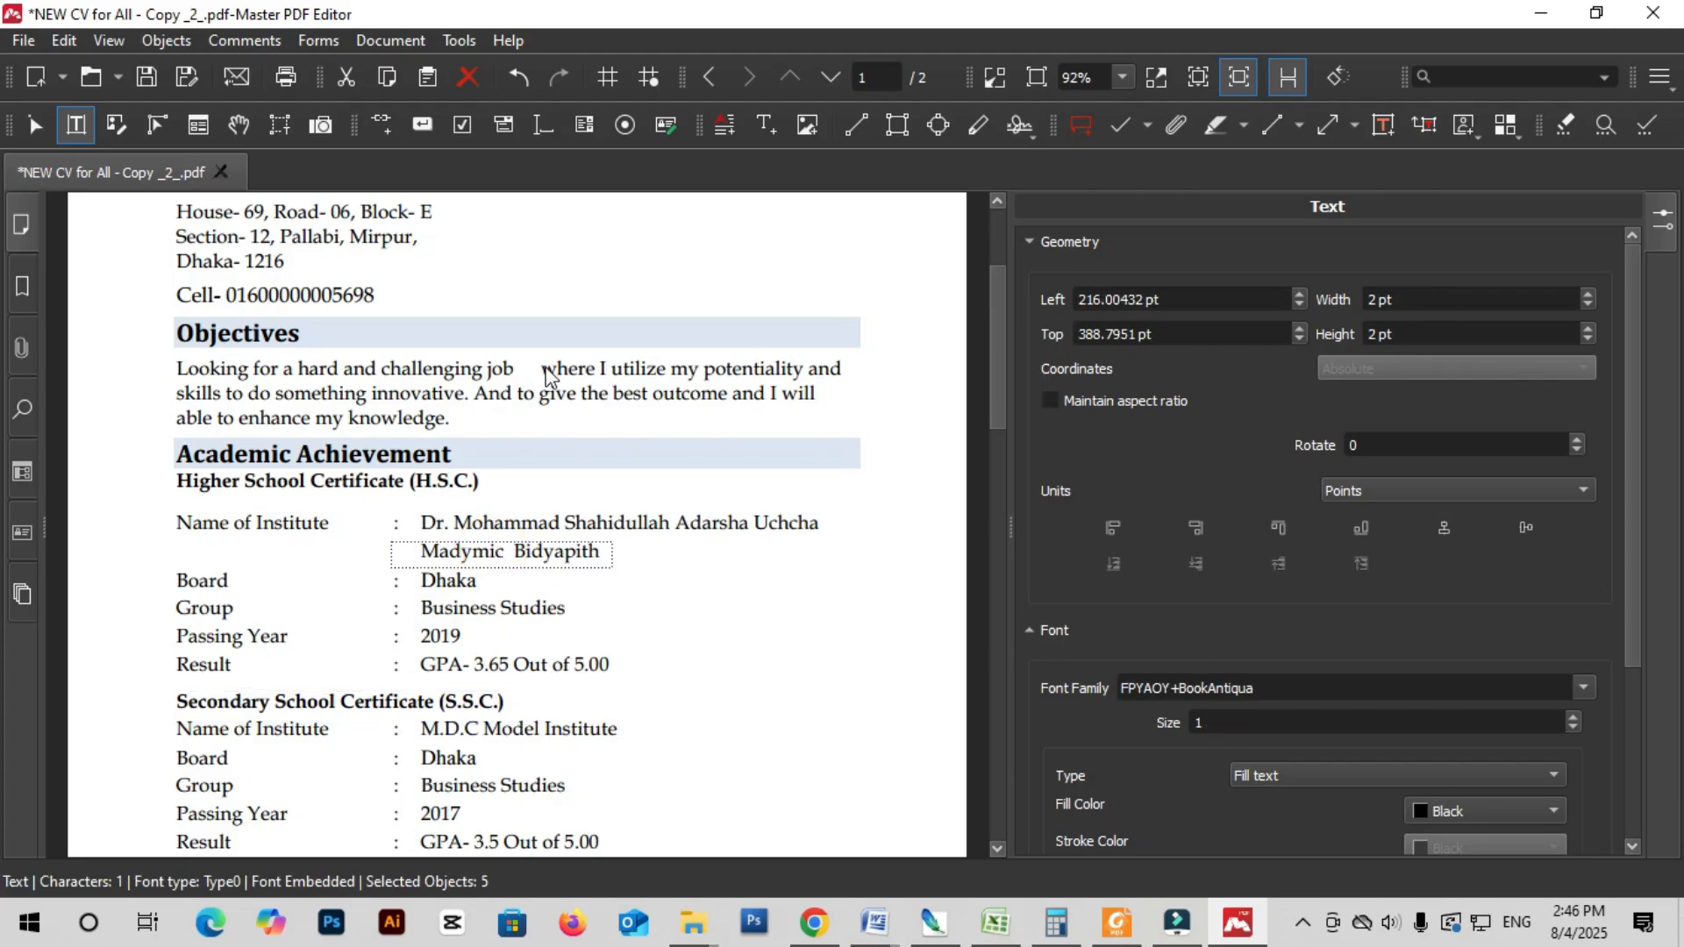
scroll(601, 488, down, 2)
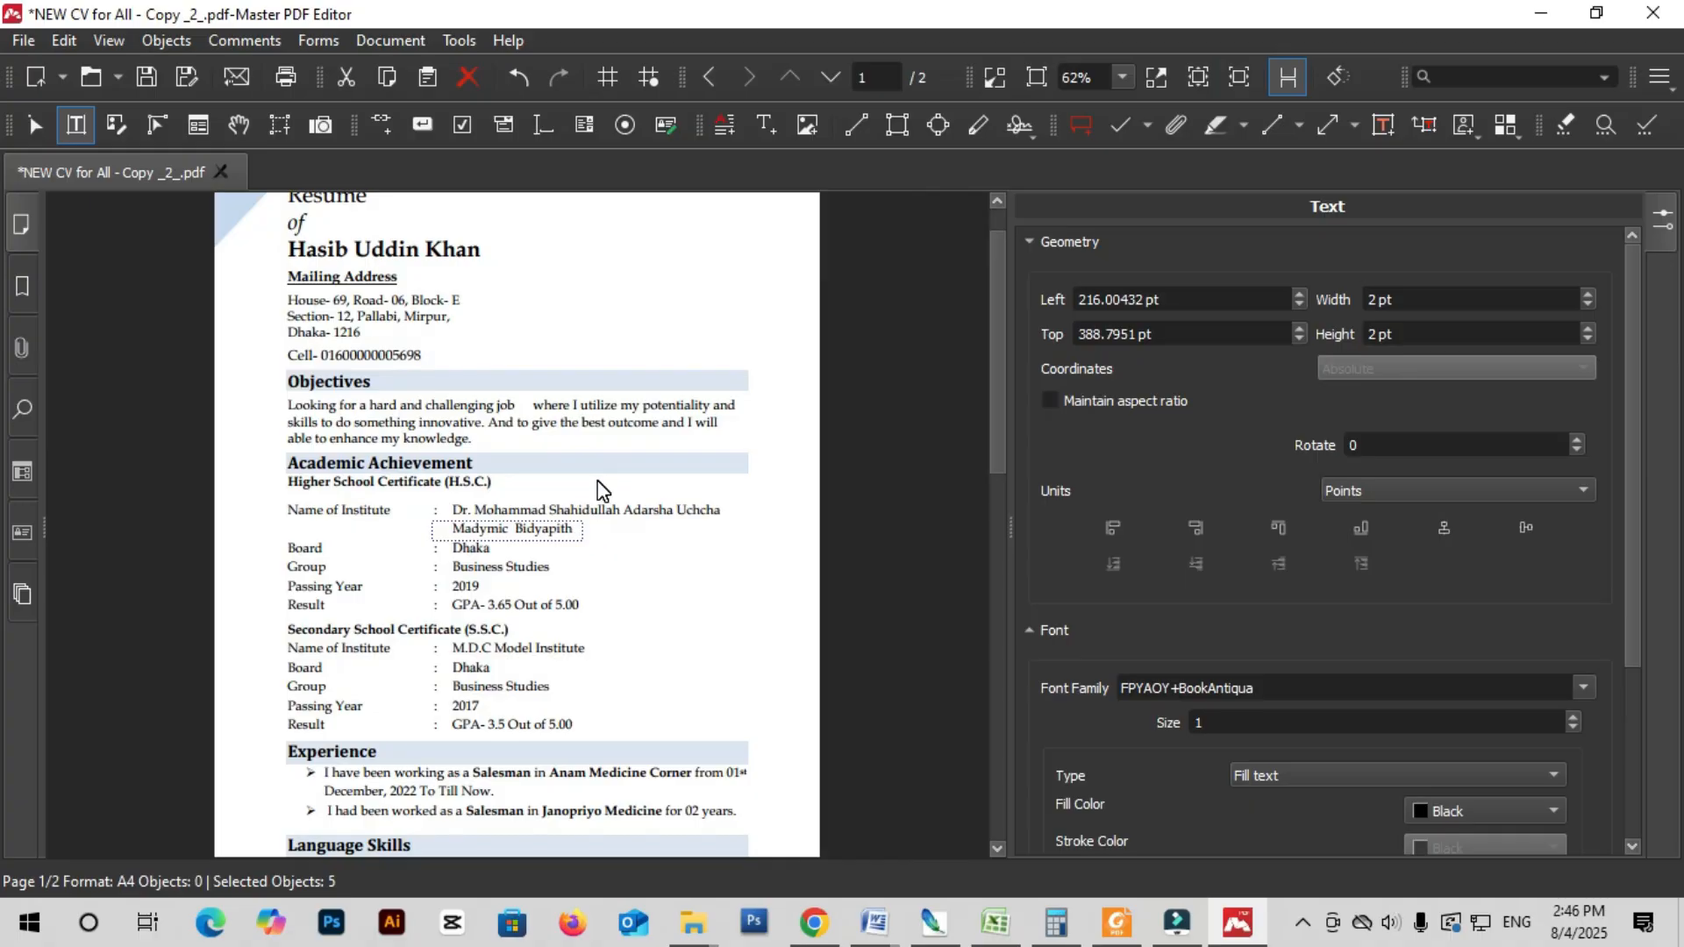
scroll(572, 489, up, 1)
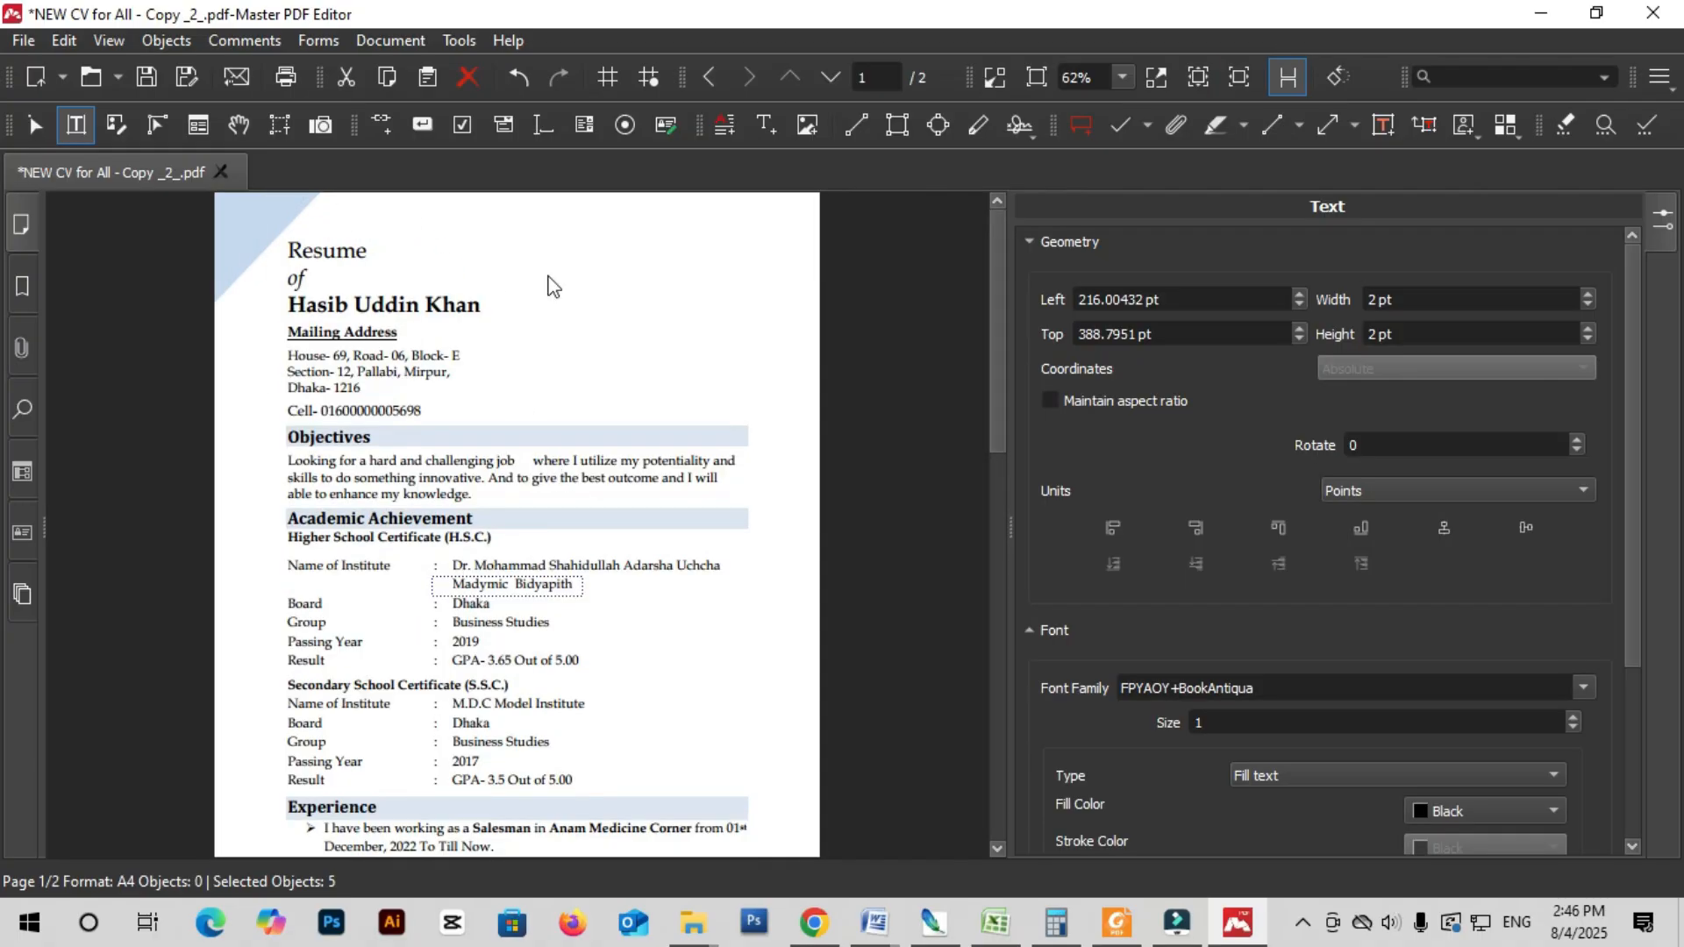
scroll(439, 489, down, 3)
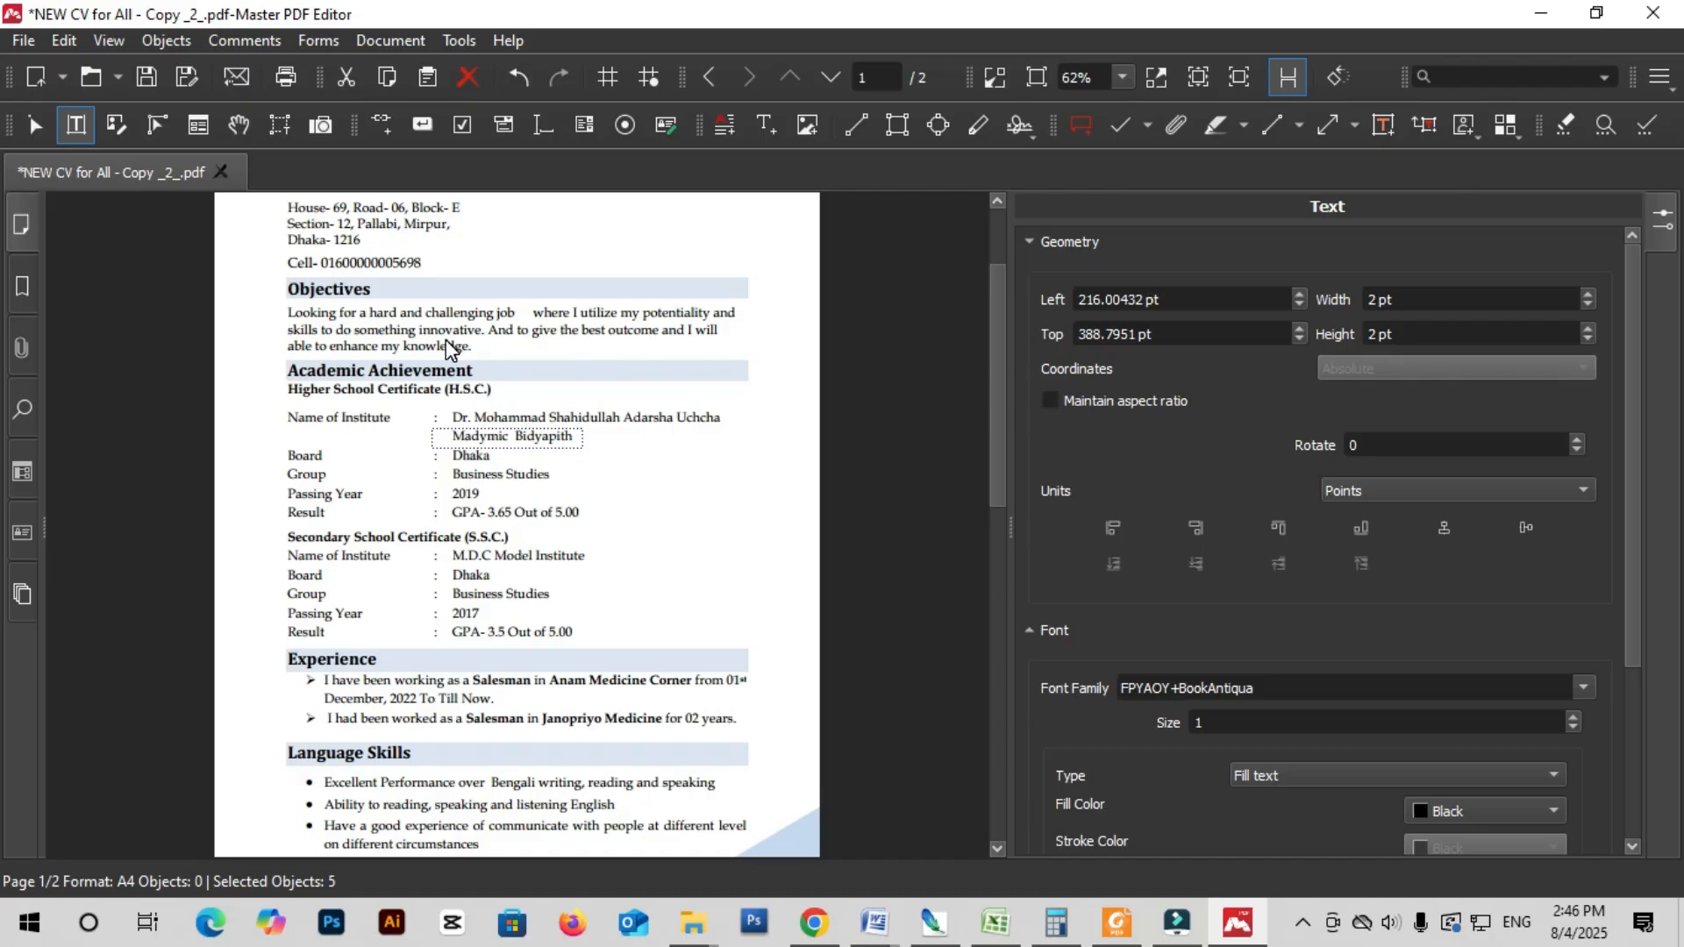
scroll(446, 339, up, 2)
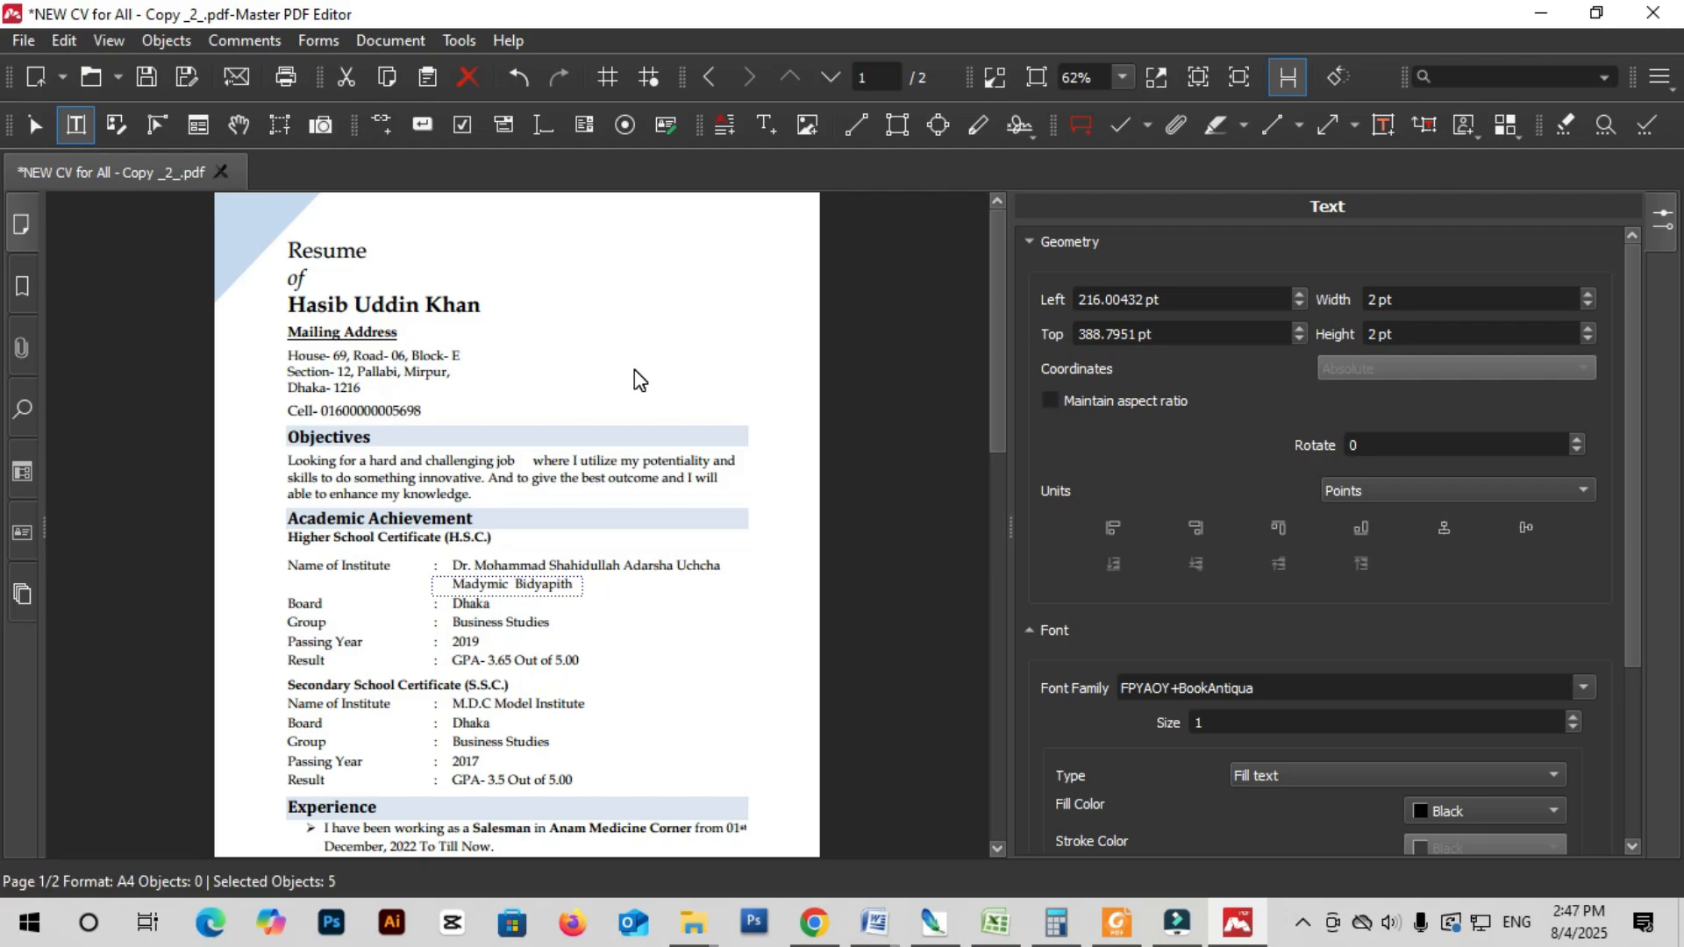
- Close the CV without saving and minimize Master PDF Editor 5
key(alt+F4)
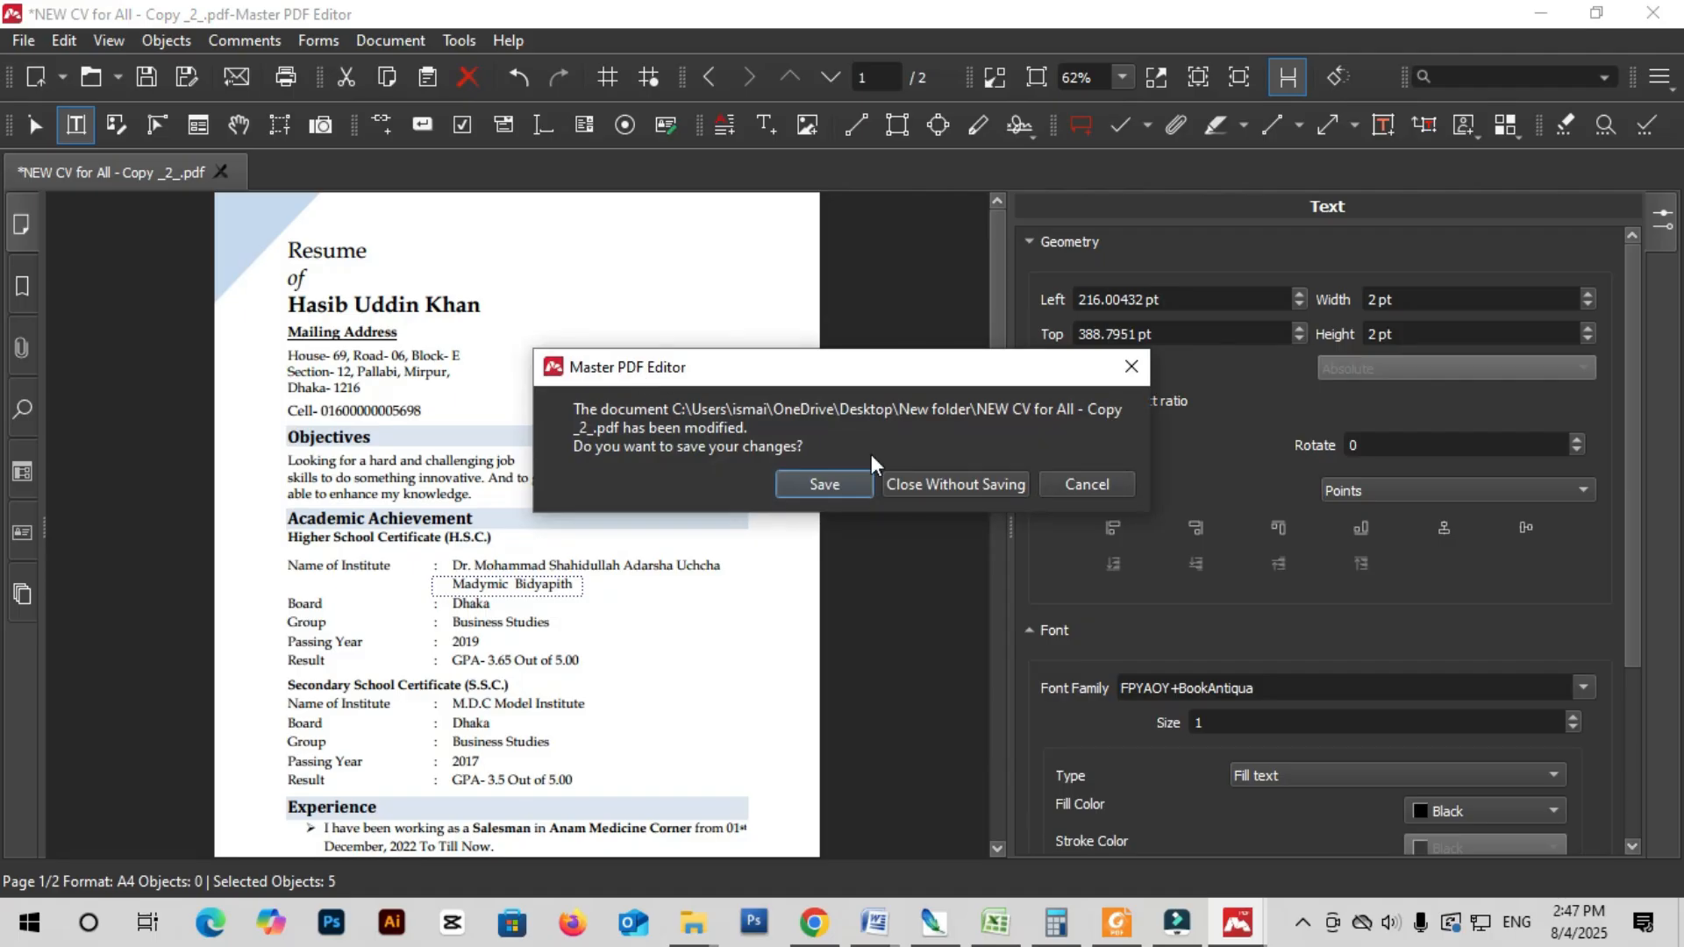
click(982, 486)
click(1546, 12)
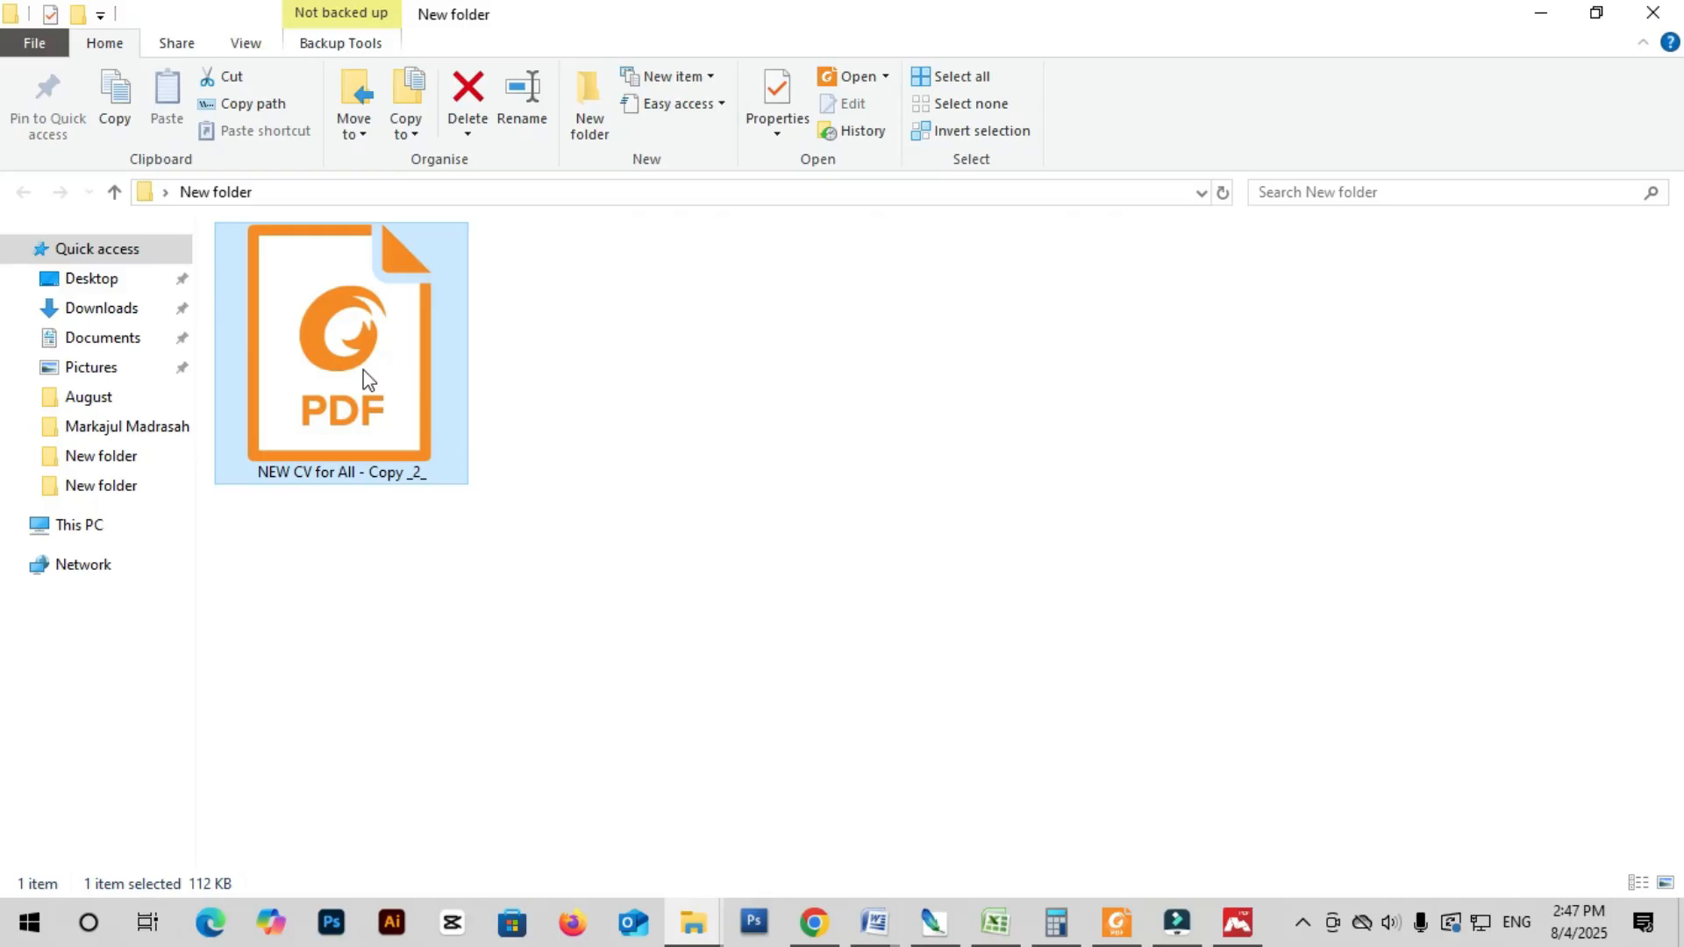
- Drag the 'NEW CV for All - Copy _2_' PDF into Photoshop to bring up Import PDF
drag(391, 414, 817, 434)
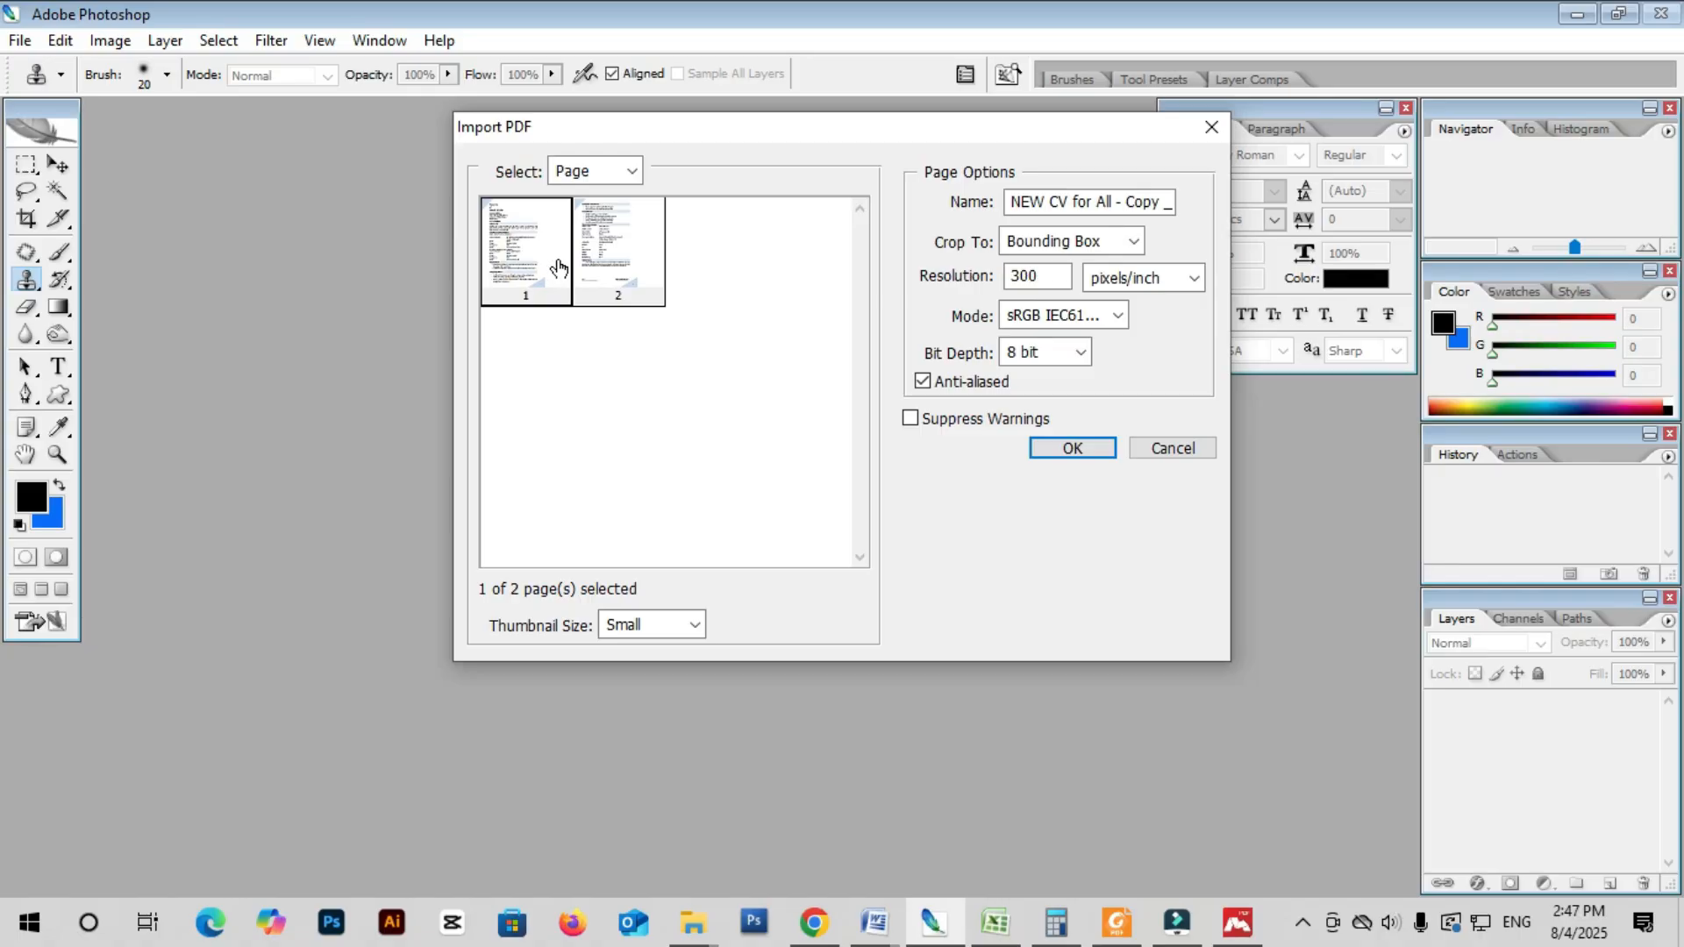
- Import both CV pages at a resolution of 300 pixels/inch
shift+click(612, 230)
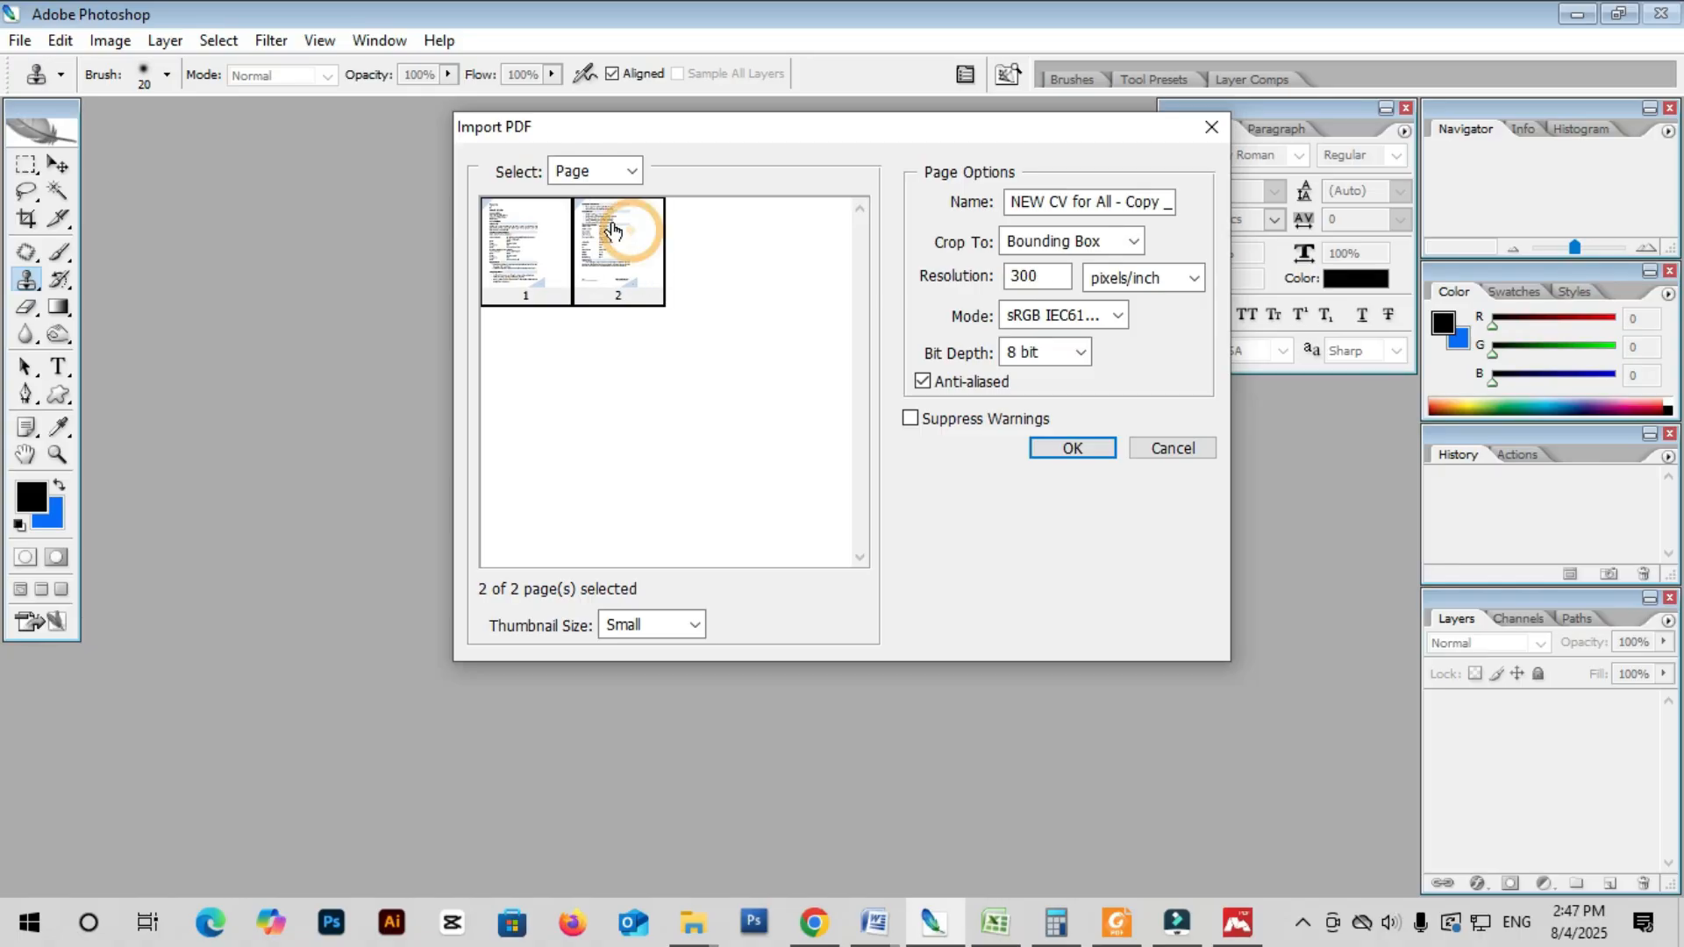
double_click(1024, 277)
text(72)
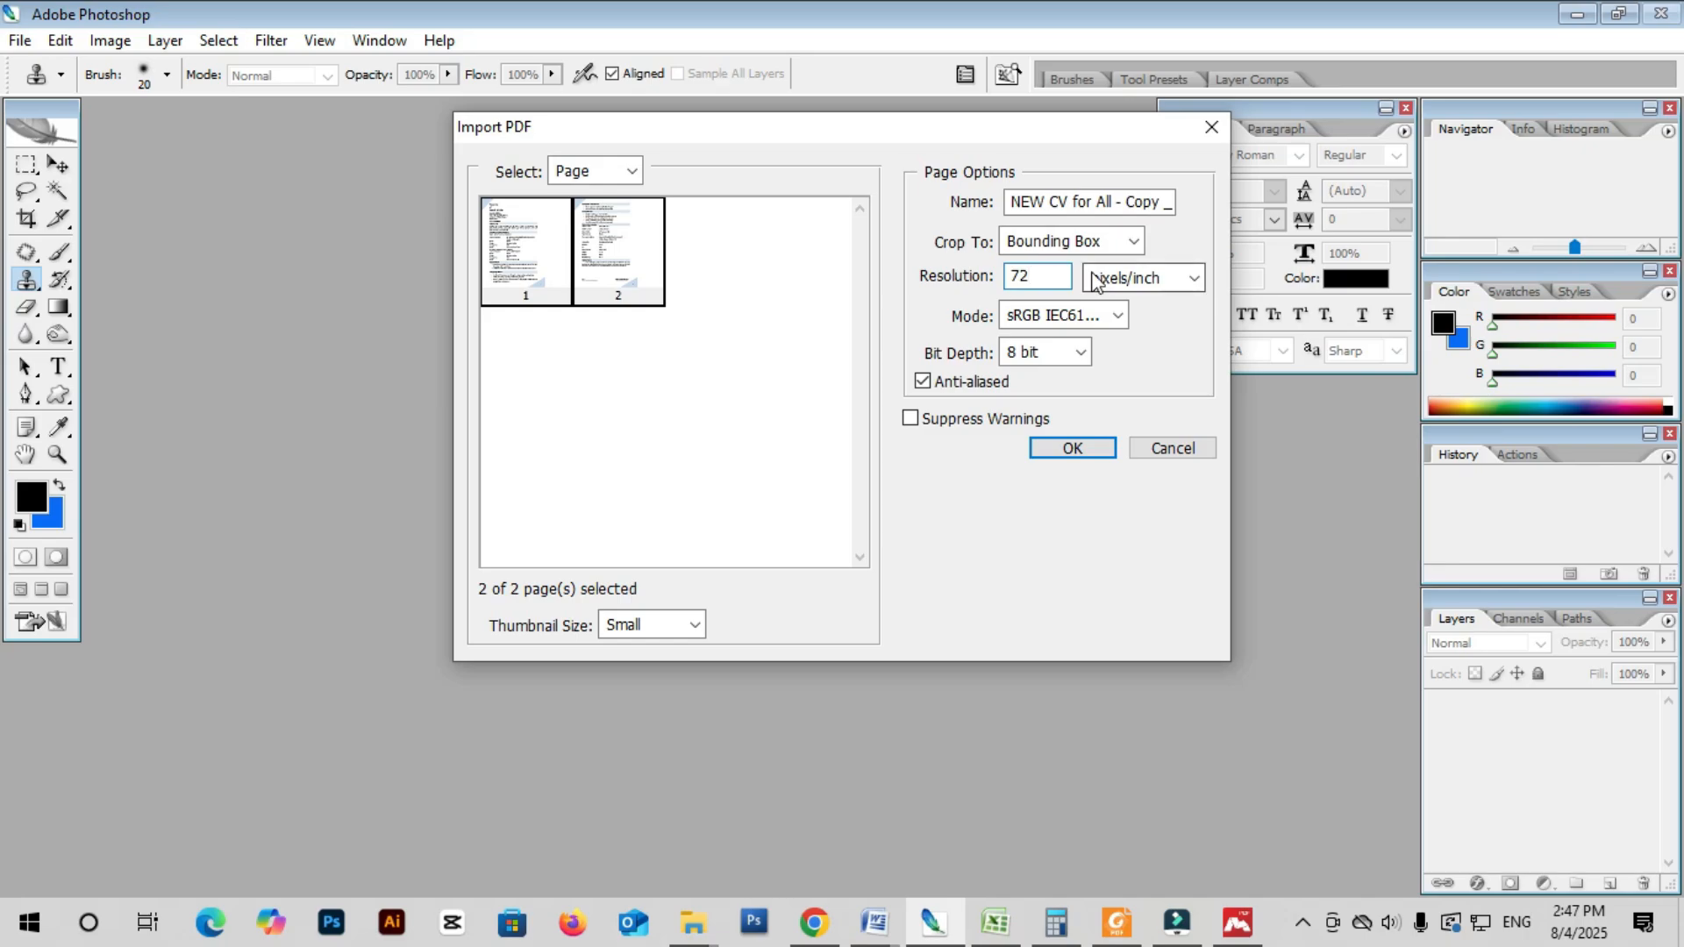
drag(1039, 277, 948, 288)
text(300)
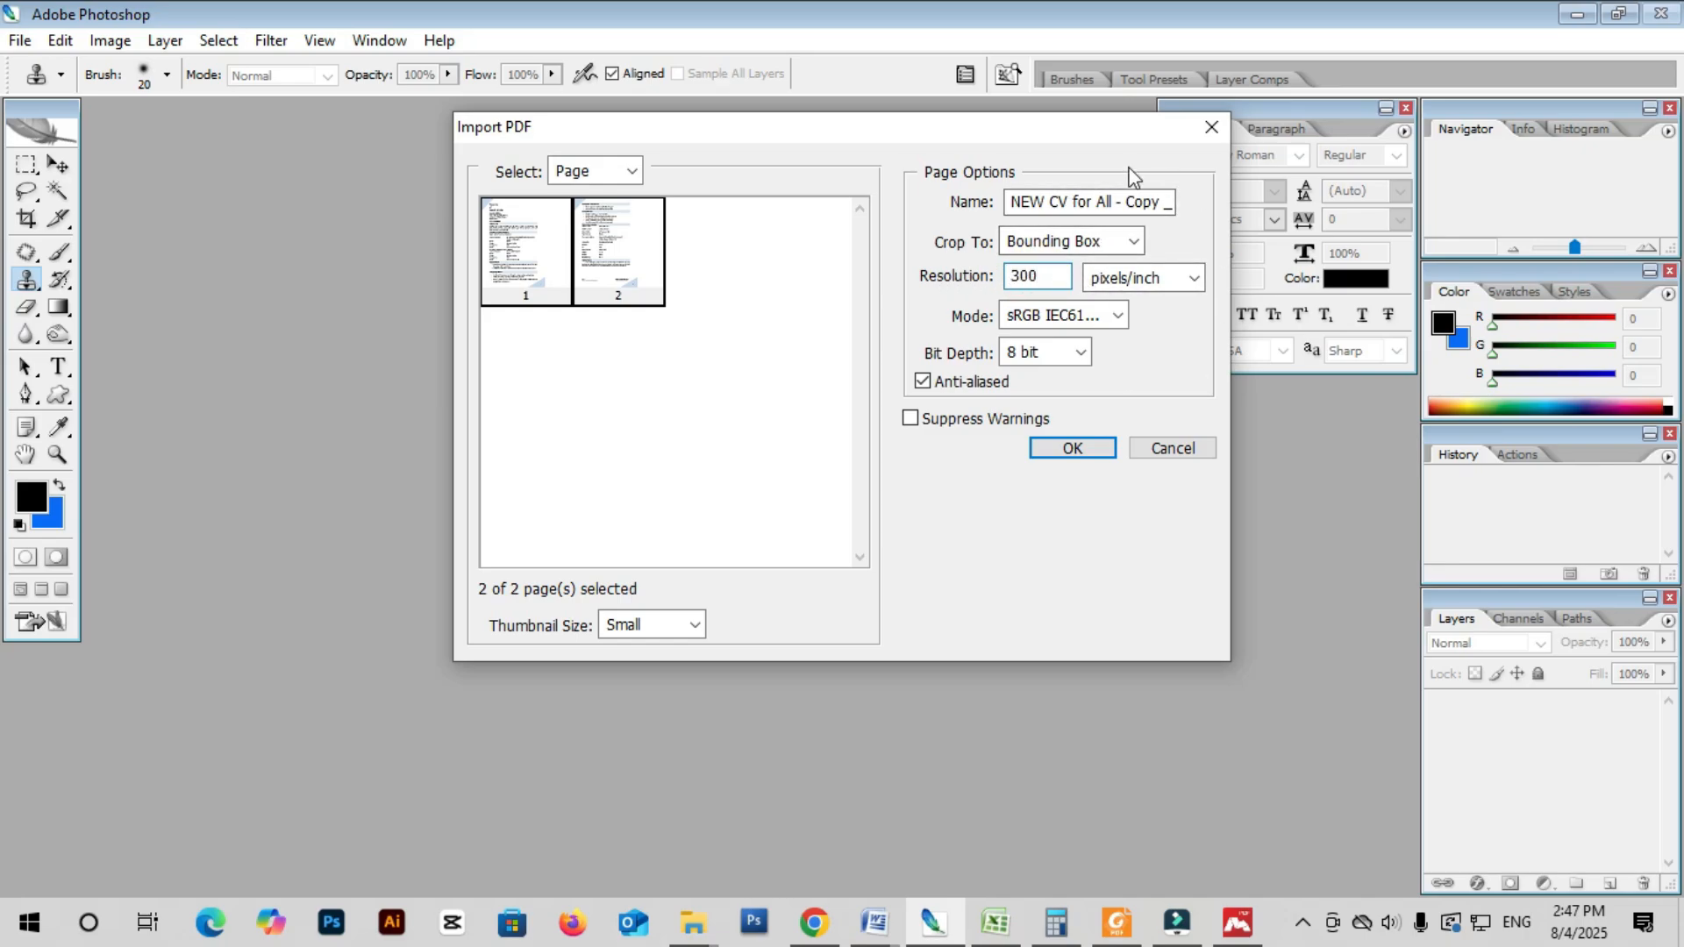
click(1077, 449)
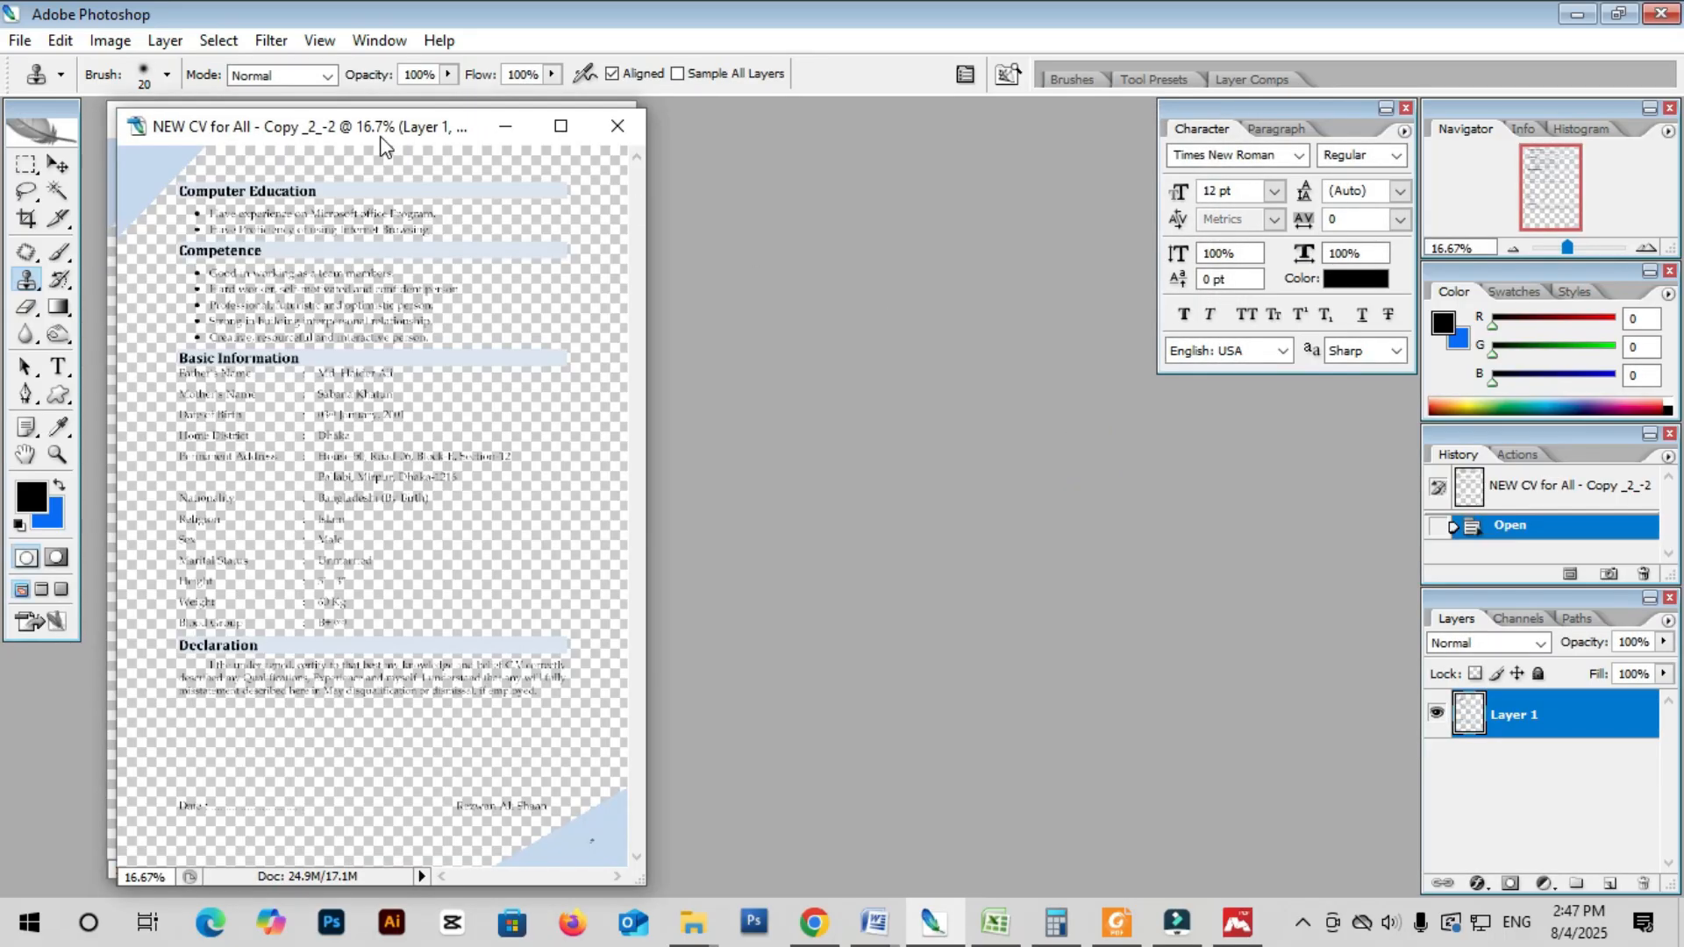
- Bring page 1 to the front in full-screen view and zoom in on the name heading
drag(357, 127, 814, 125)
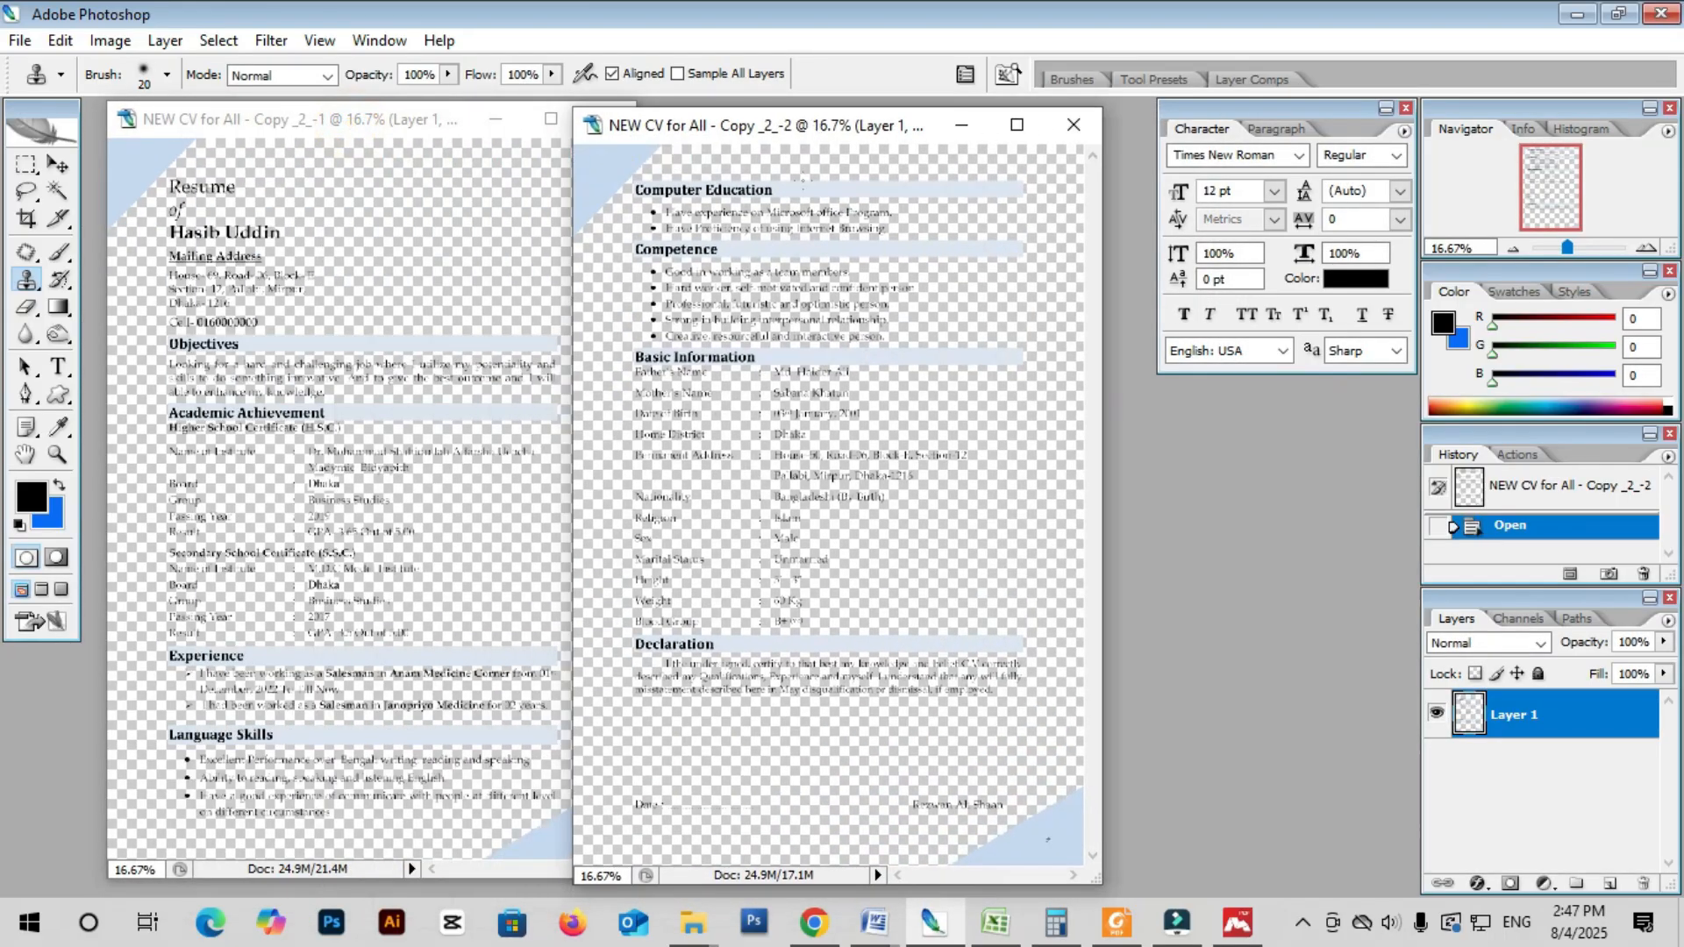
click(293, 331)
key(f)
key(ctrl+plus)
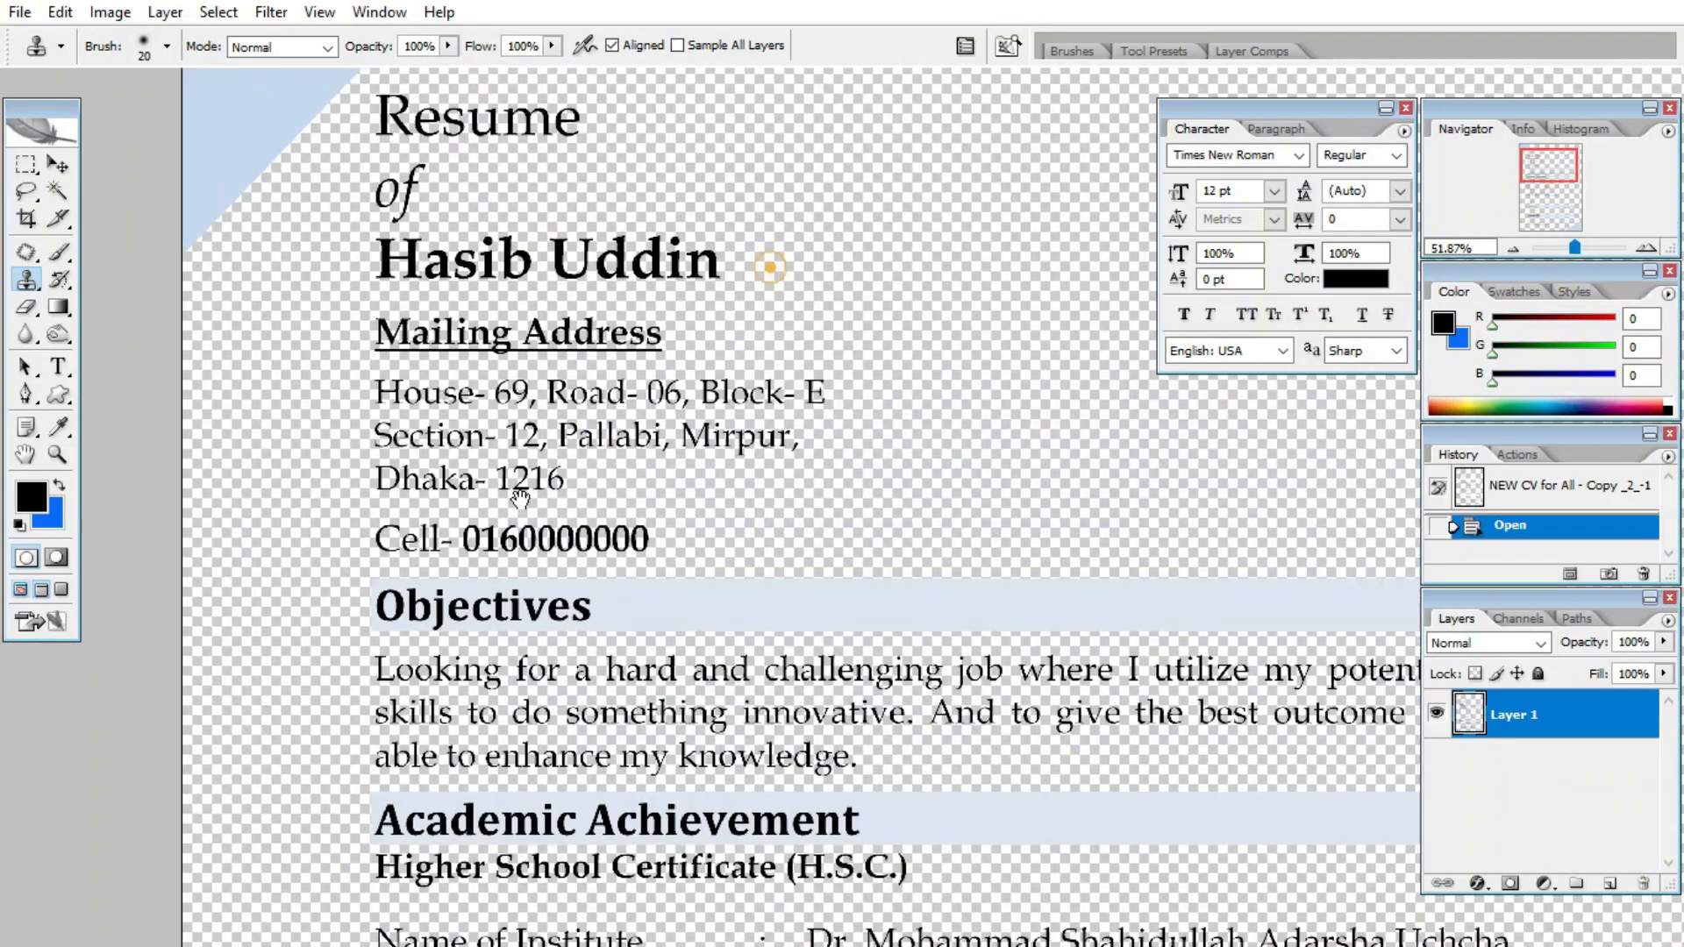
drag(520, 499, 455, 543)
scroll(410, 314, up, 3)
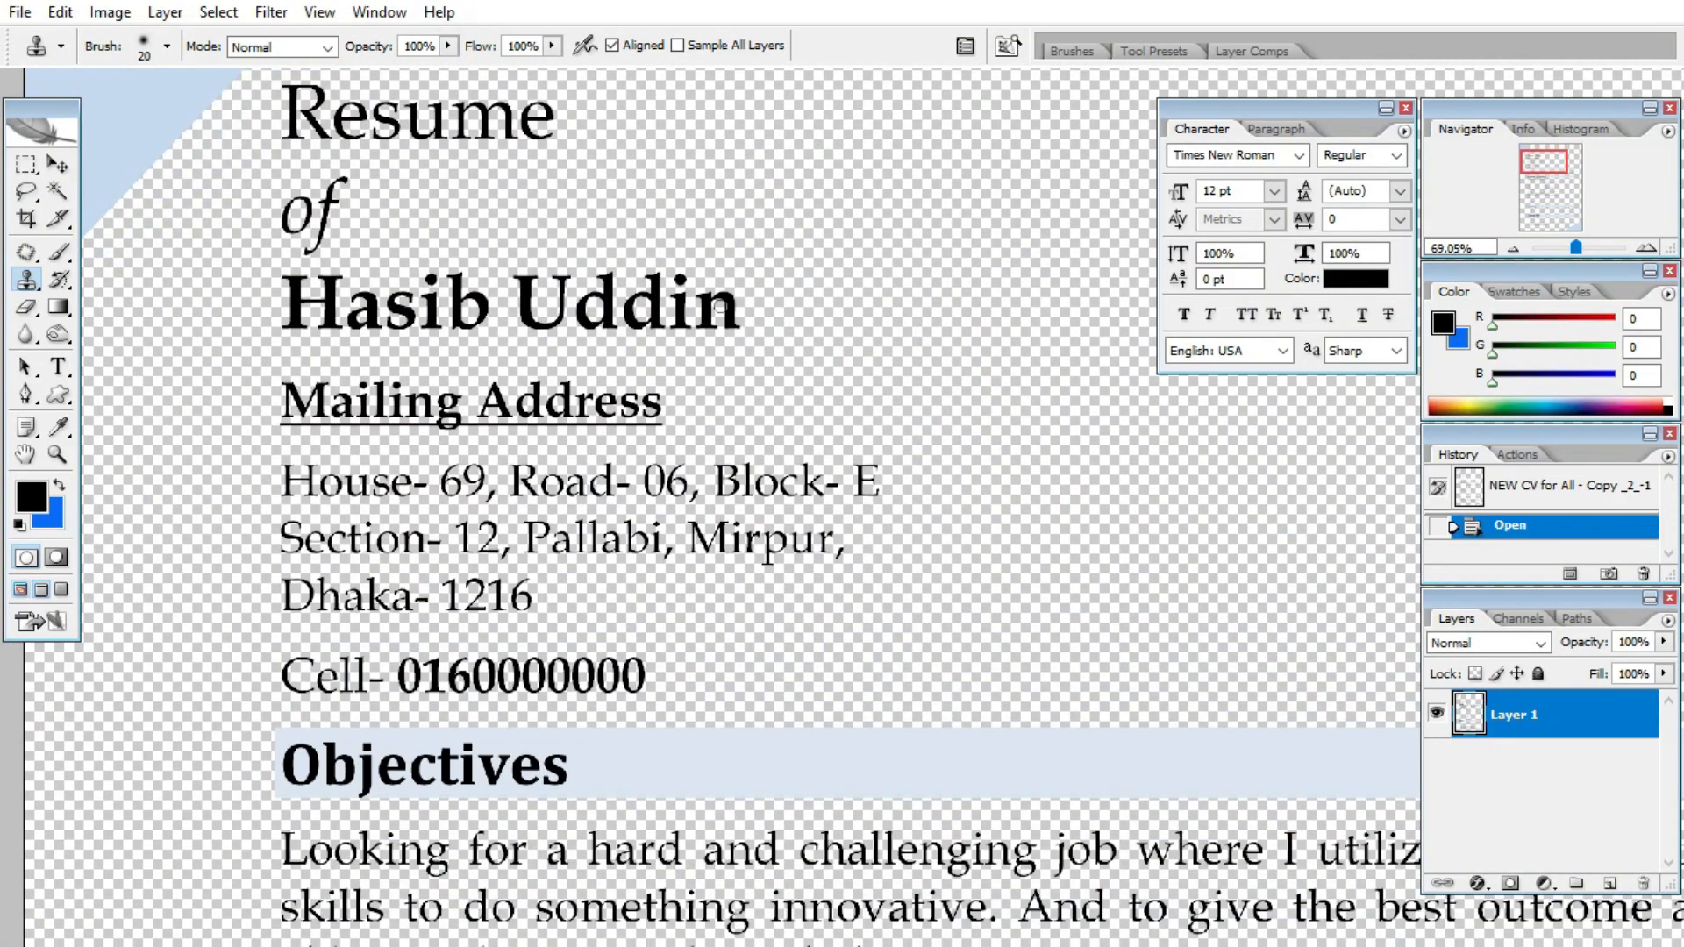
scroll(689, 399, down, 2)
scroll(689, 399, down, 5)
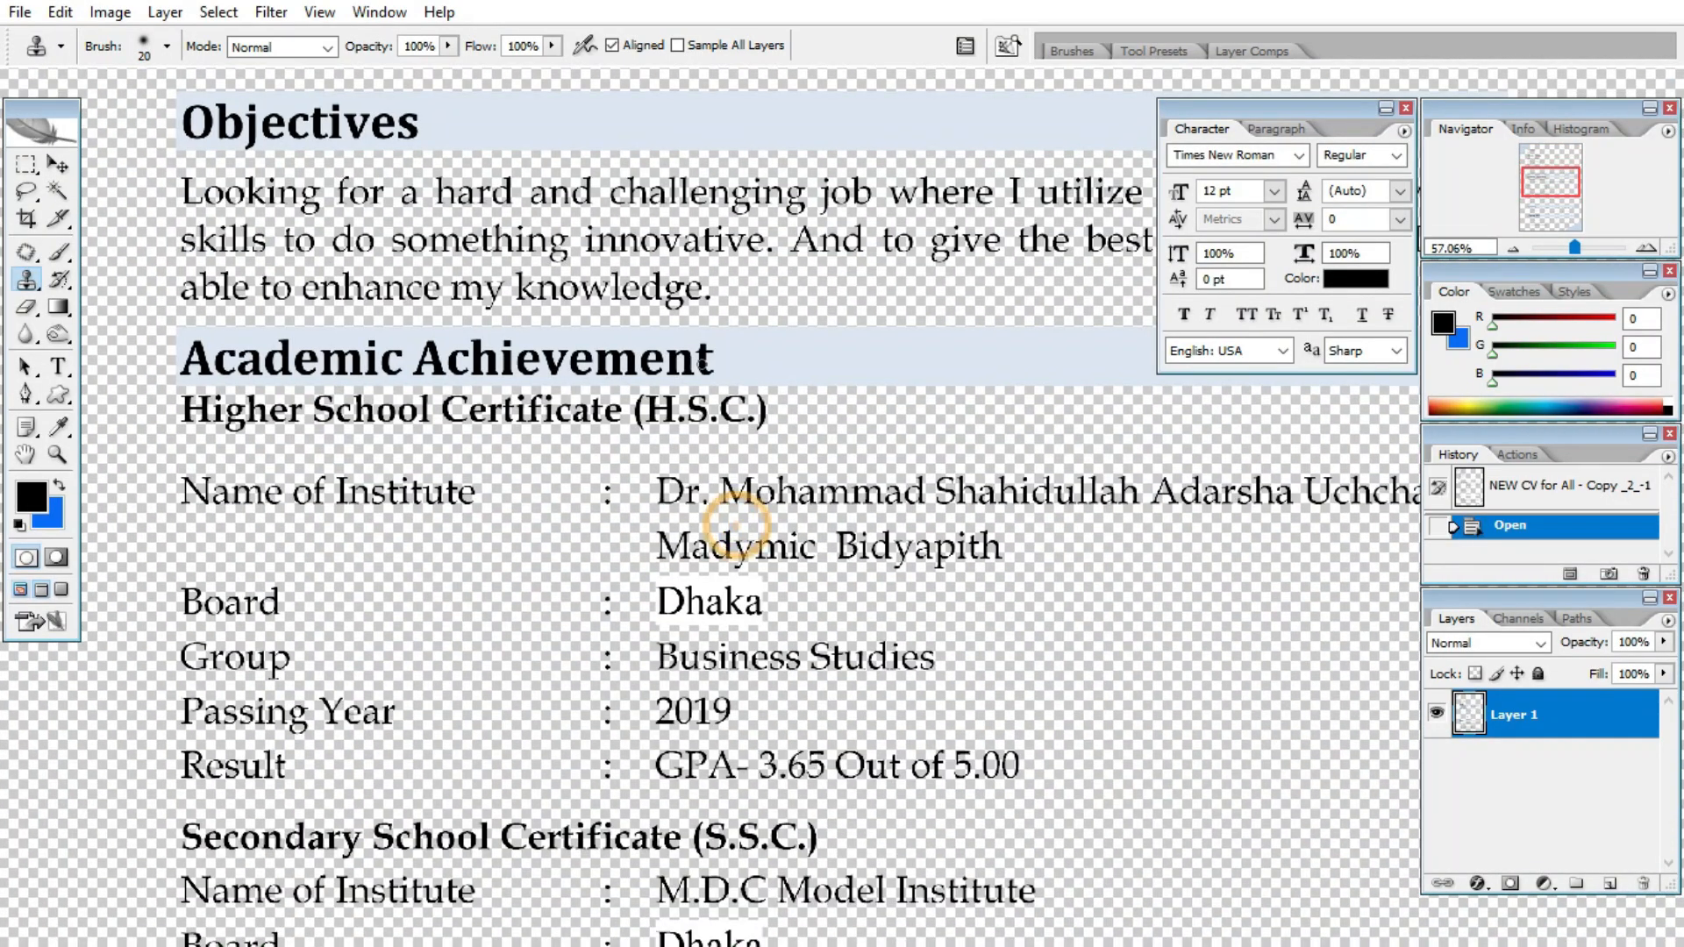
scroll(741, 527, down, 2)
scroll(728, 254, up, 4)
scroll(500, 270, up, 5)
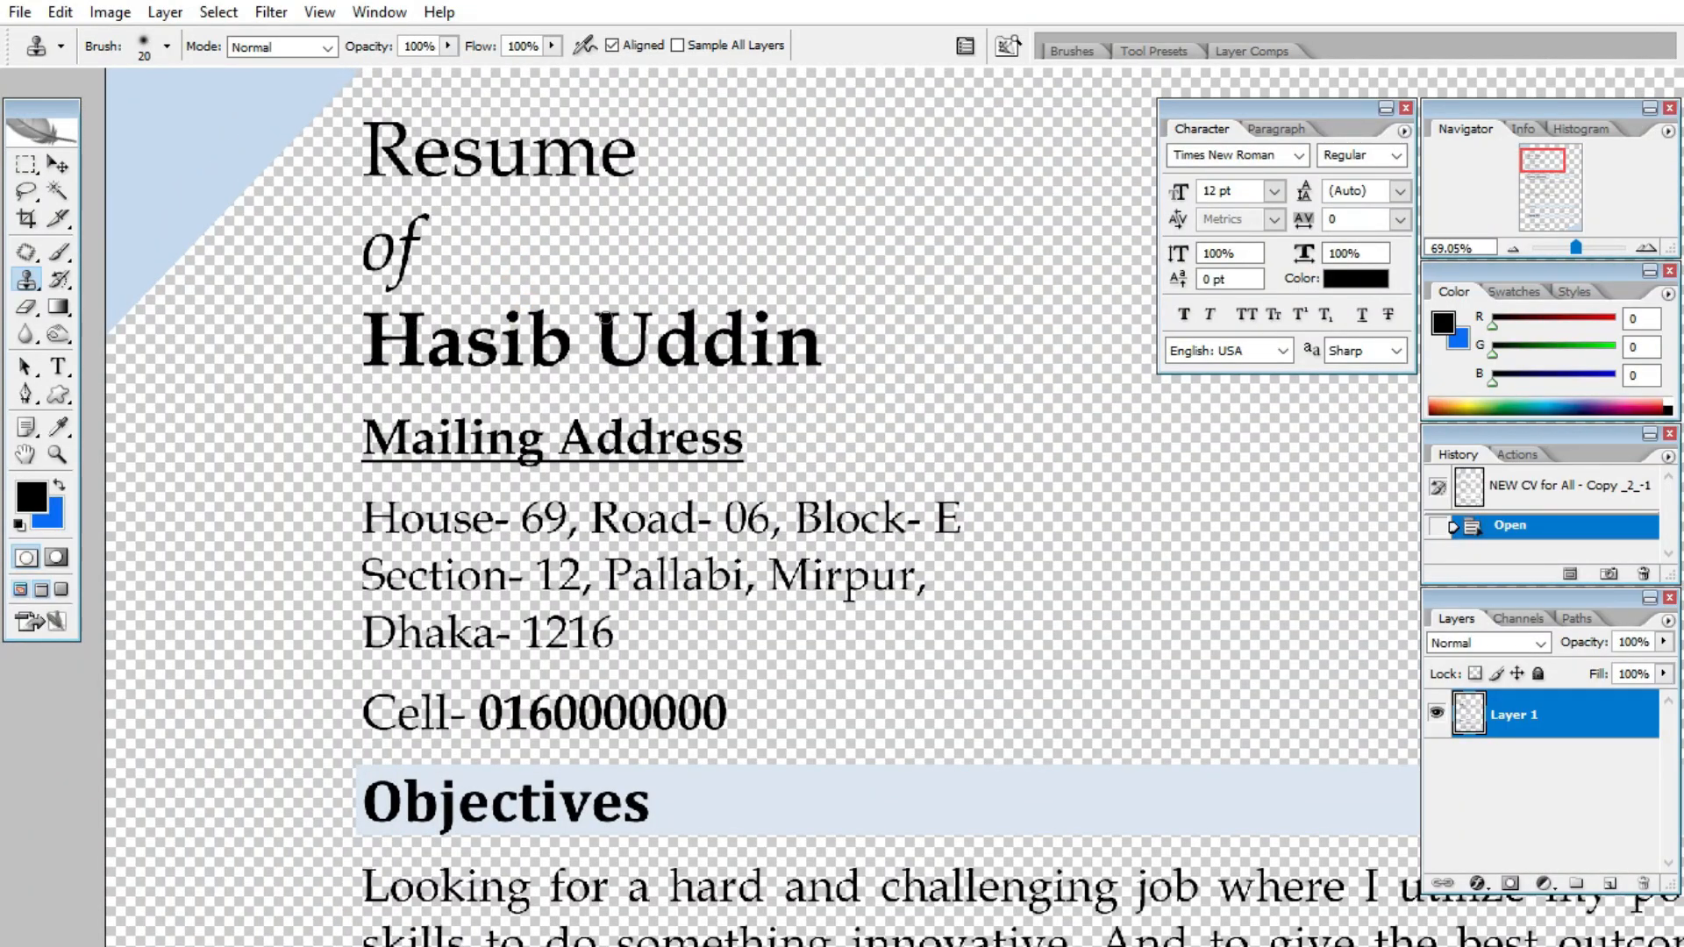
- Type the candidate's name as a new text layer, enlarge it and place it beside 'of'
key(t)
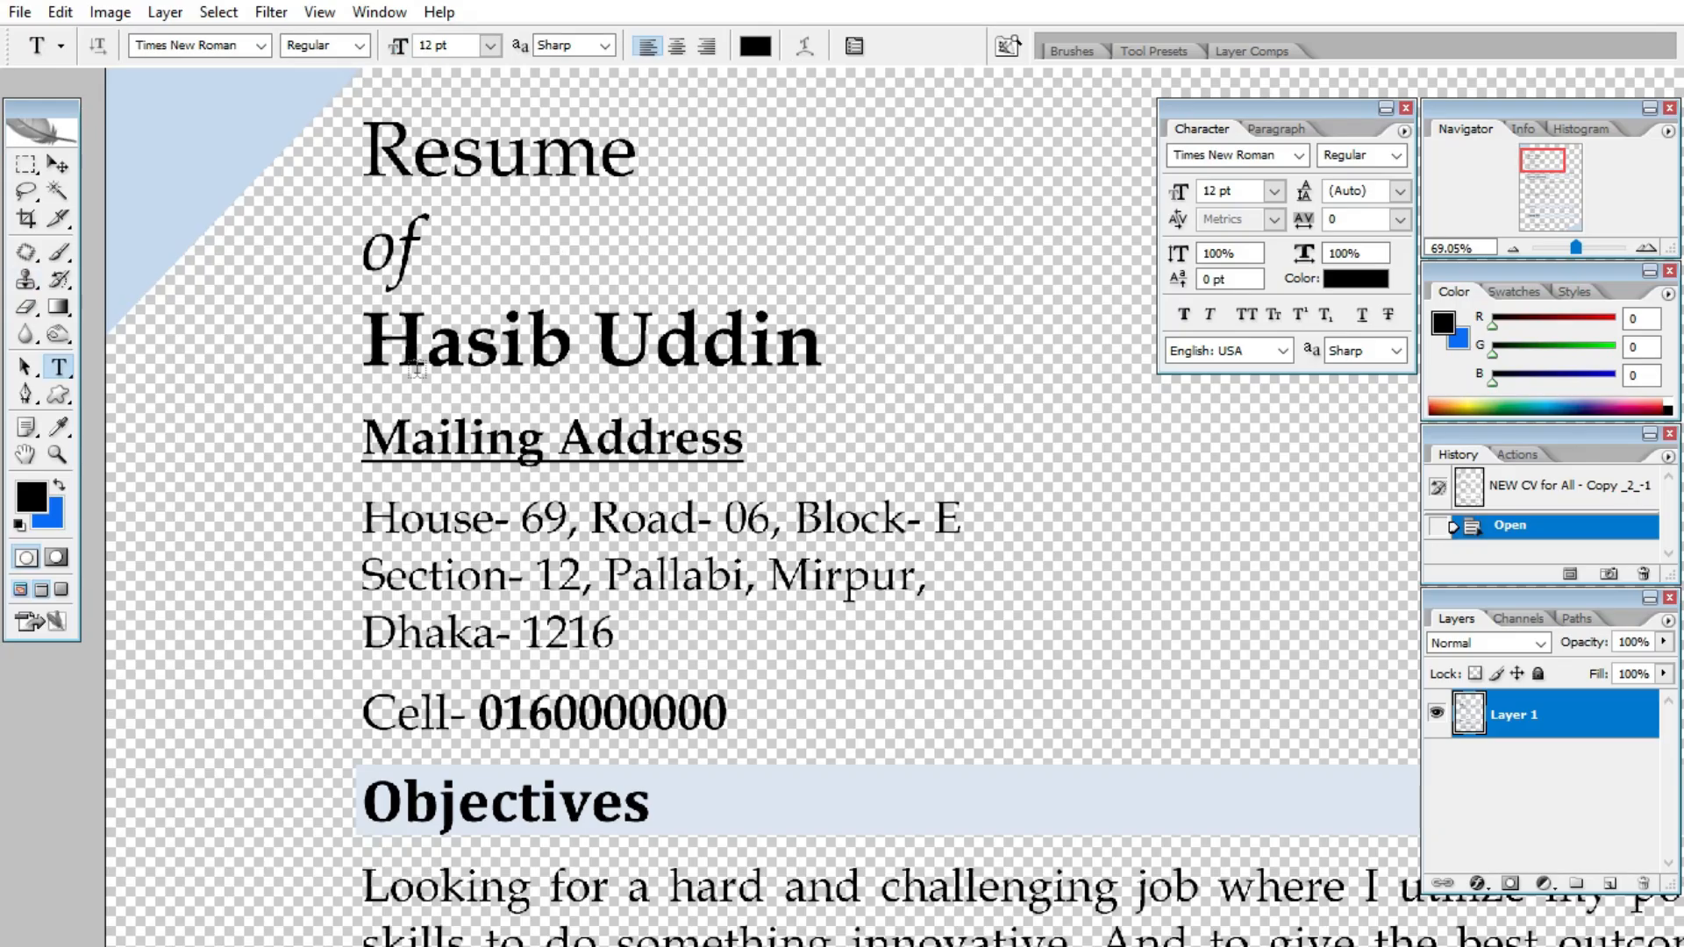
click(547, 261)
text(.)
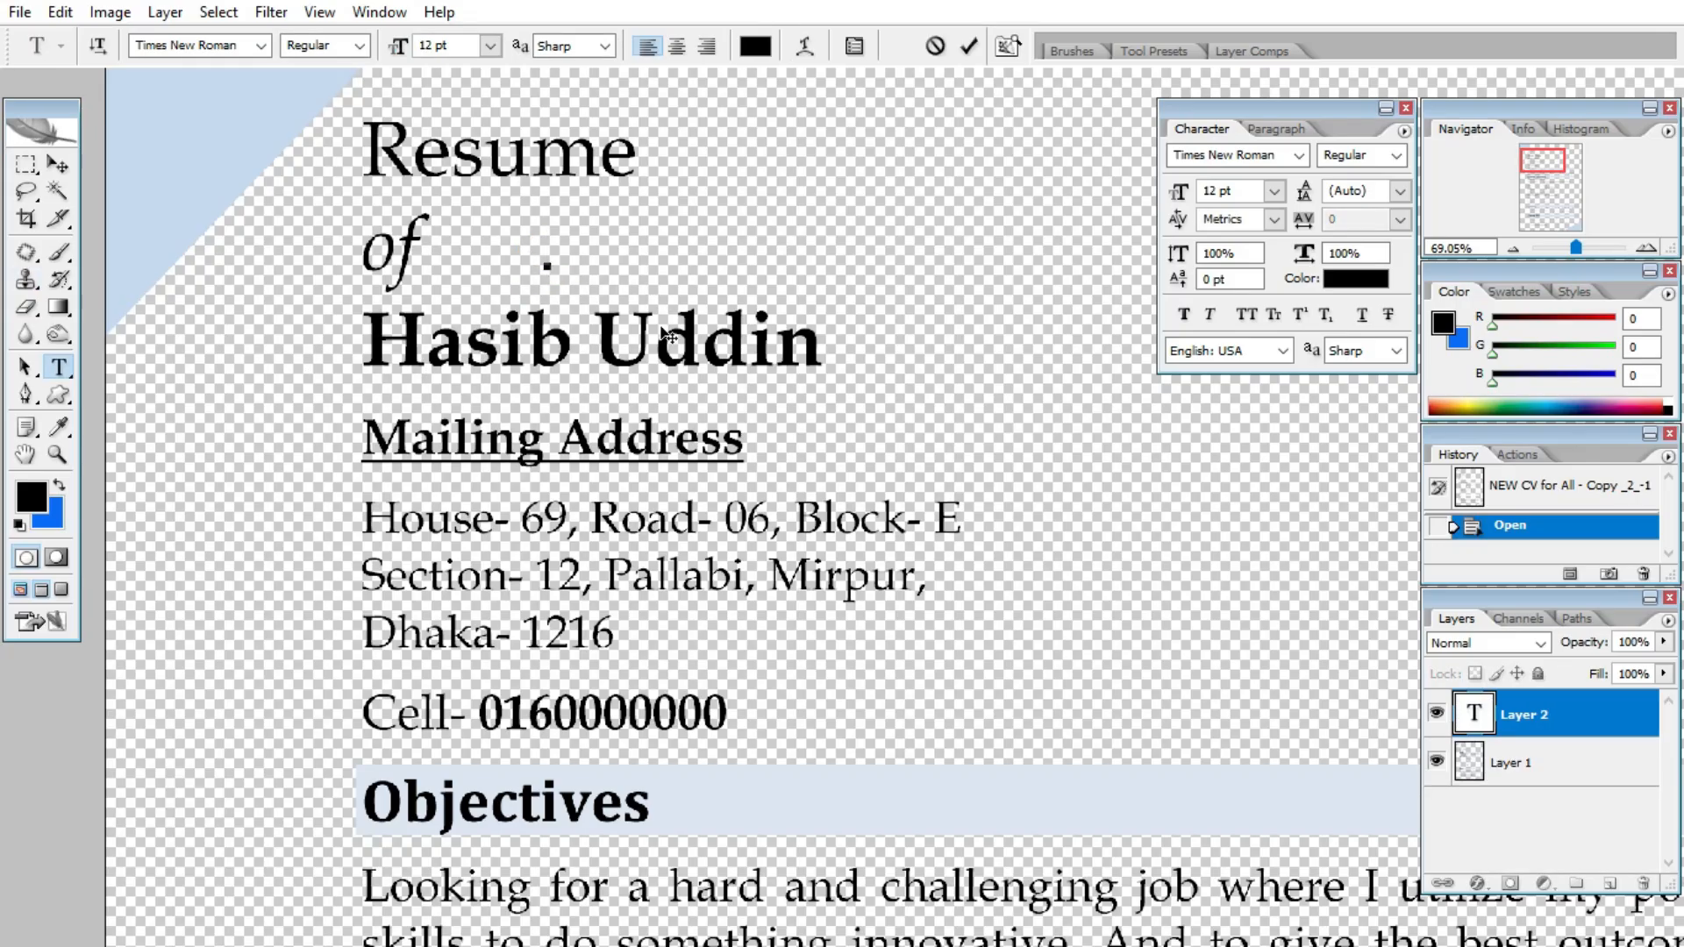
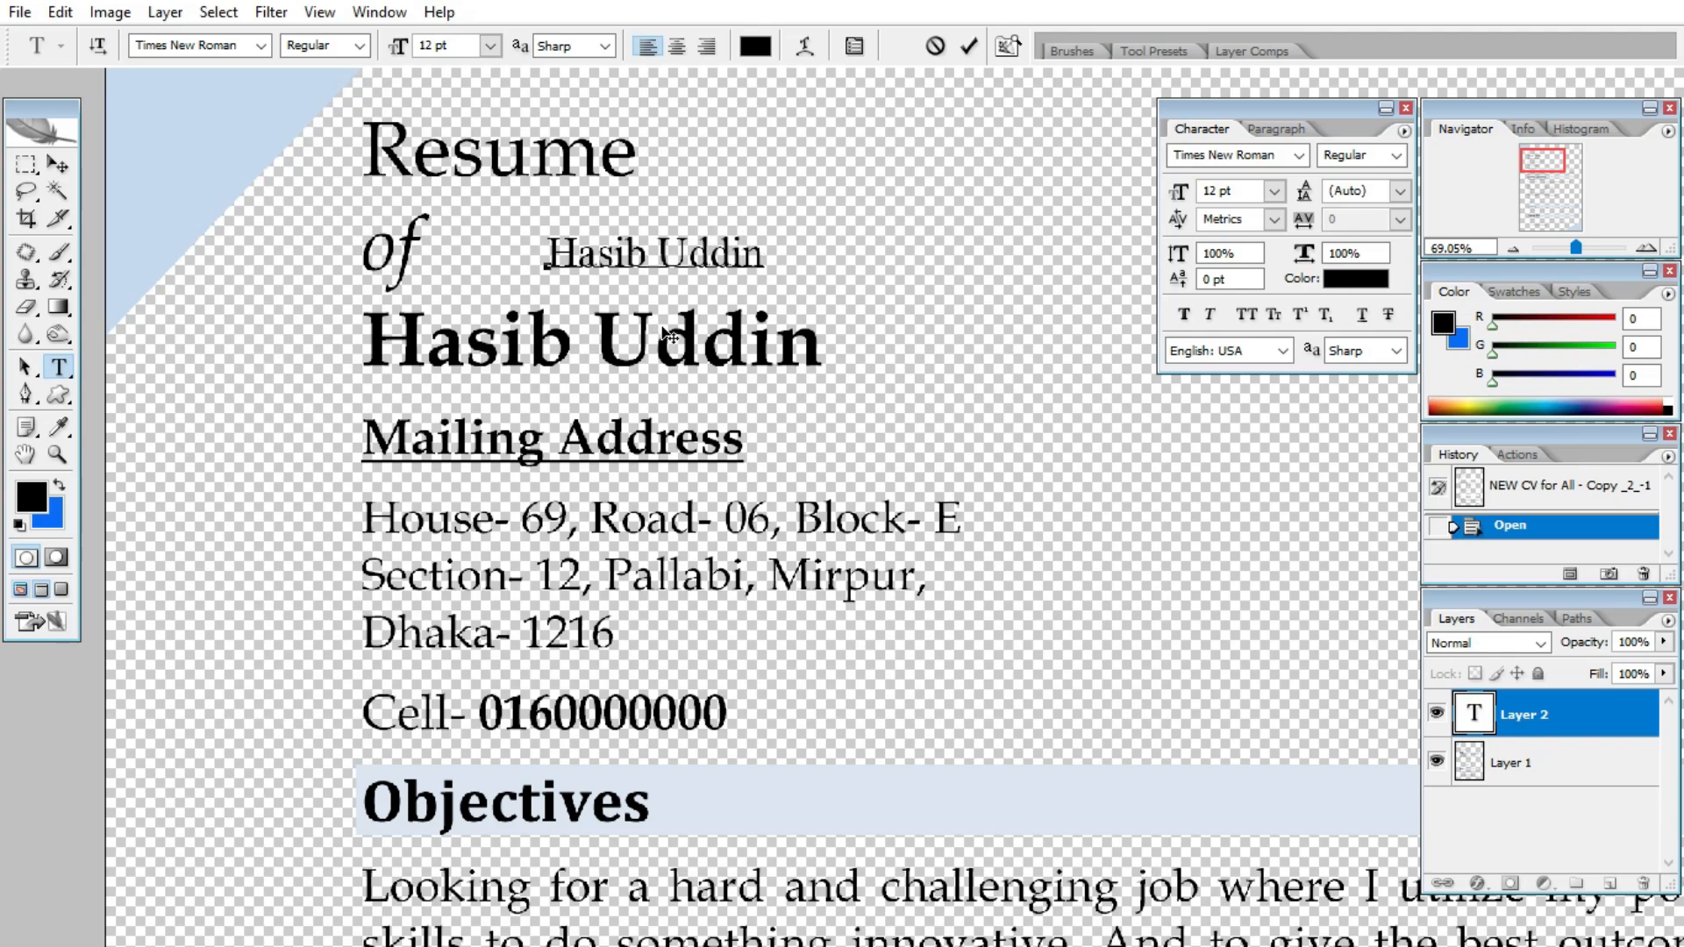
key(ctrl)
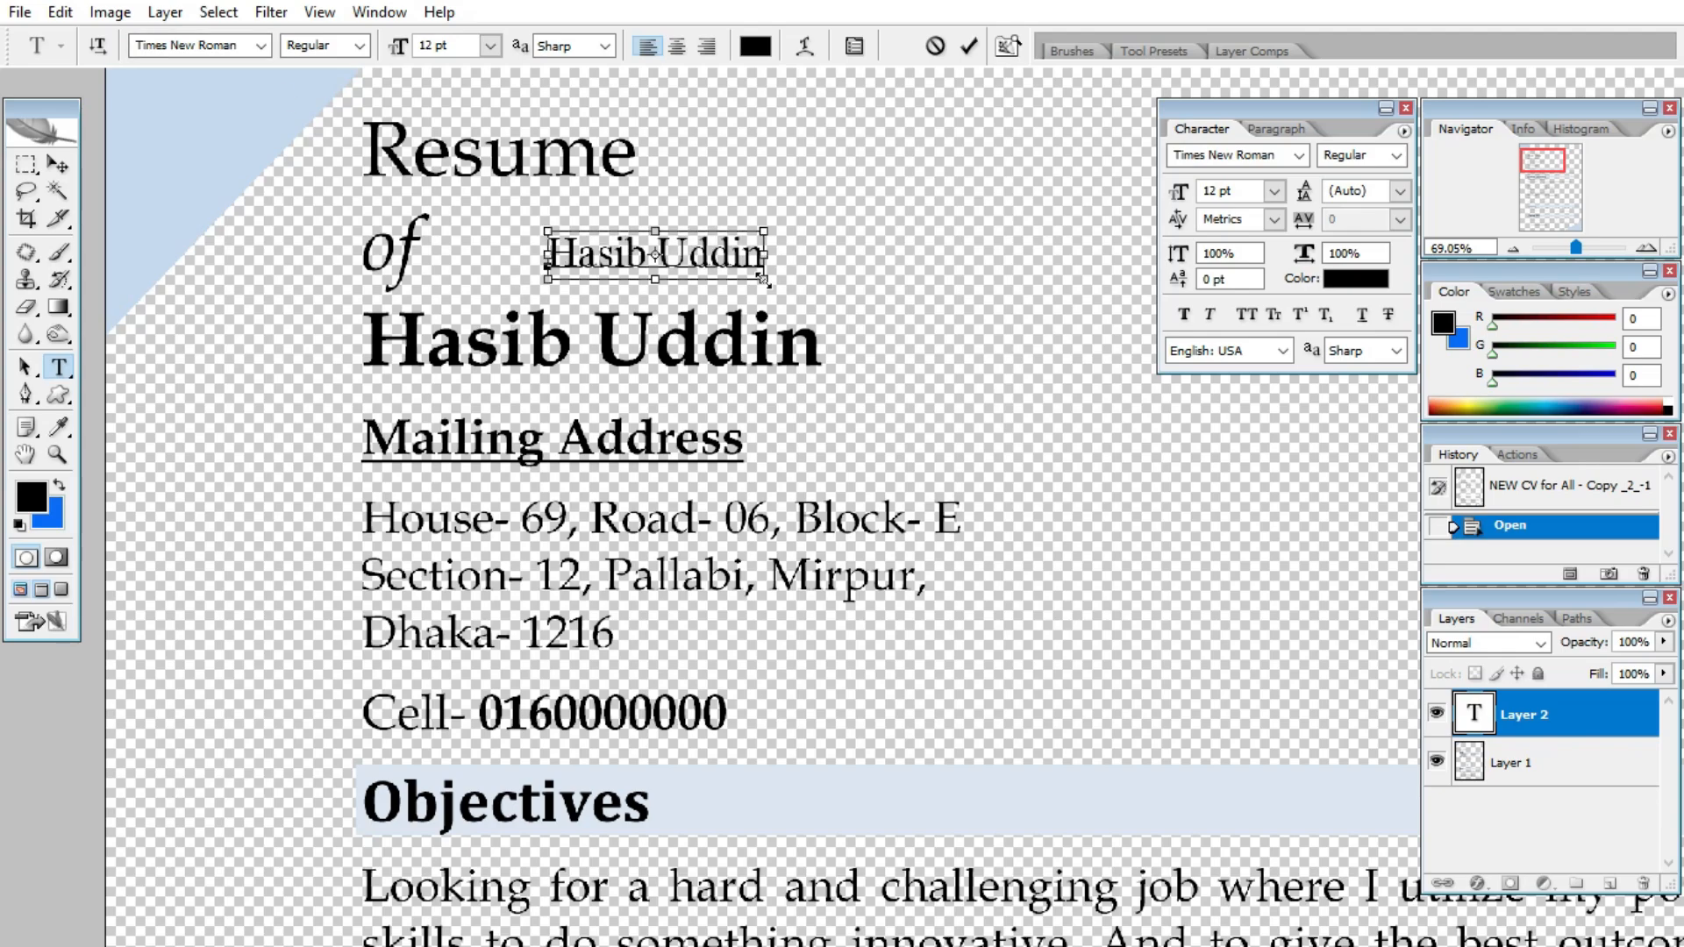
click(57, 164)
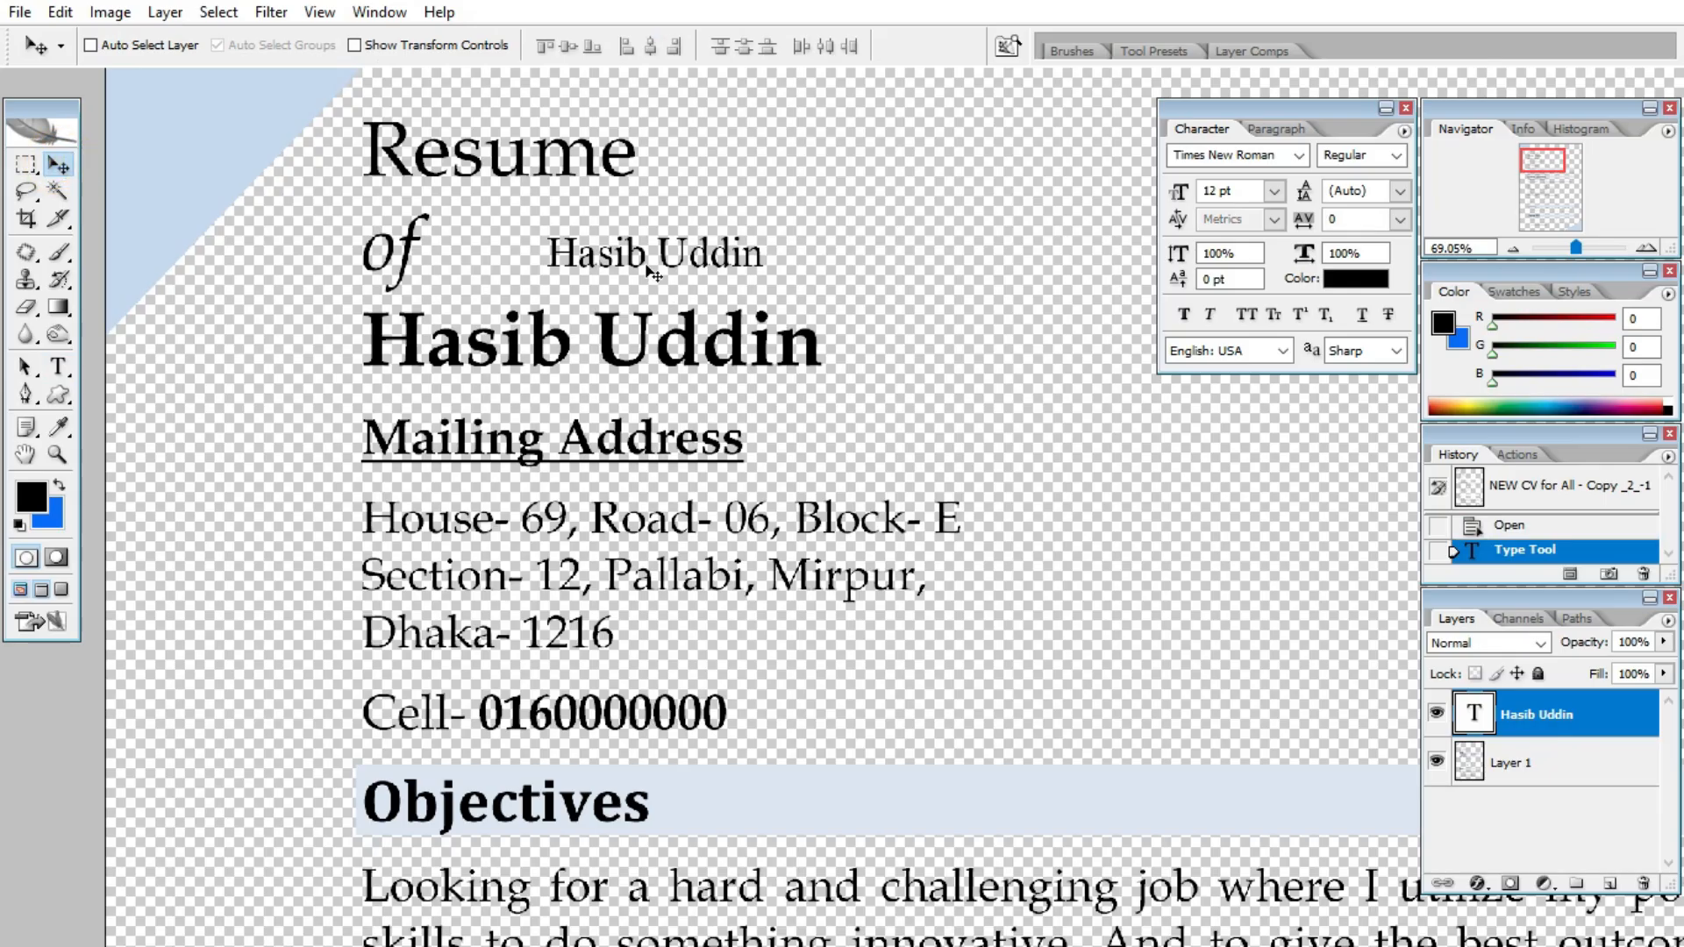
drag(656, 269, 548, 296)
scroll(544, 303, up, 1)
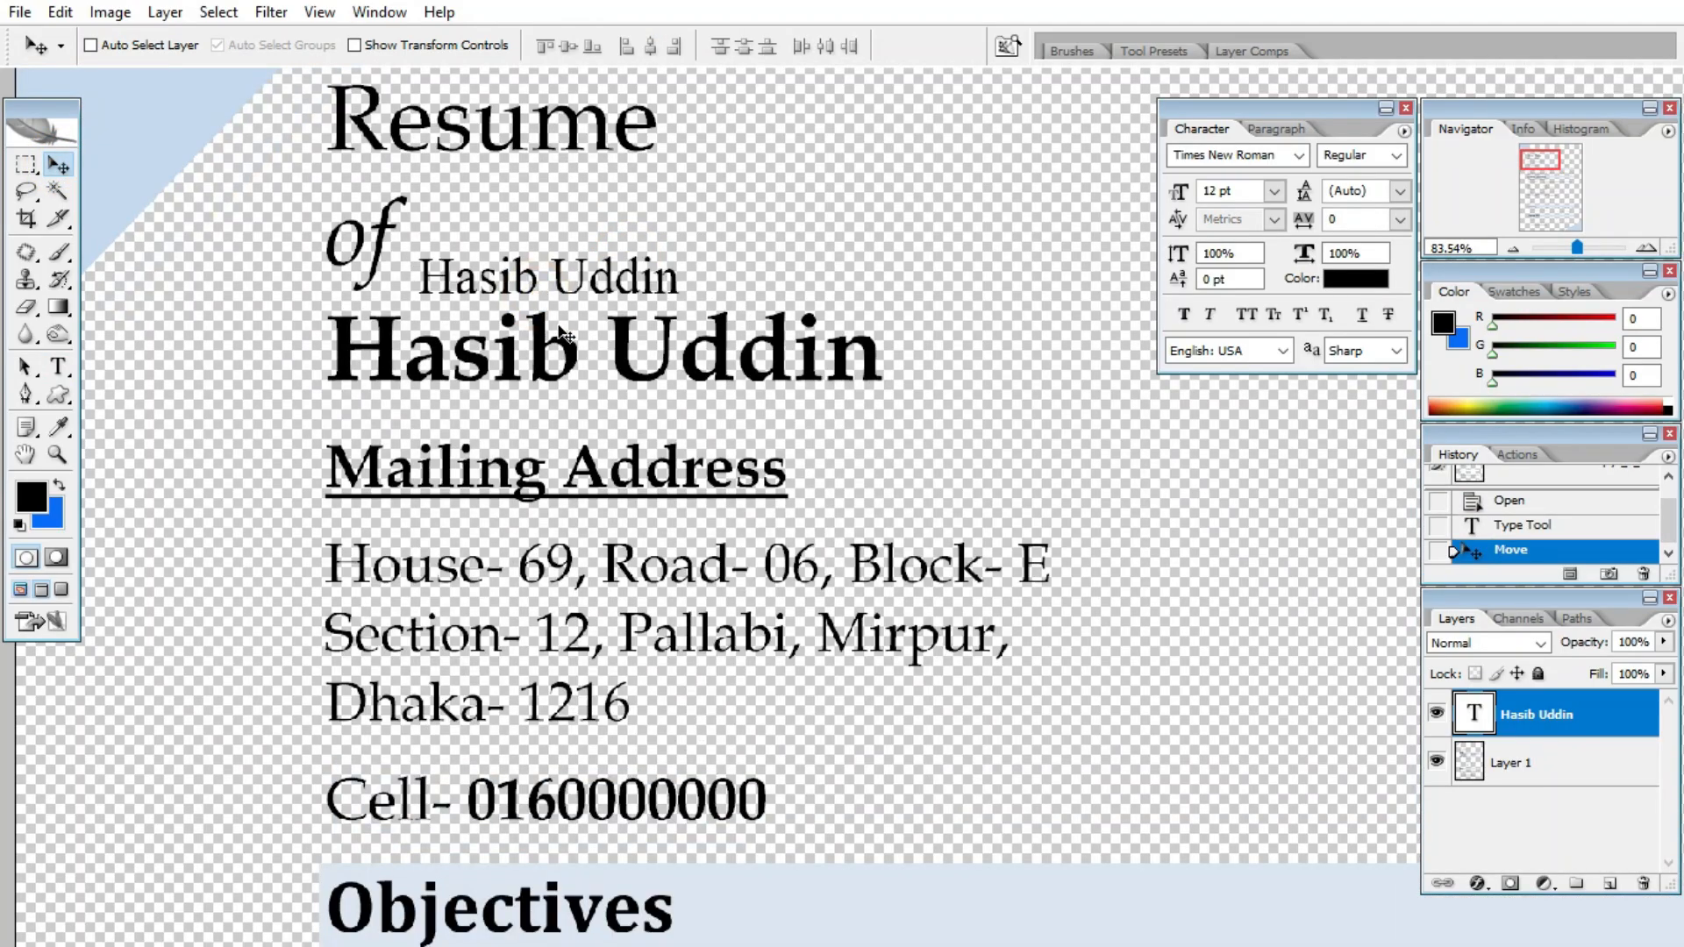
key(ctrl+t)
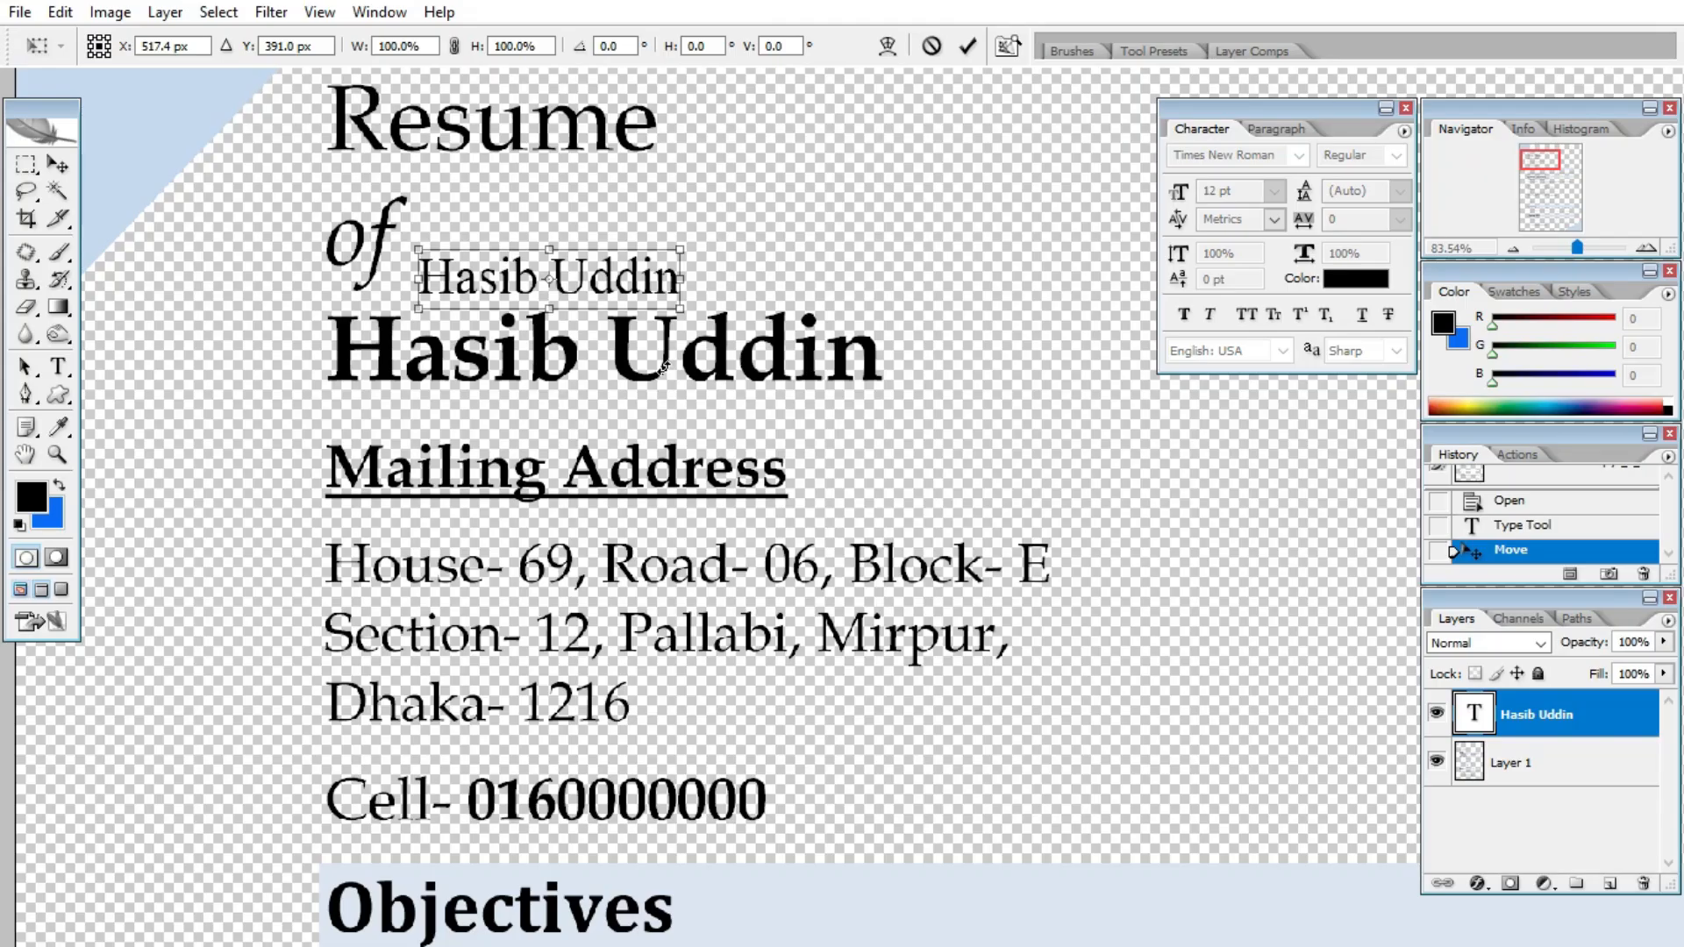
drag(619, 275, 874, 404)
drag(792, 371, 878, 413)
key(Return)
drag(716, 352, 787, 214)
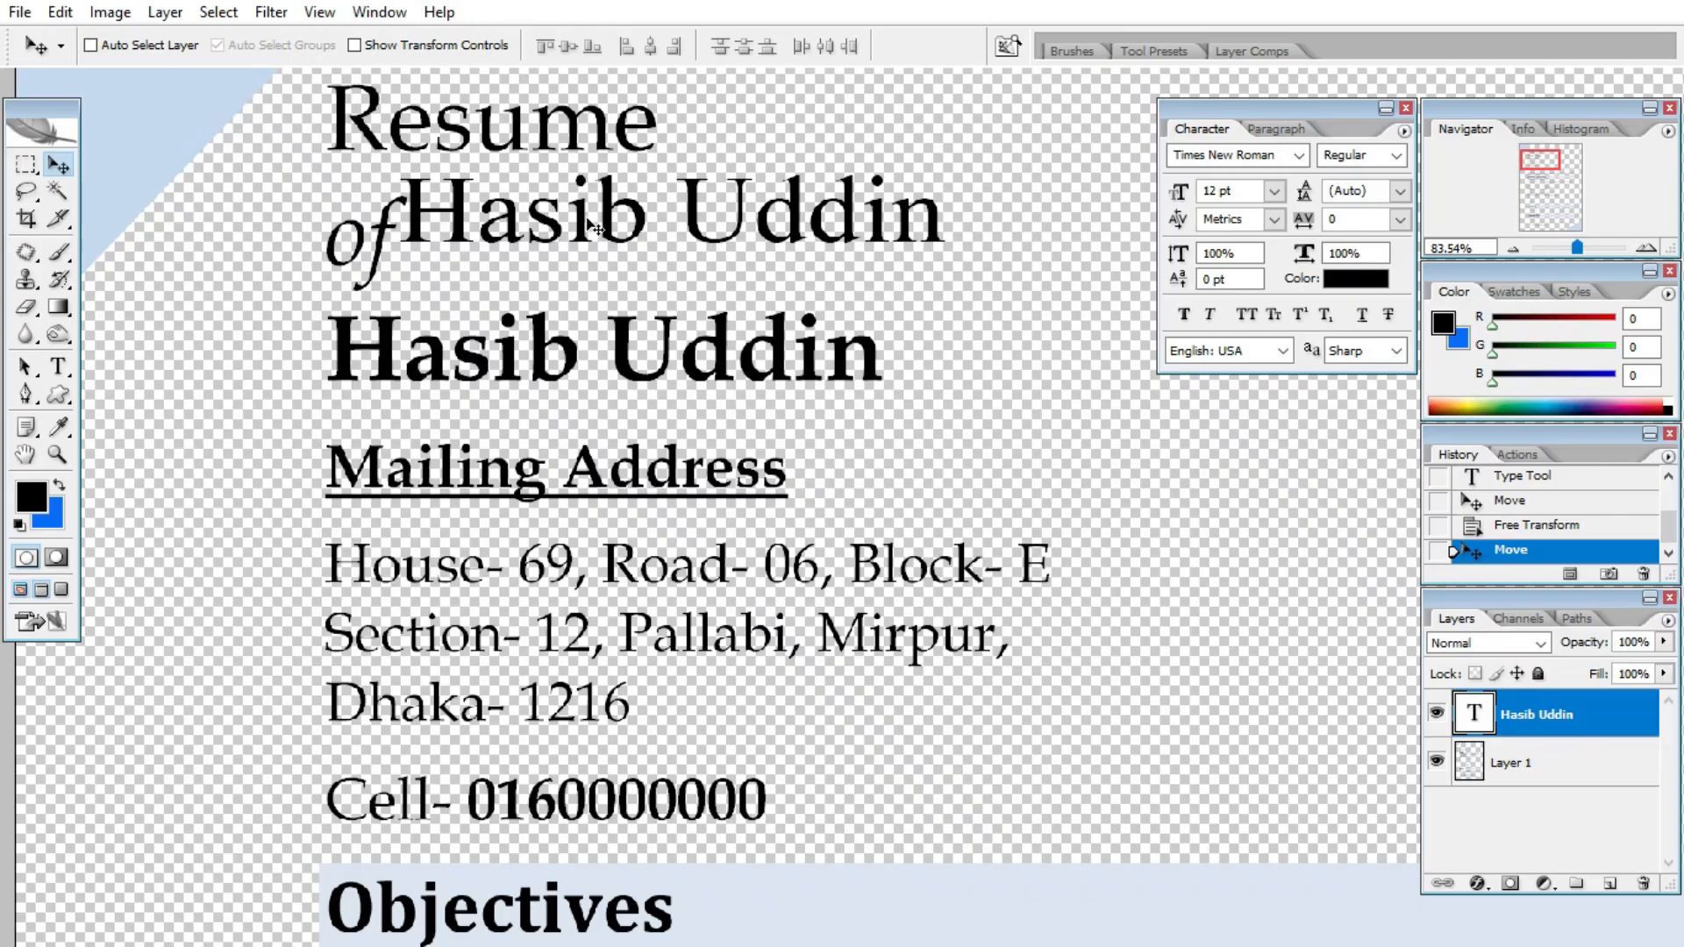
- Make the name text Bold, resize it to match the printed name, and return it beside 'of'
key(t)
click(590, 224)
key(ctrl+a)
click(360, 45)
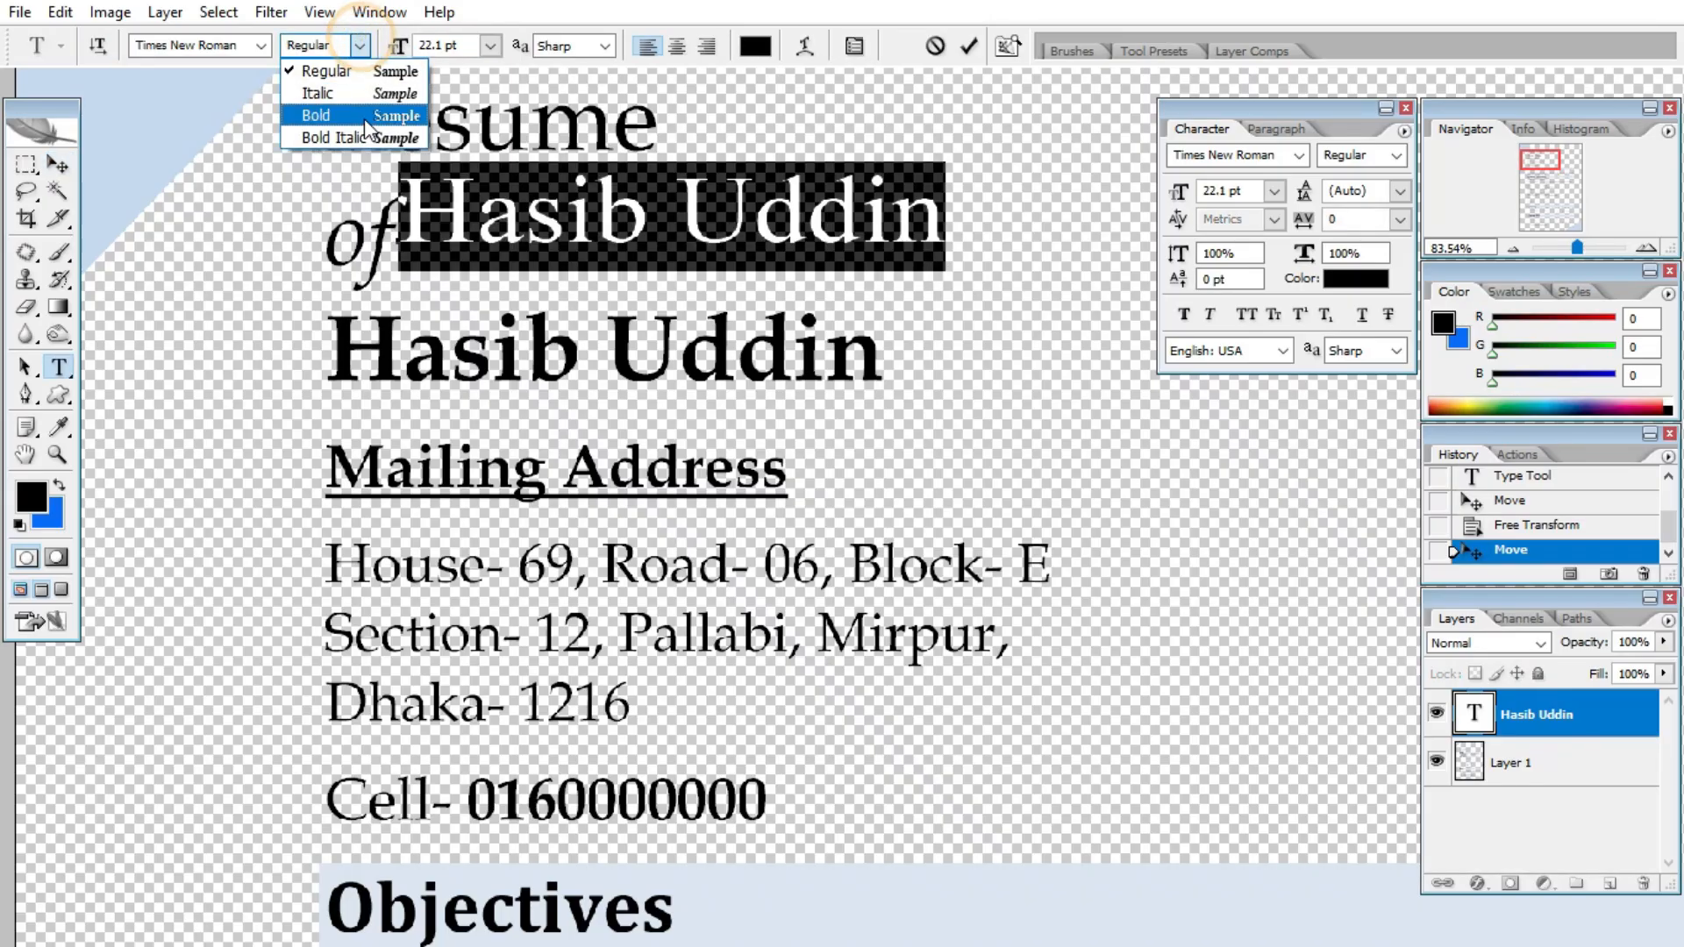
click(365, 118)
click(58, 164)
drag(517, 231, 448, 376)
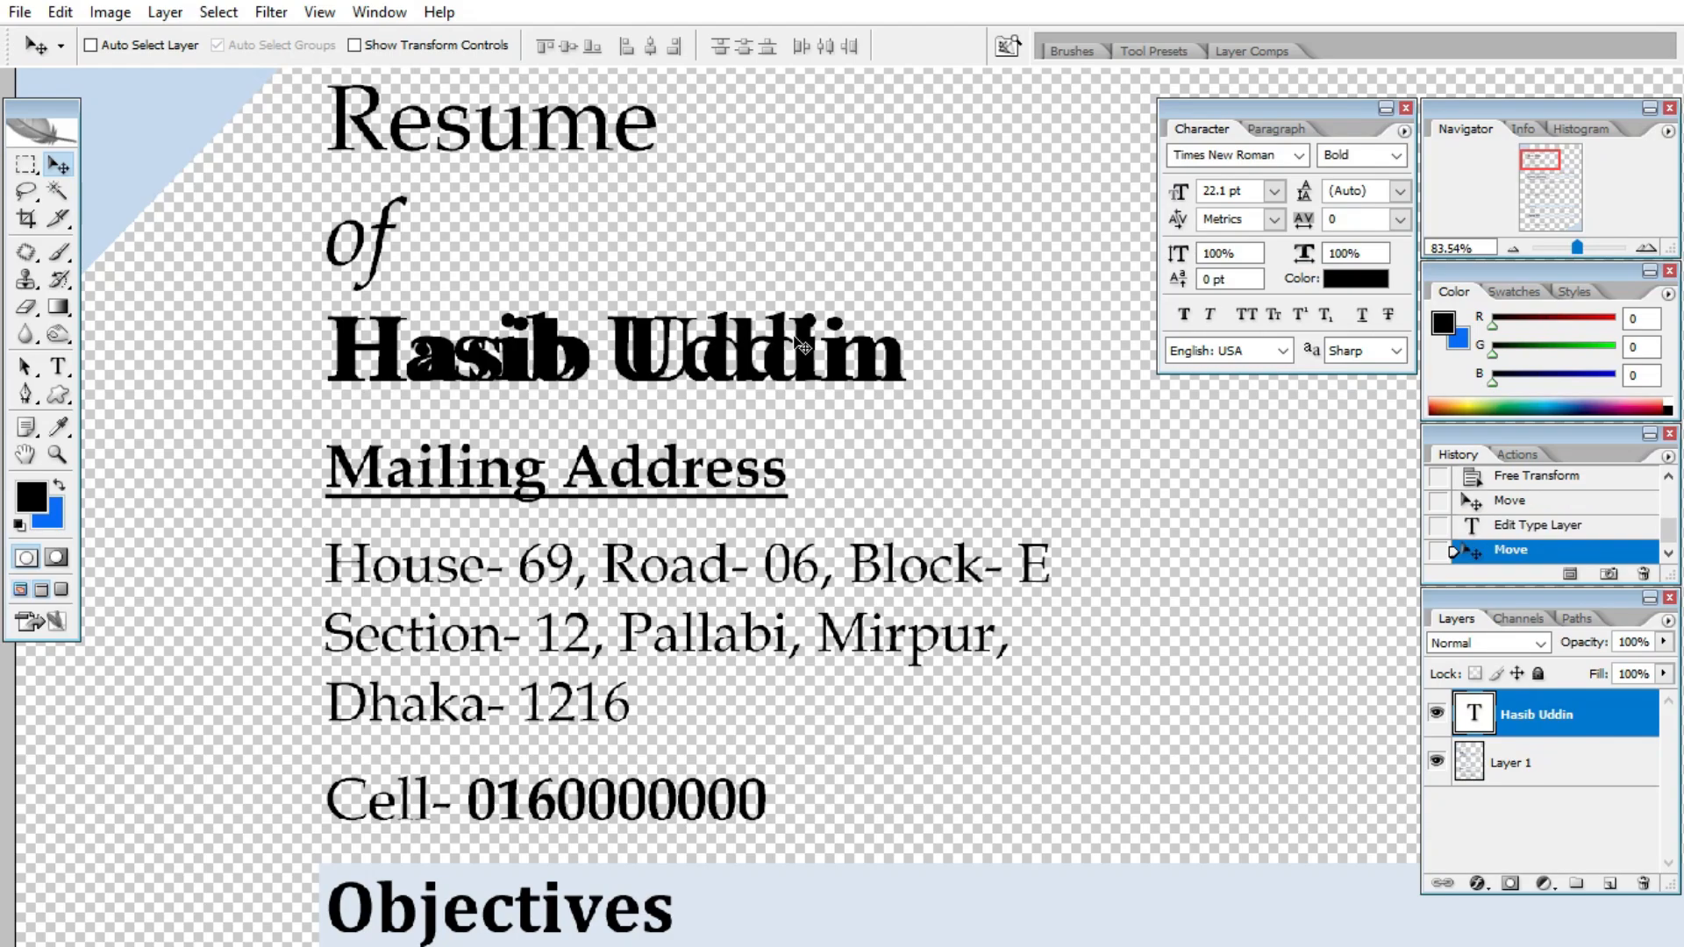
key(ctrl+t)
mouse_move(903, 402)
mouse_down()
mouse_move(867, 405)
mouse_move(893, 410)
mouse_up()
double_click(721, 372)
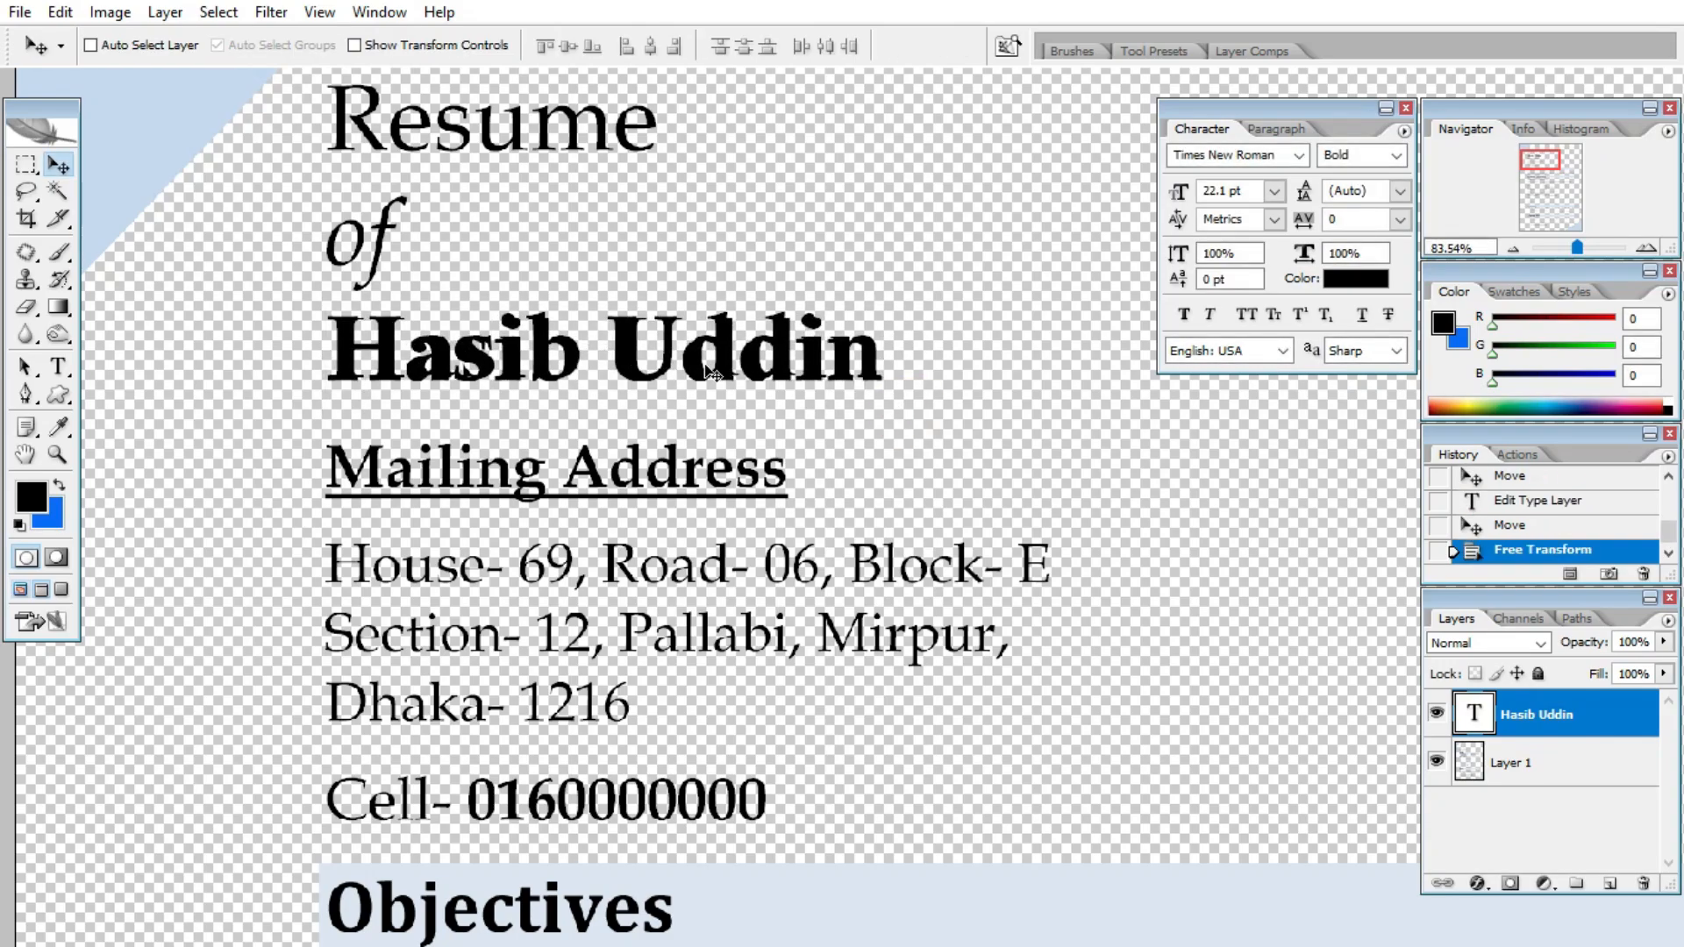
drag(721, 372, 814, 236)
- Retype the new text layer as the candidate's full name and move it onto the printed name line
key(t)
click(982, 221)
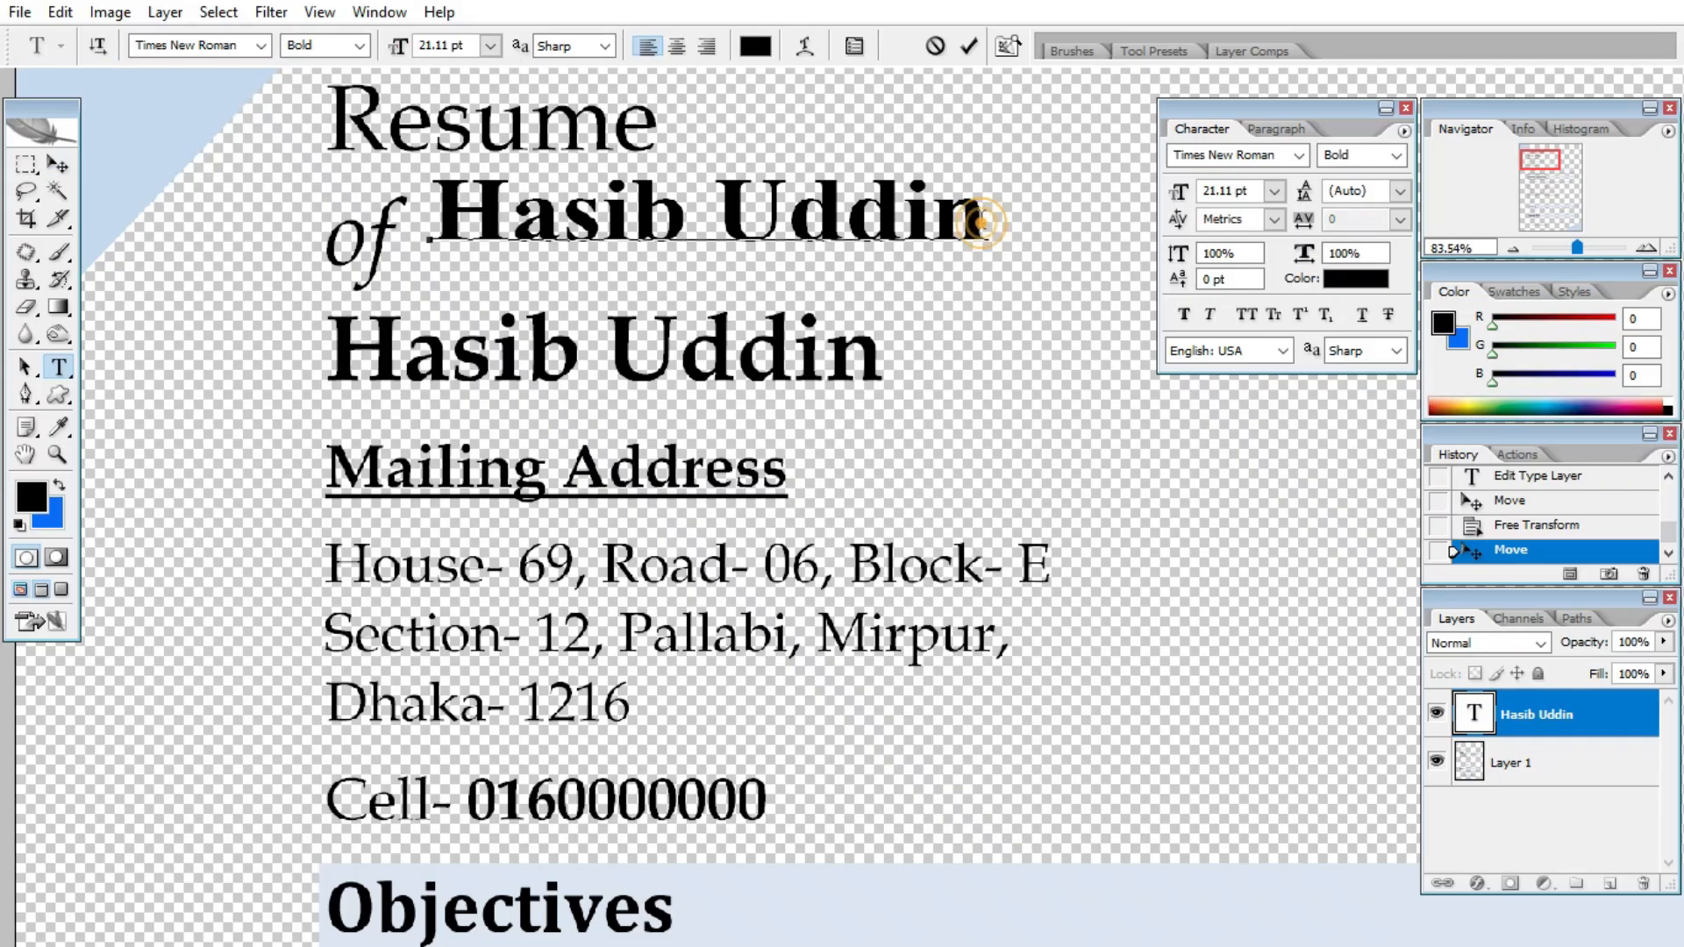
text(Kh)
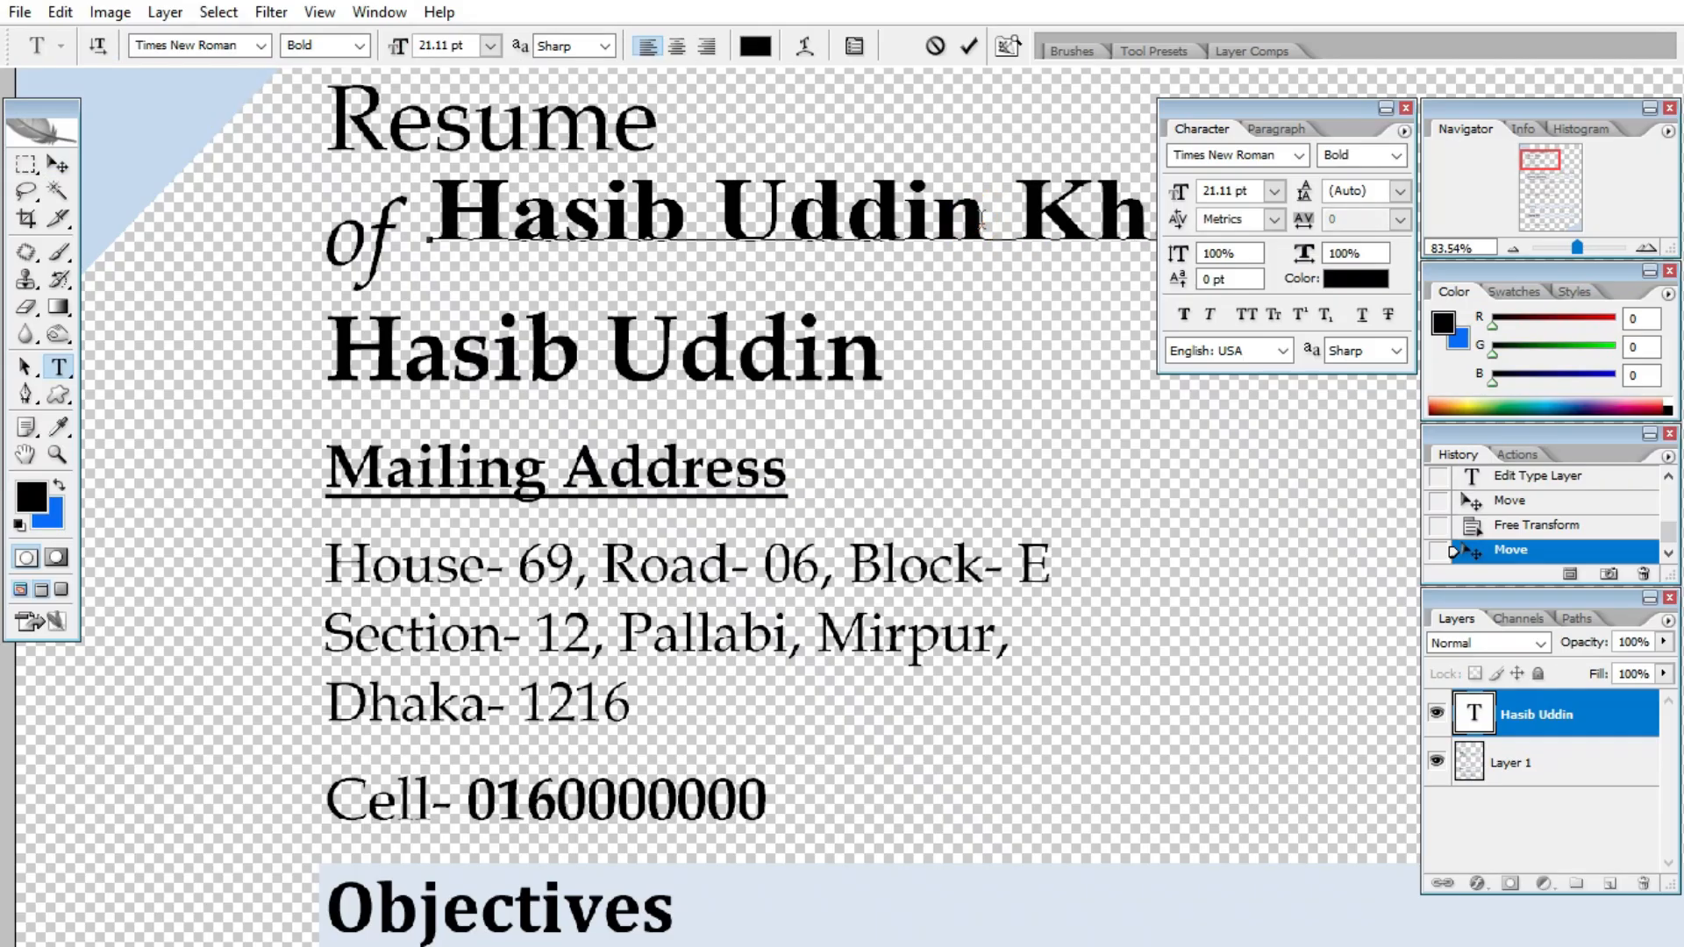
key(BackSpace)
key(BackSpace)
key(BackSpace)
key(BackSpace)
key(BackSpace)
key(BackSpace)
key(BackSpace)
key(BackSpace)
key(BackSpace)
key(BackSpace)
key(BackSpace)
key(BackSpace)
key(BackSpace)
key(BackSpace)
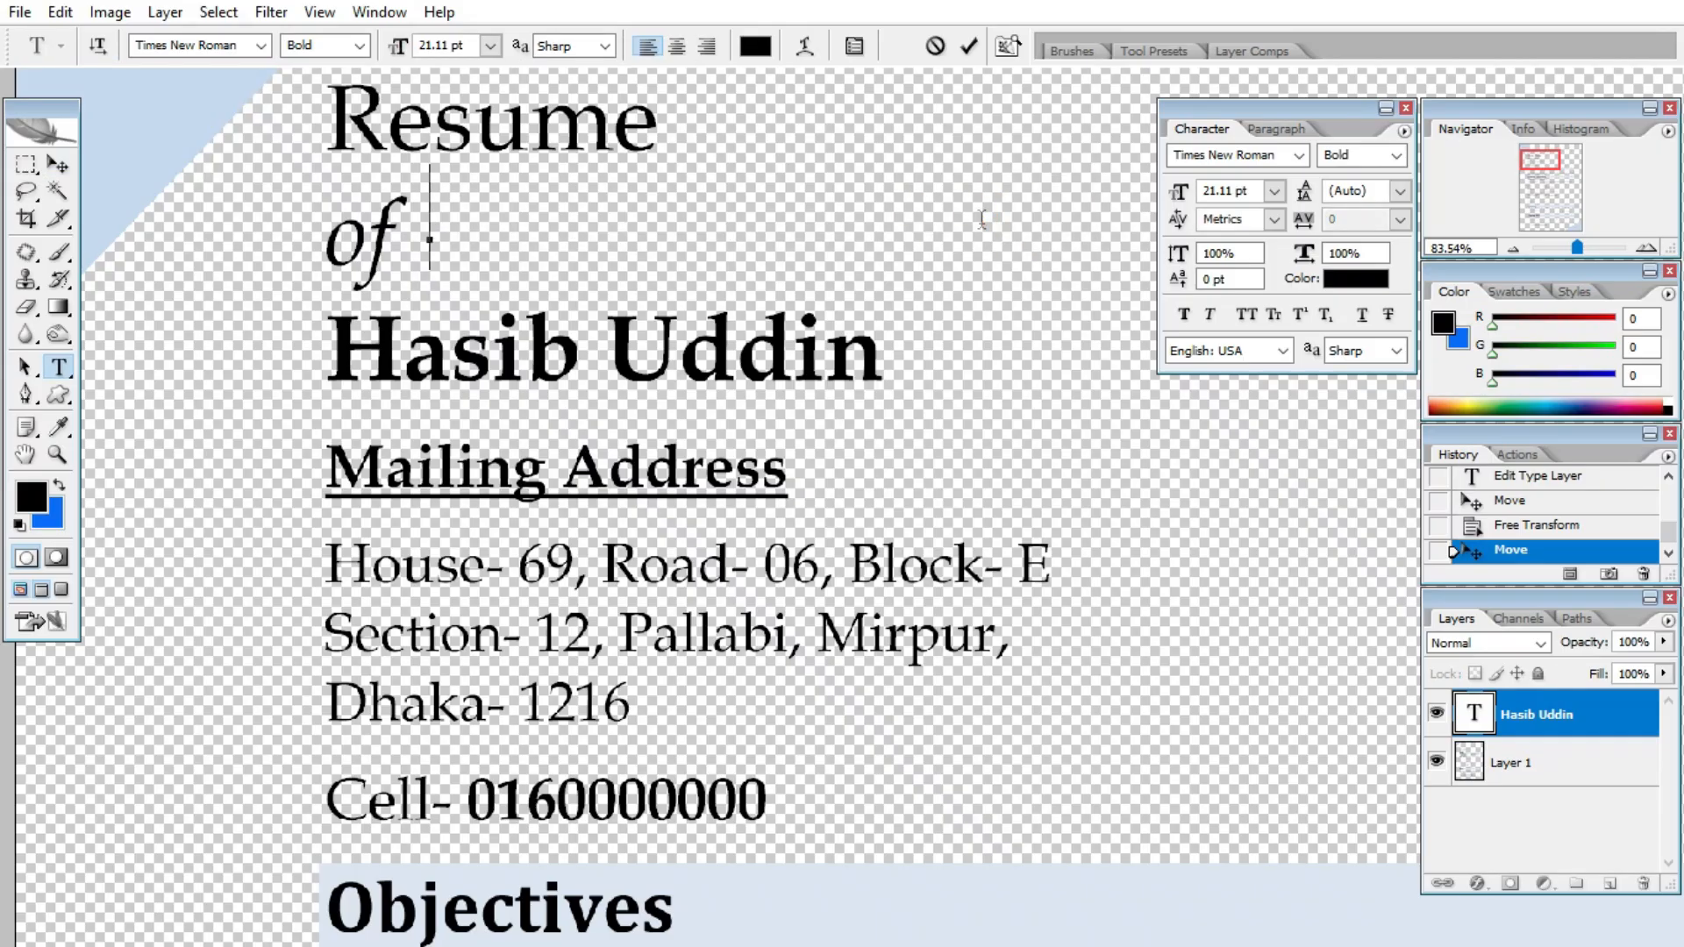
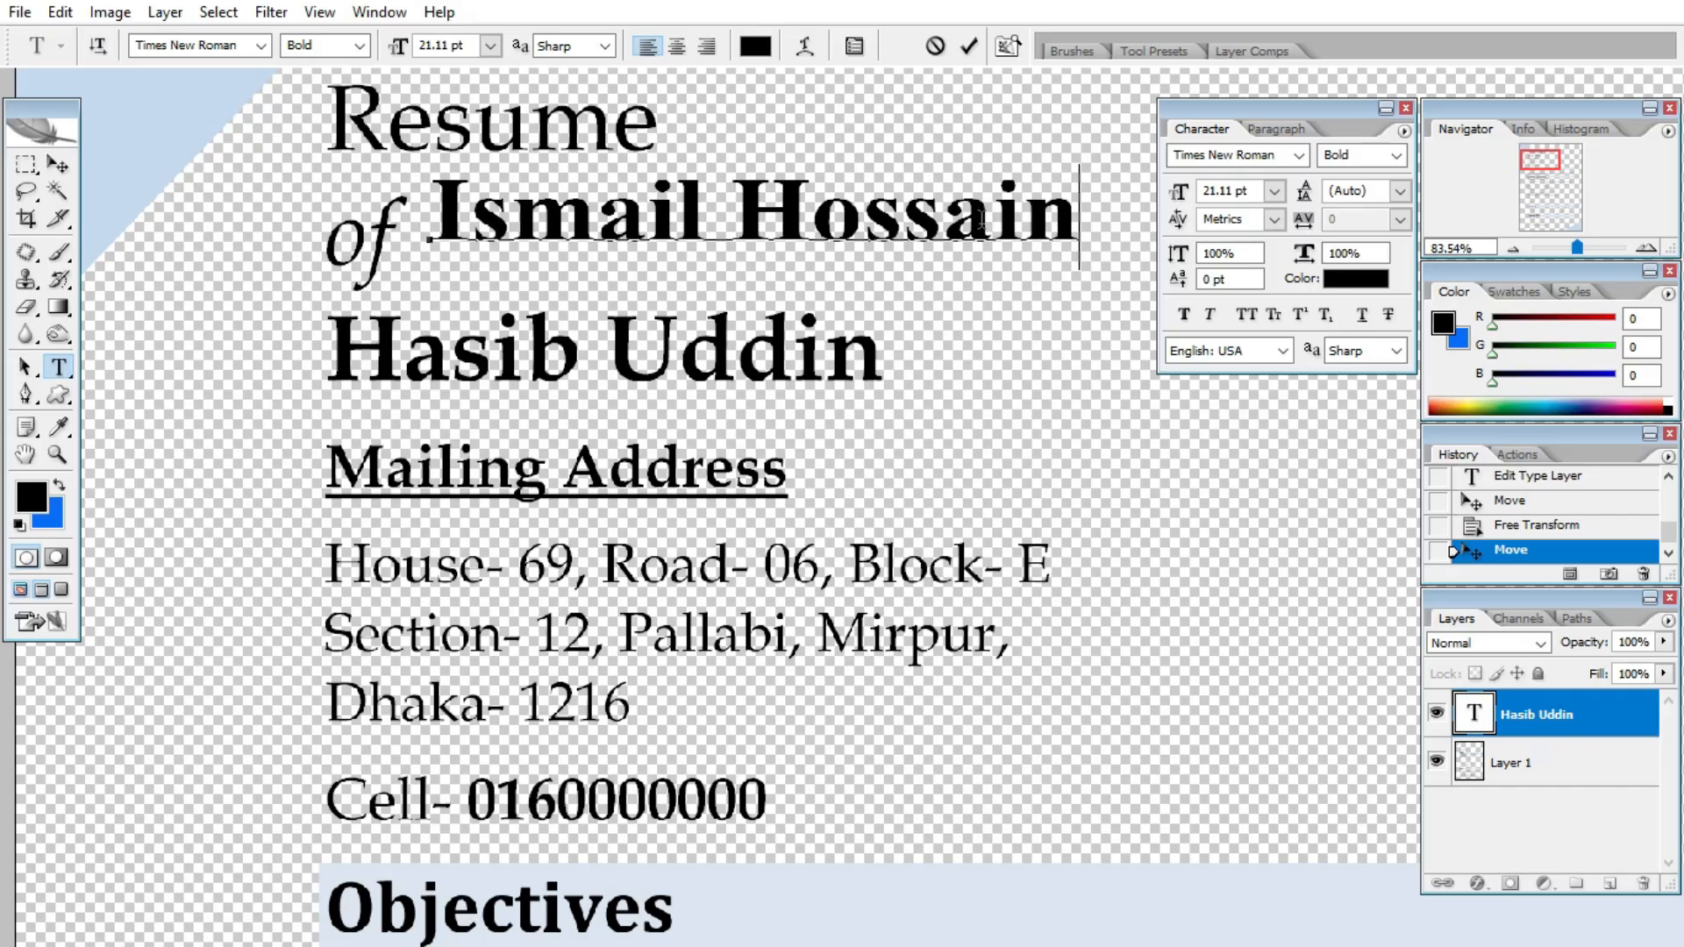
click(54, 165)
drag(562, 218, 465, 357)
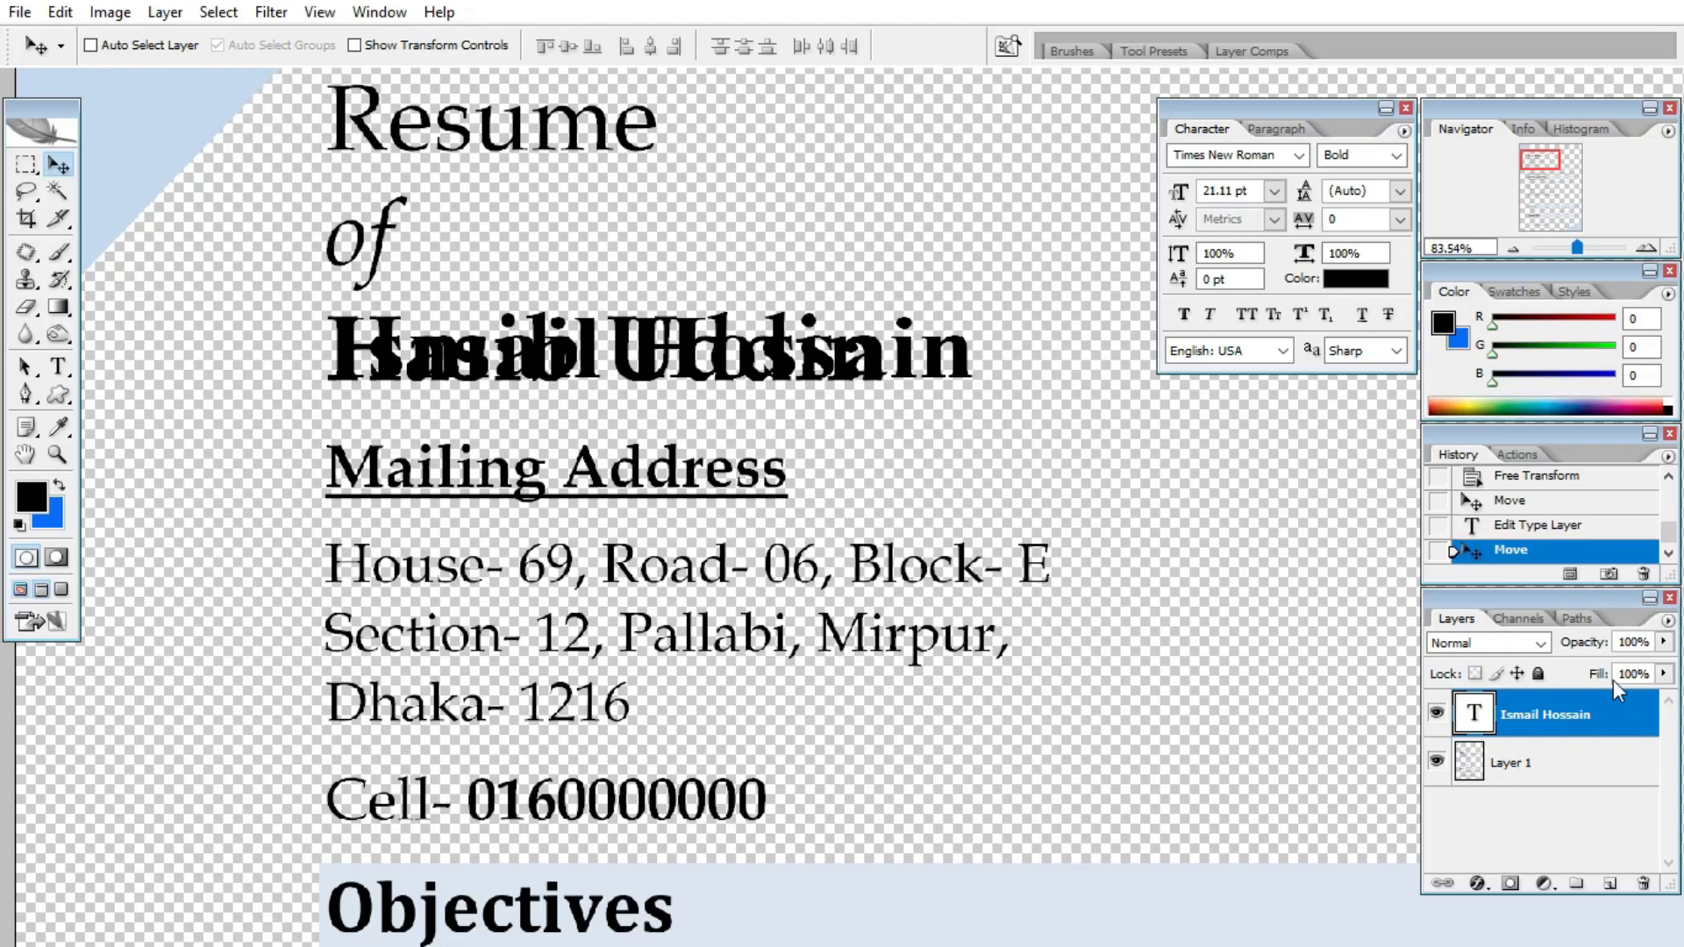
- On Layer 1, marquee-select the original printed name and delete it
click(1544, 774)
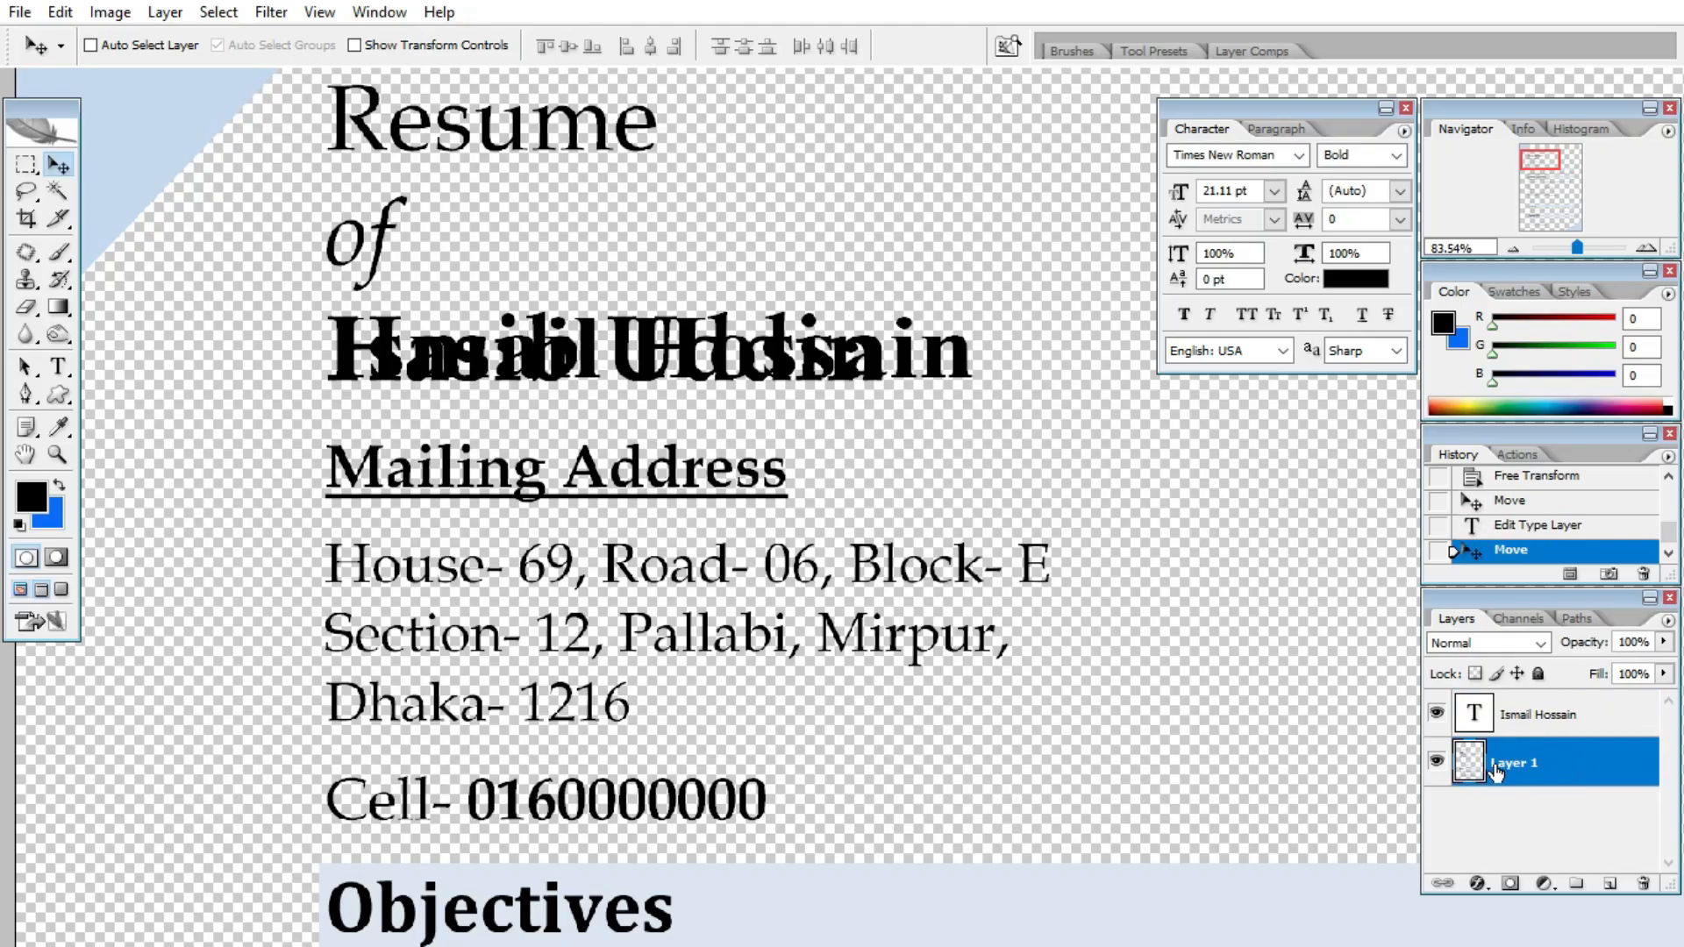
click(1545, 767)
click(26, 174)
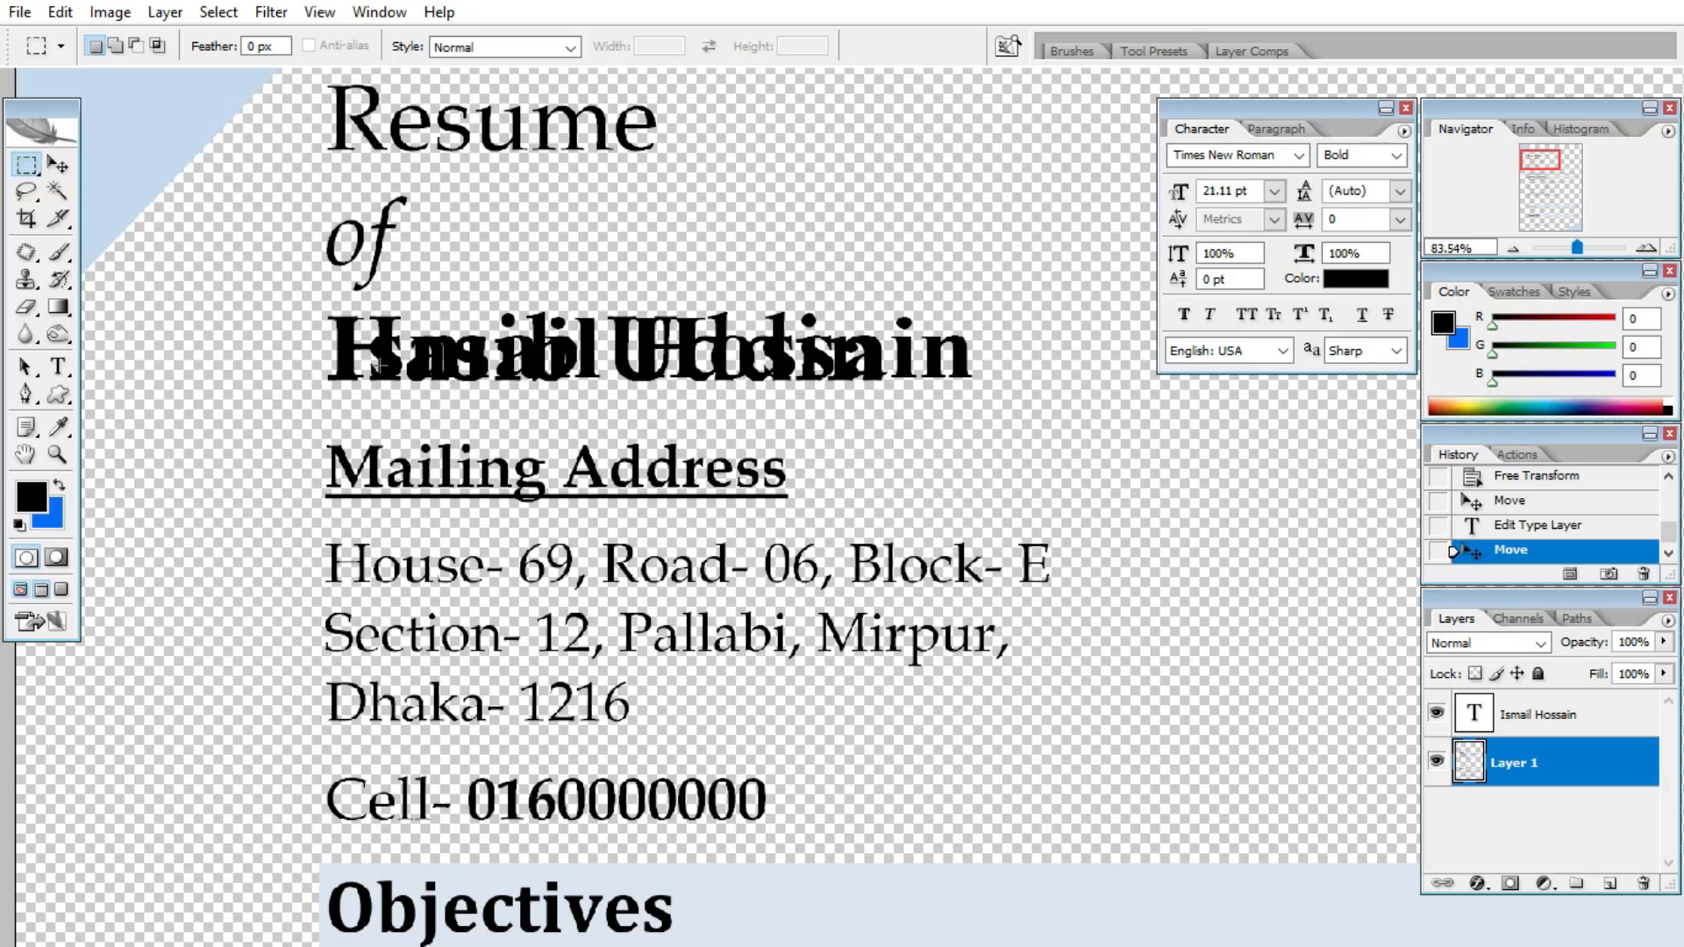
drag(504, 377, 970, 408)
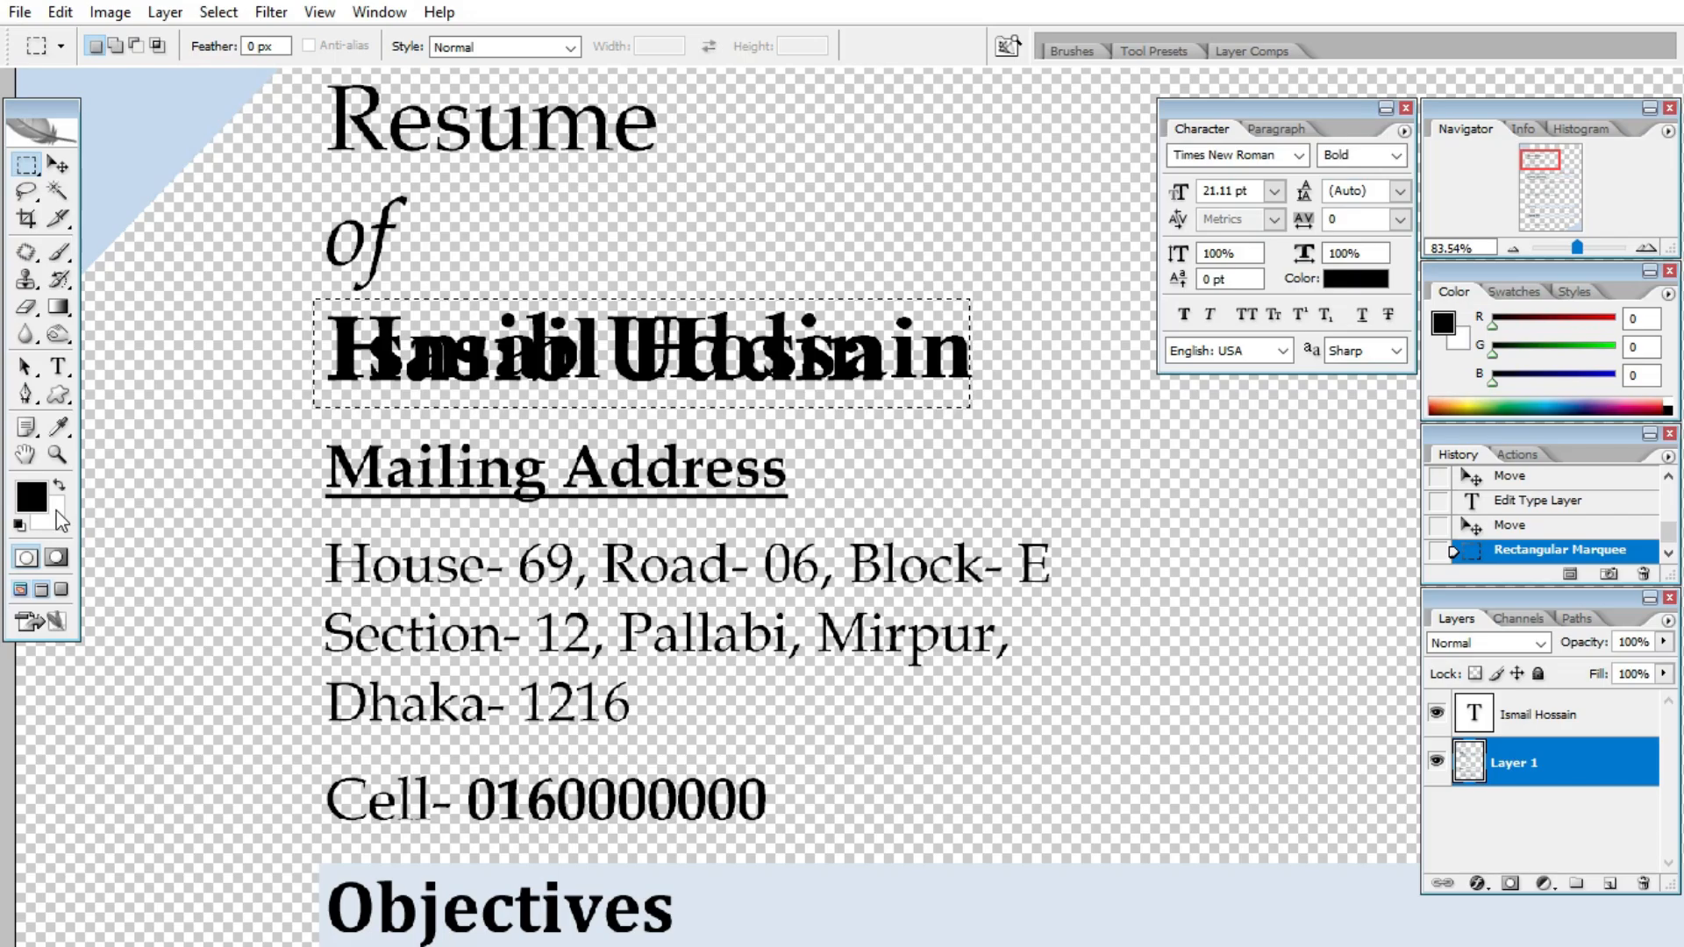
key(Delete)
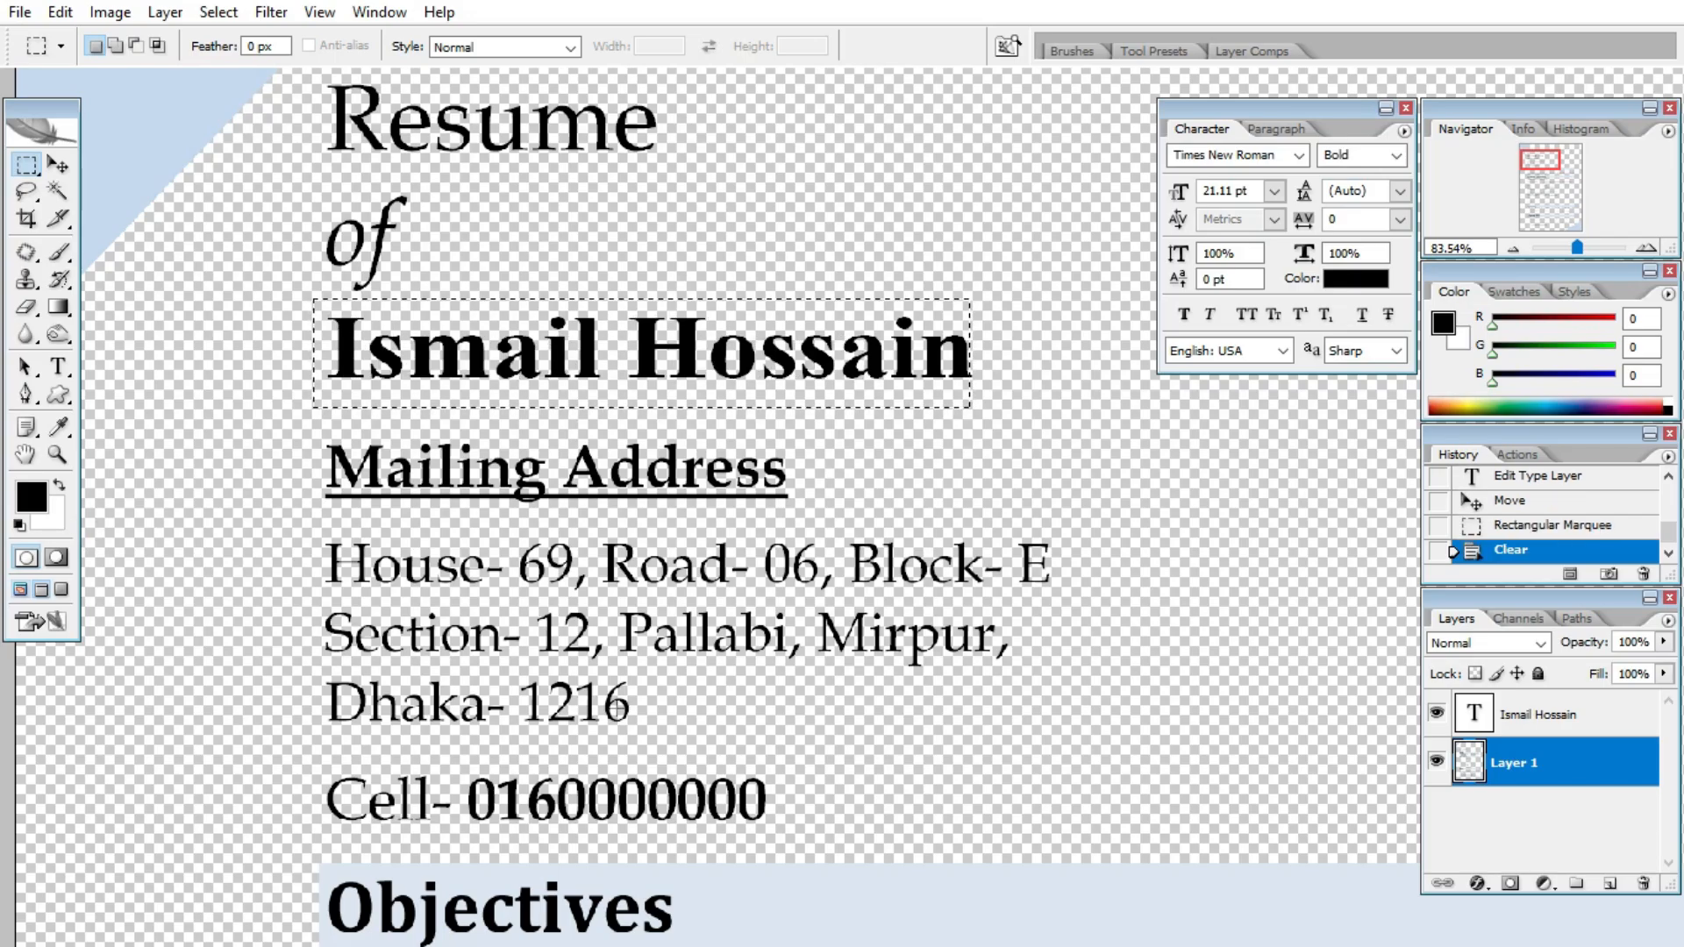
- Deselect, then drag a copy of the name text layer down near the institute lines
key(ctrl+d)
scroll(767, 331, down, 5)
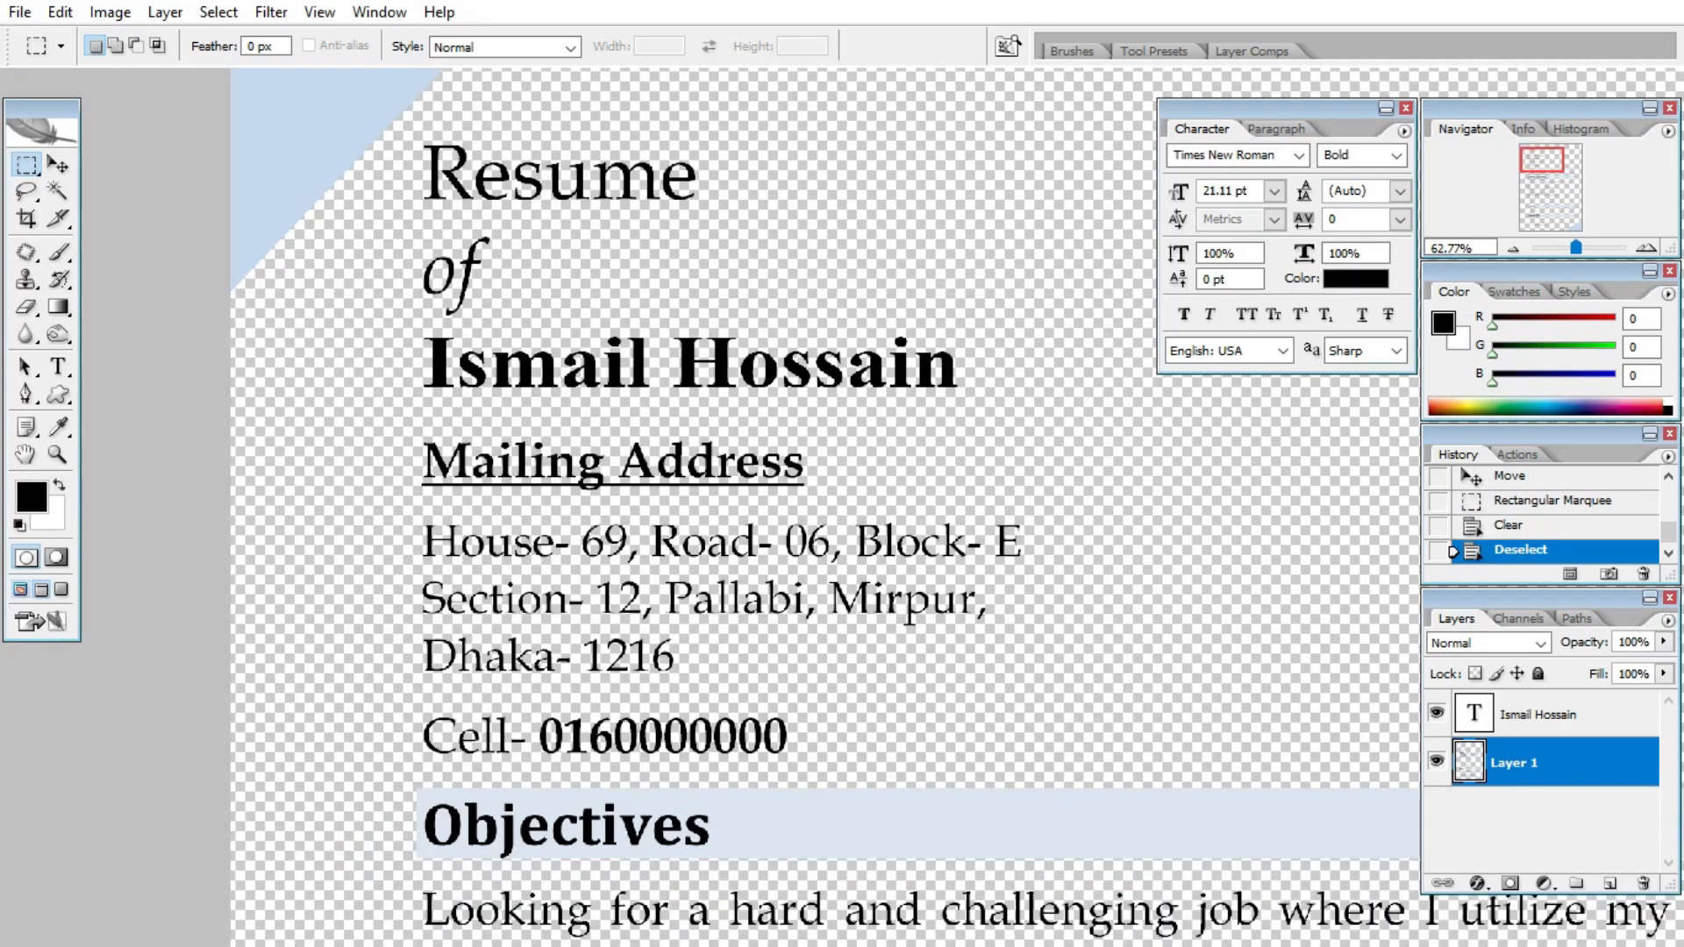
scroll(767, 331, up, 1)
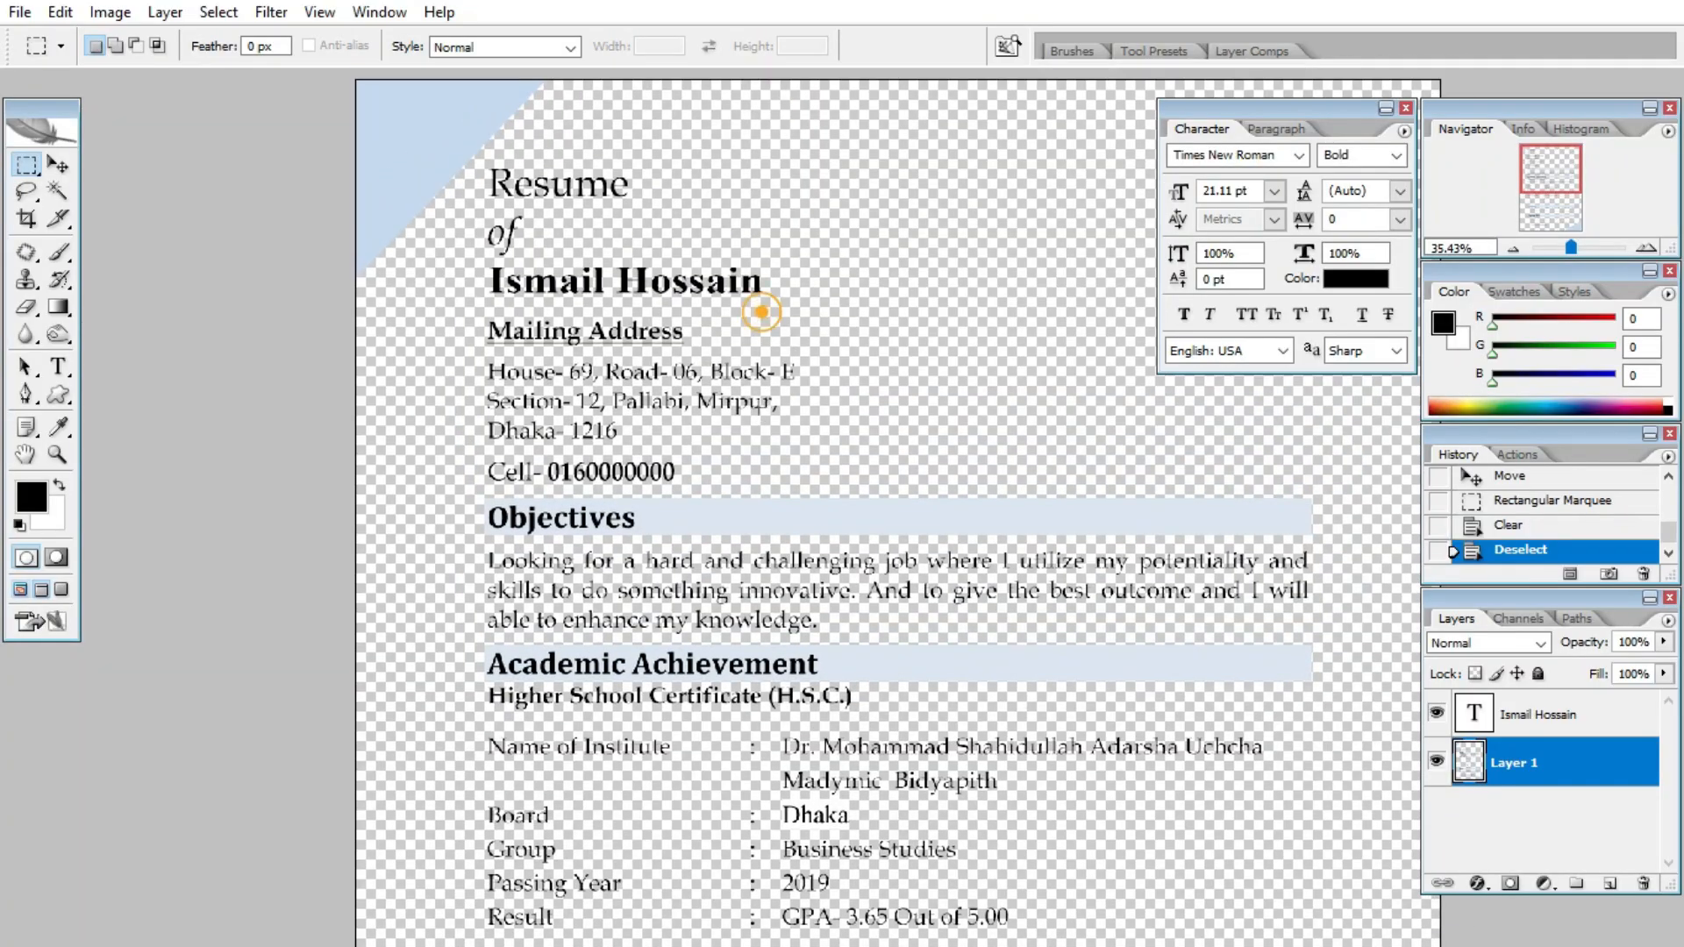
scroll(764, 316, up, 2)
scroll(759, 309, down, 5)
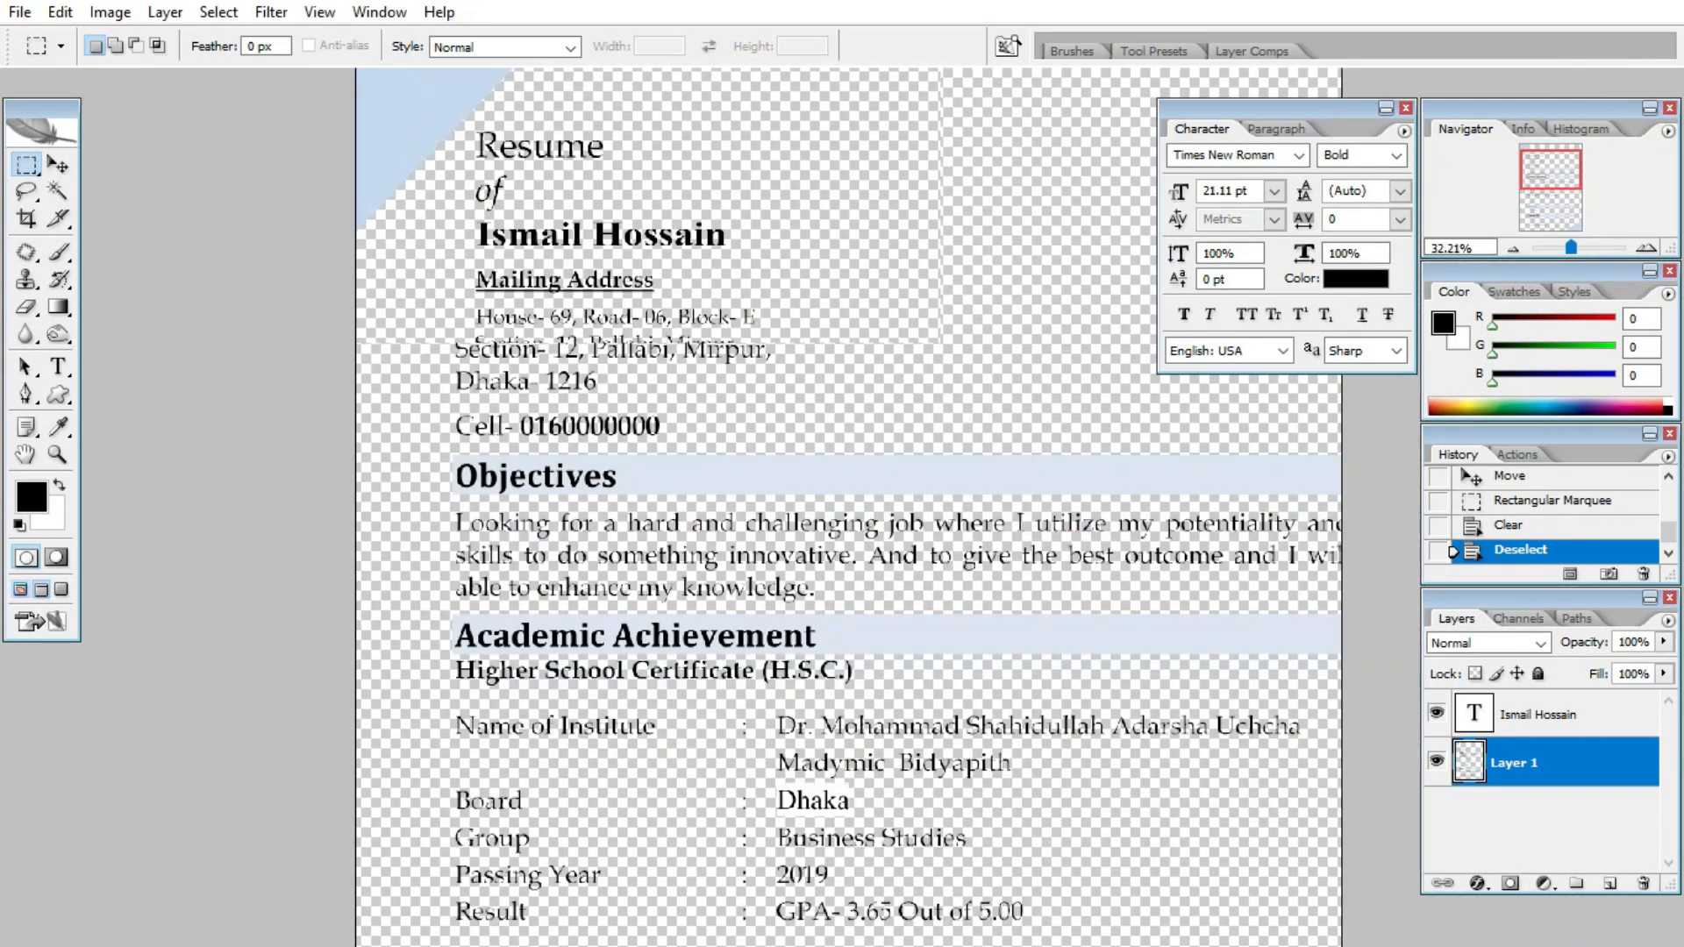
key(v)
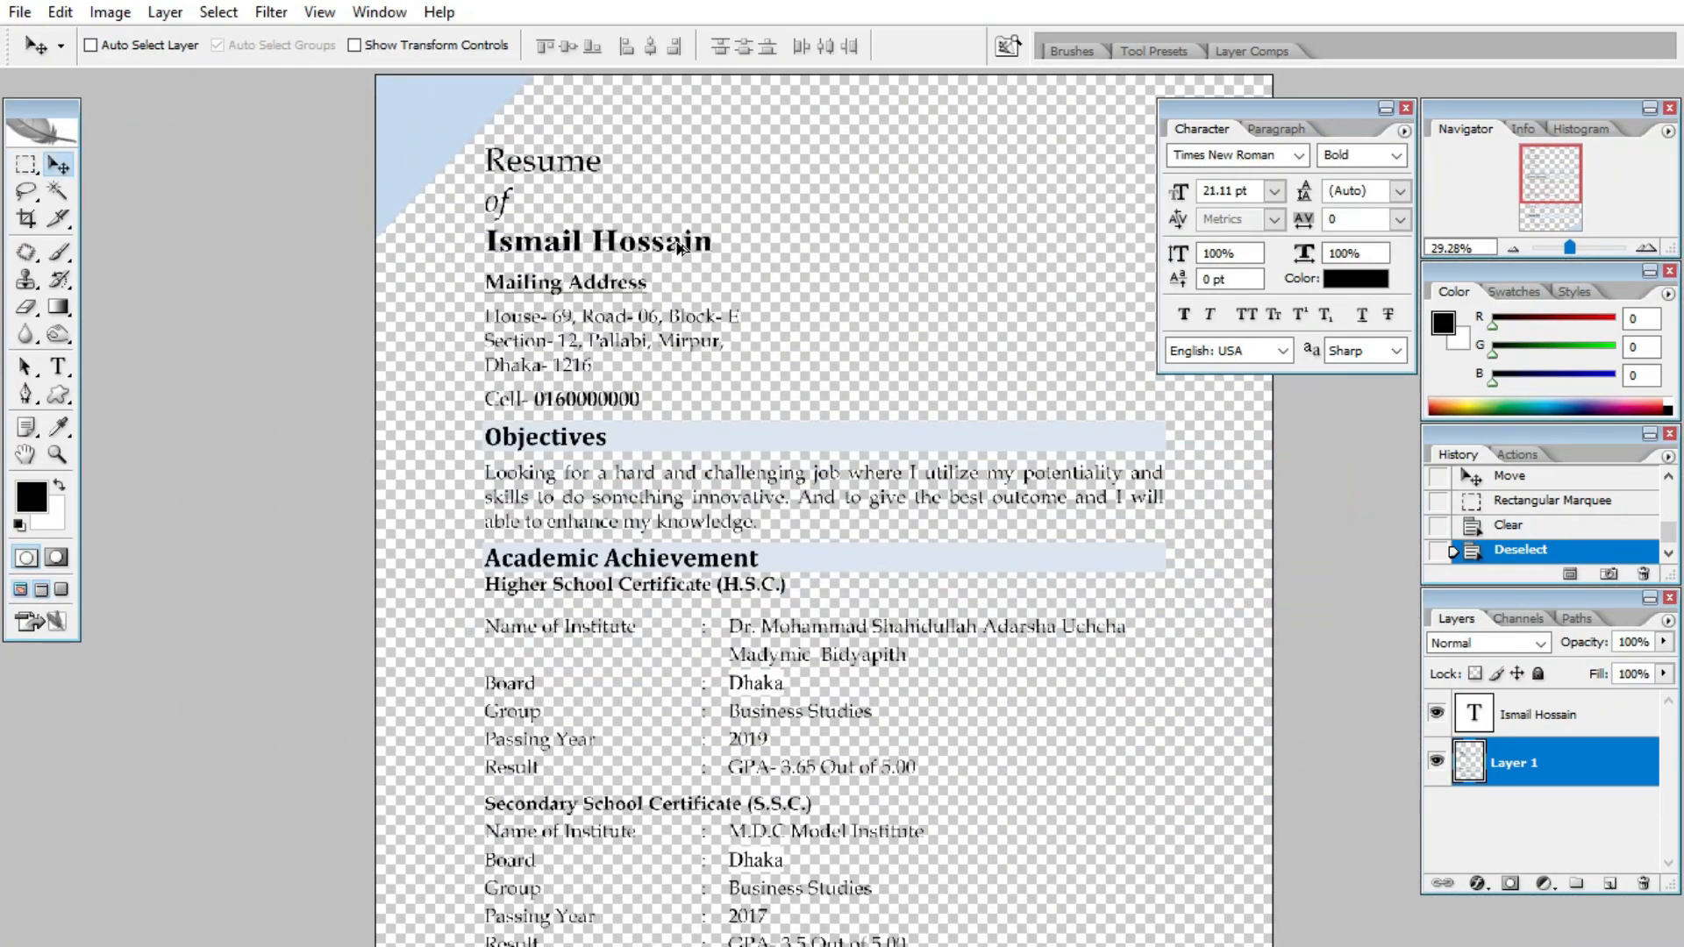
ctrl+alt+drag(680, 249, 1046, 637)
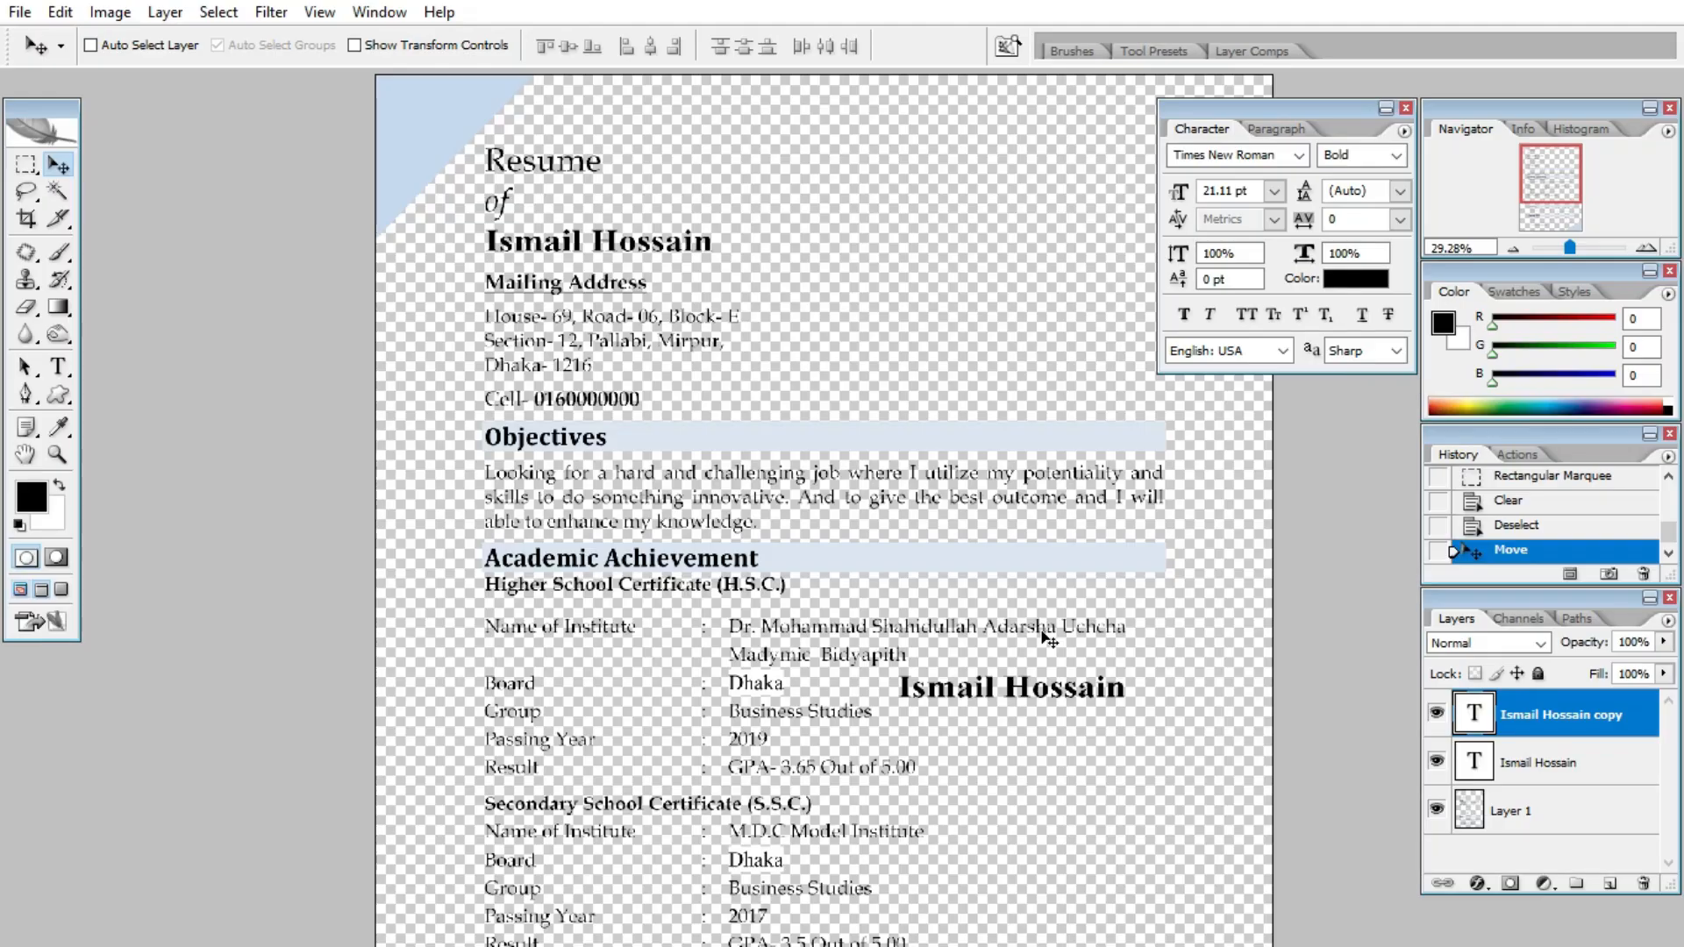
scroll(1045, 638, up, 3)
scroll(922, 736, down, 3)
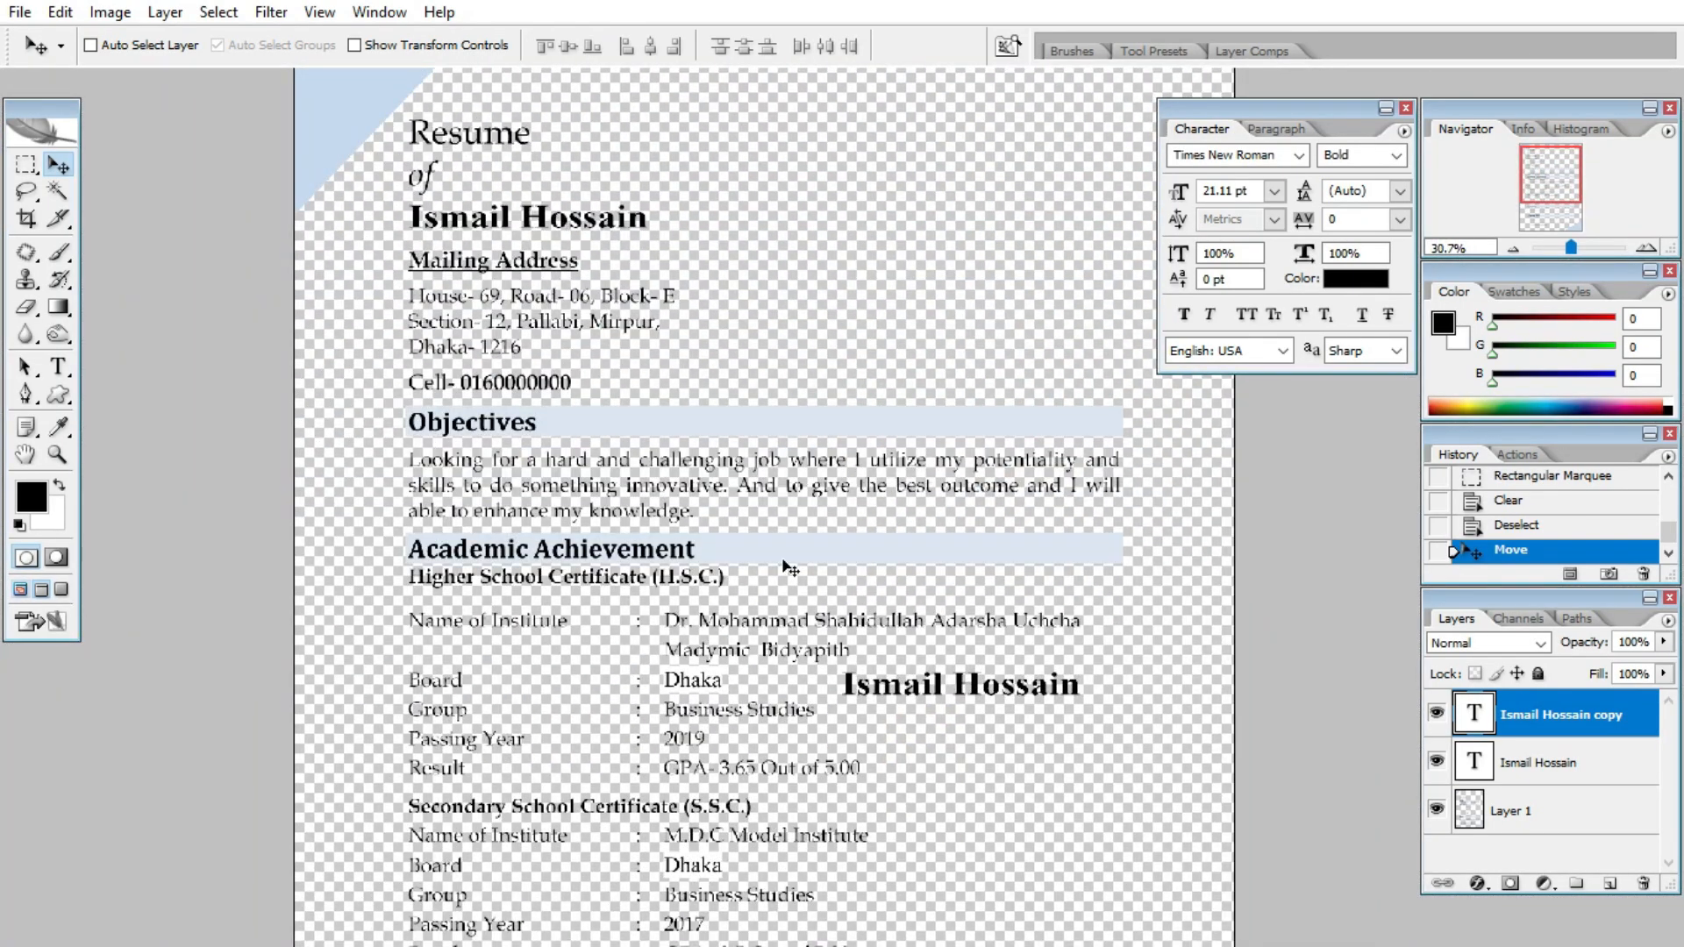
scroll(790, 570, up, 3)
scroll(756, 652, up, 2)
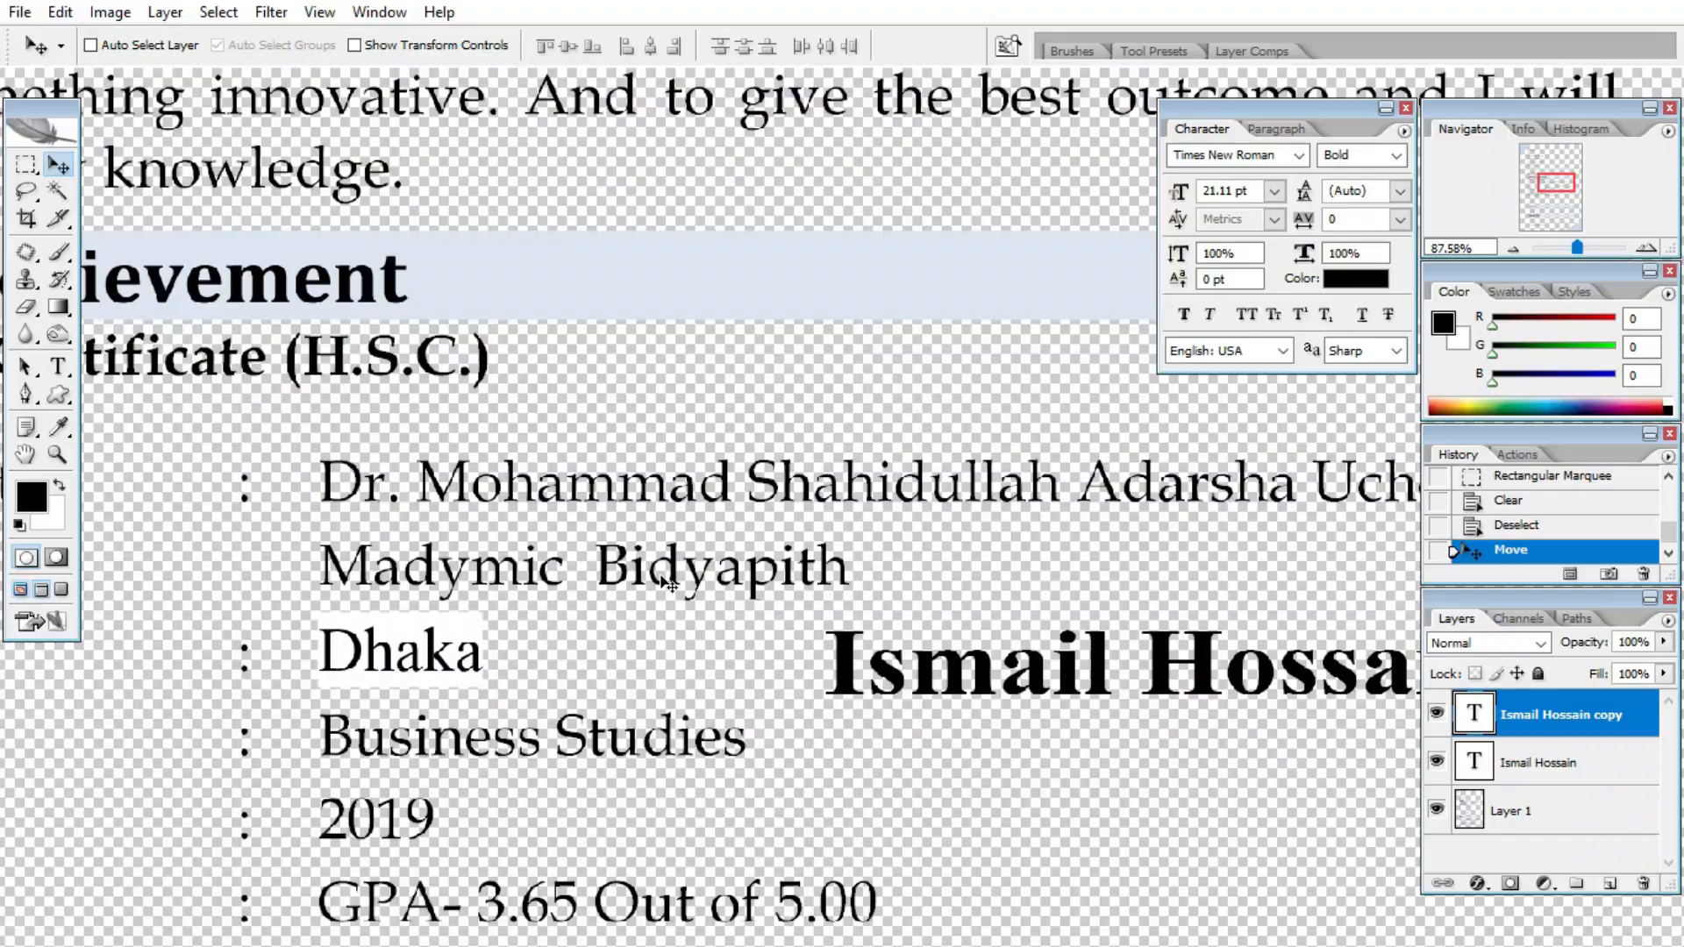
- Replace the copied text with 'D' and switch its font style to Regular
key(t)
click(996, 683)
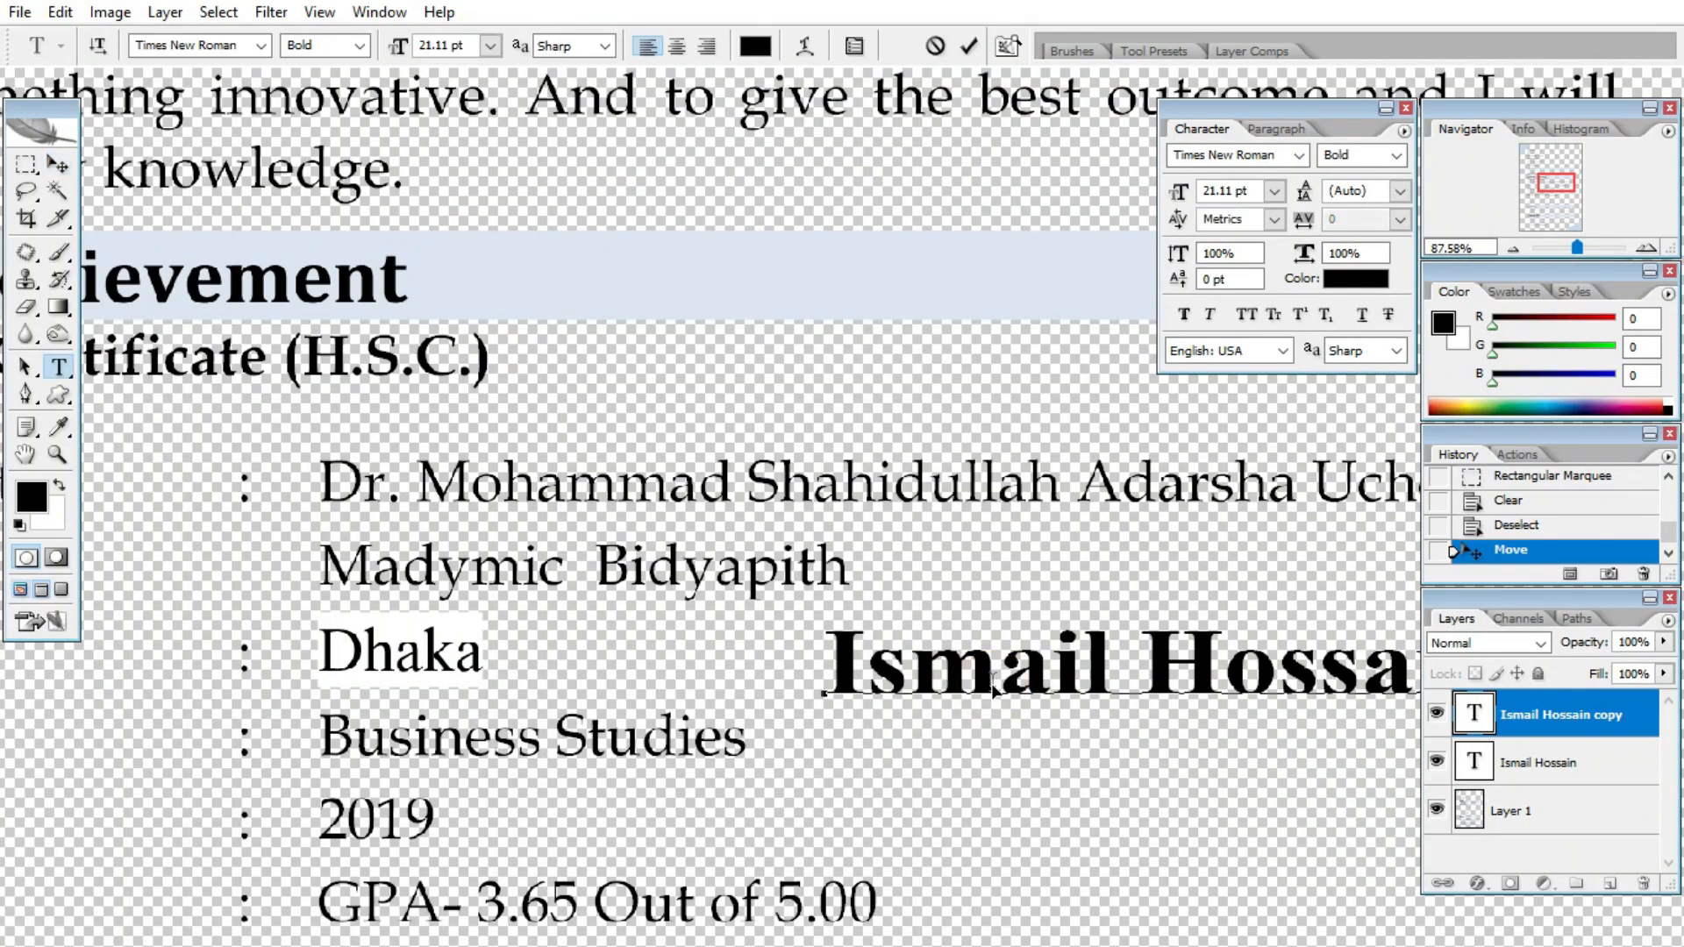
triple_click(993, 680)
text(Dr)
key(ctrl+a)
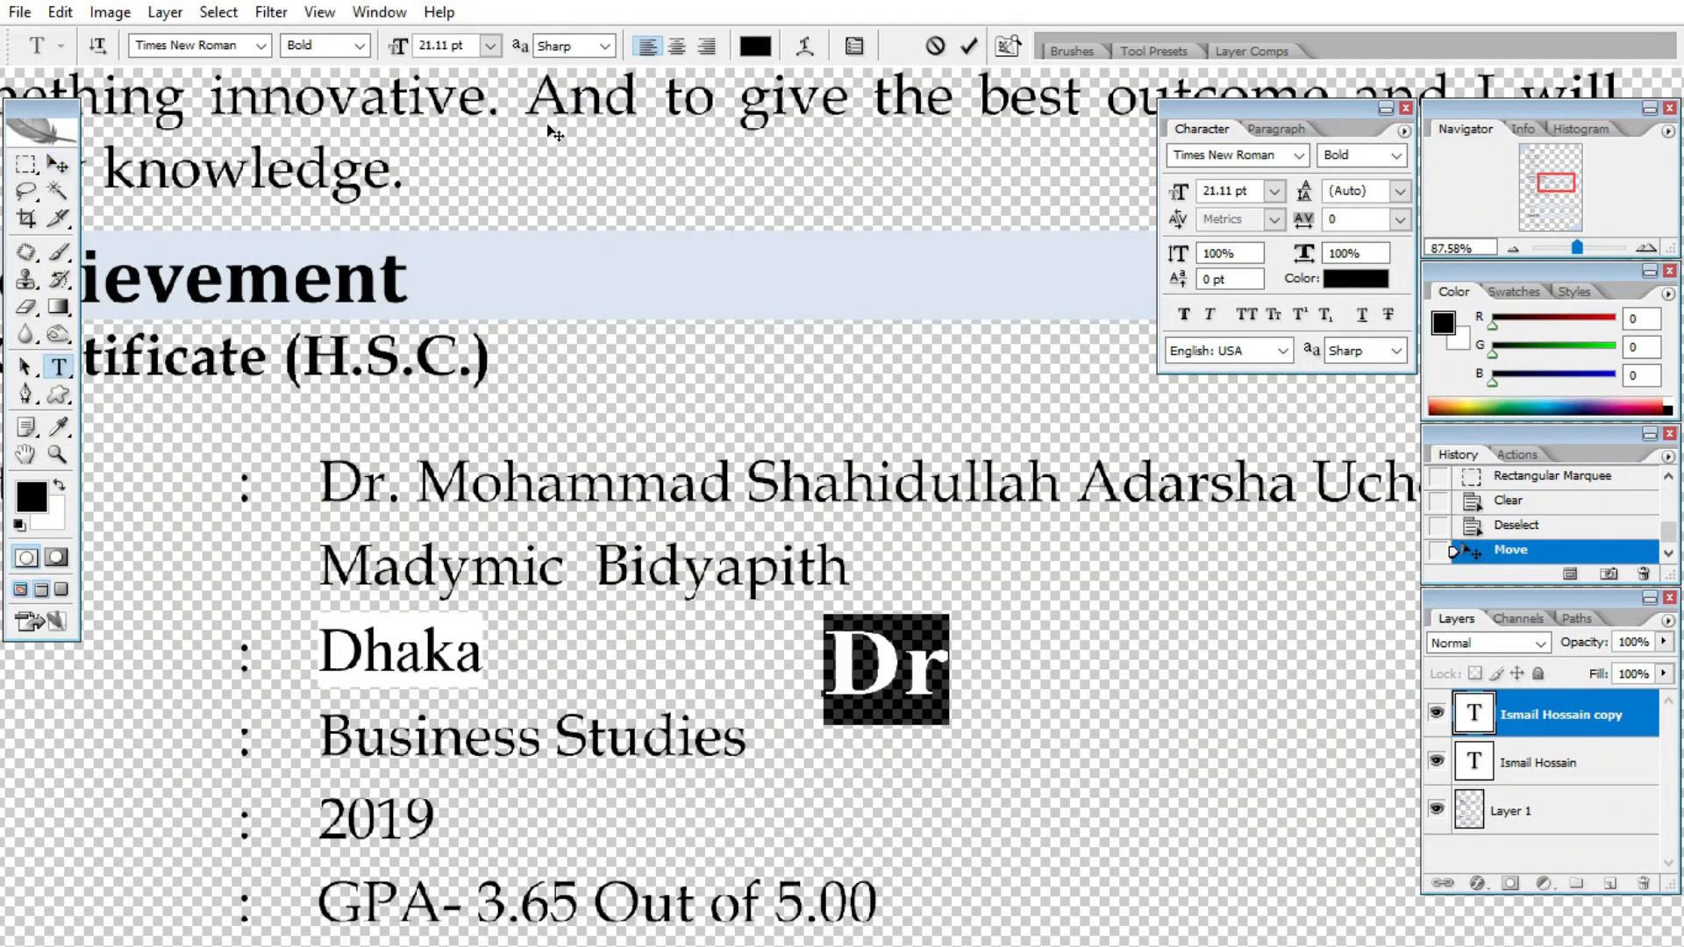
click(359, 45)
click(323, 61)
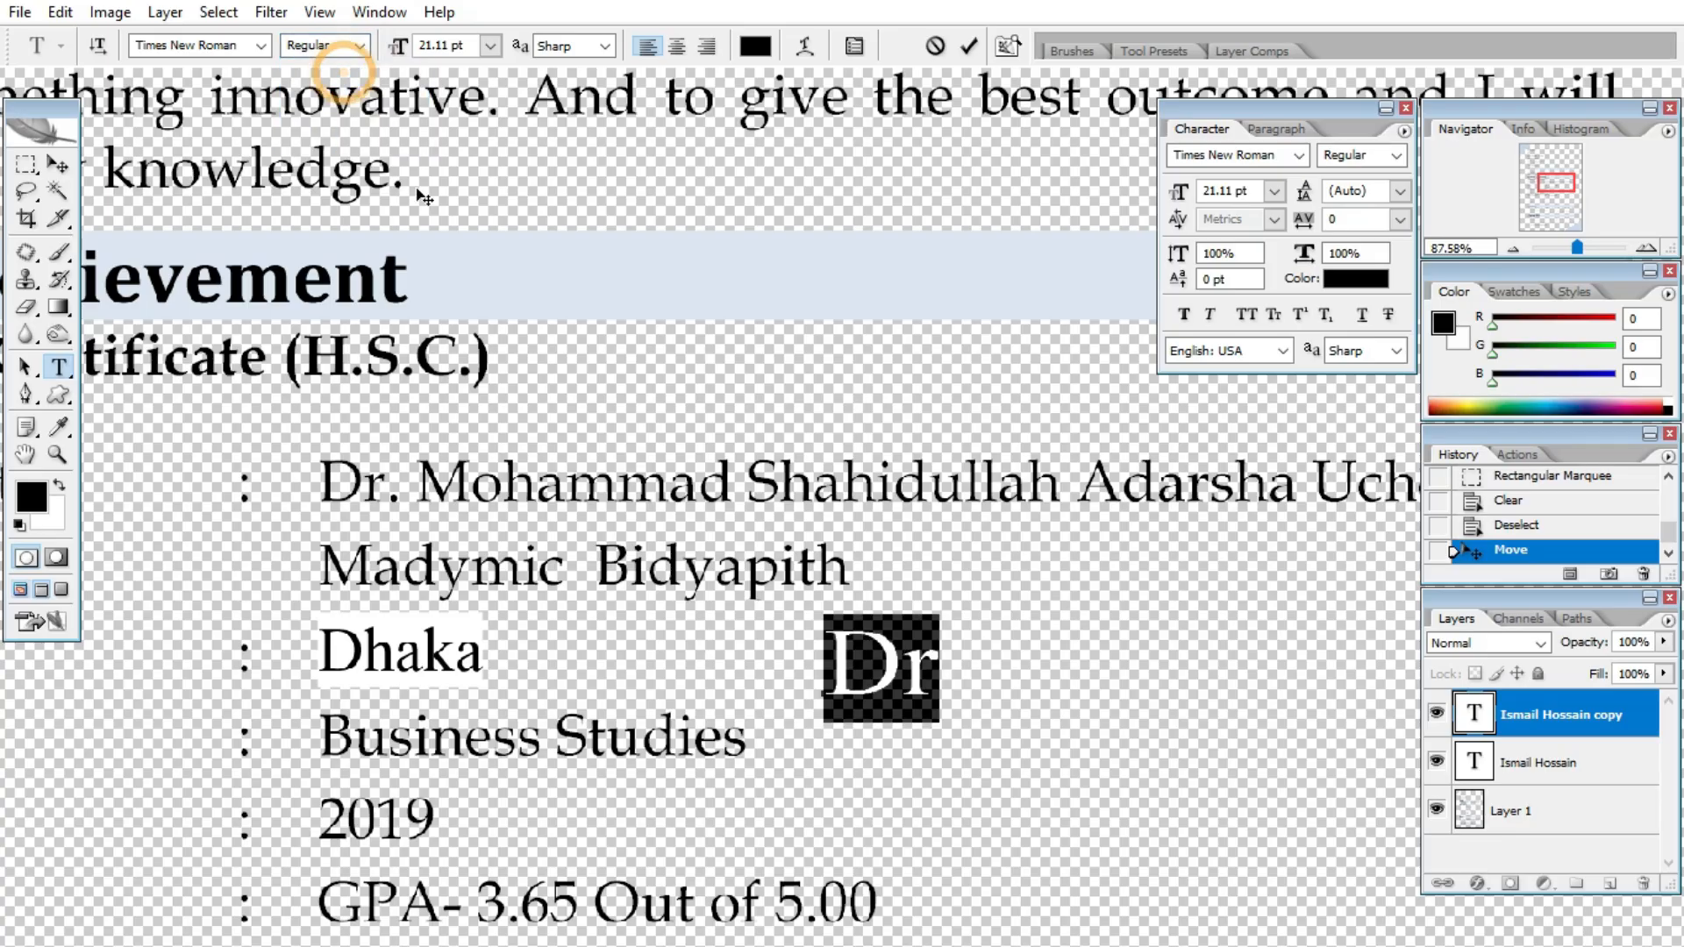
click(58, 166)
- Shrink the copied text to the institute line's size and place it just above that line
scroll(750, 593, up, 3)
drag(847, 732, 175, 509)
key(ctrl+t)
drag(331, 547, 270, 497)
scroll(224, 407, up, 1)
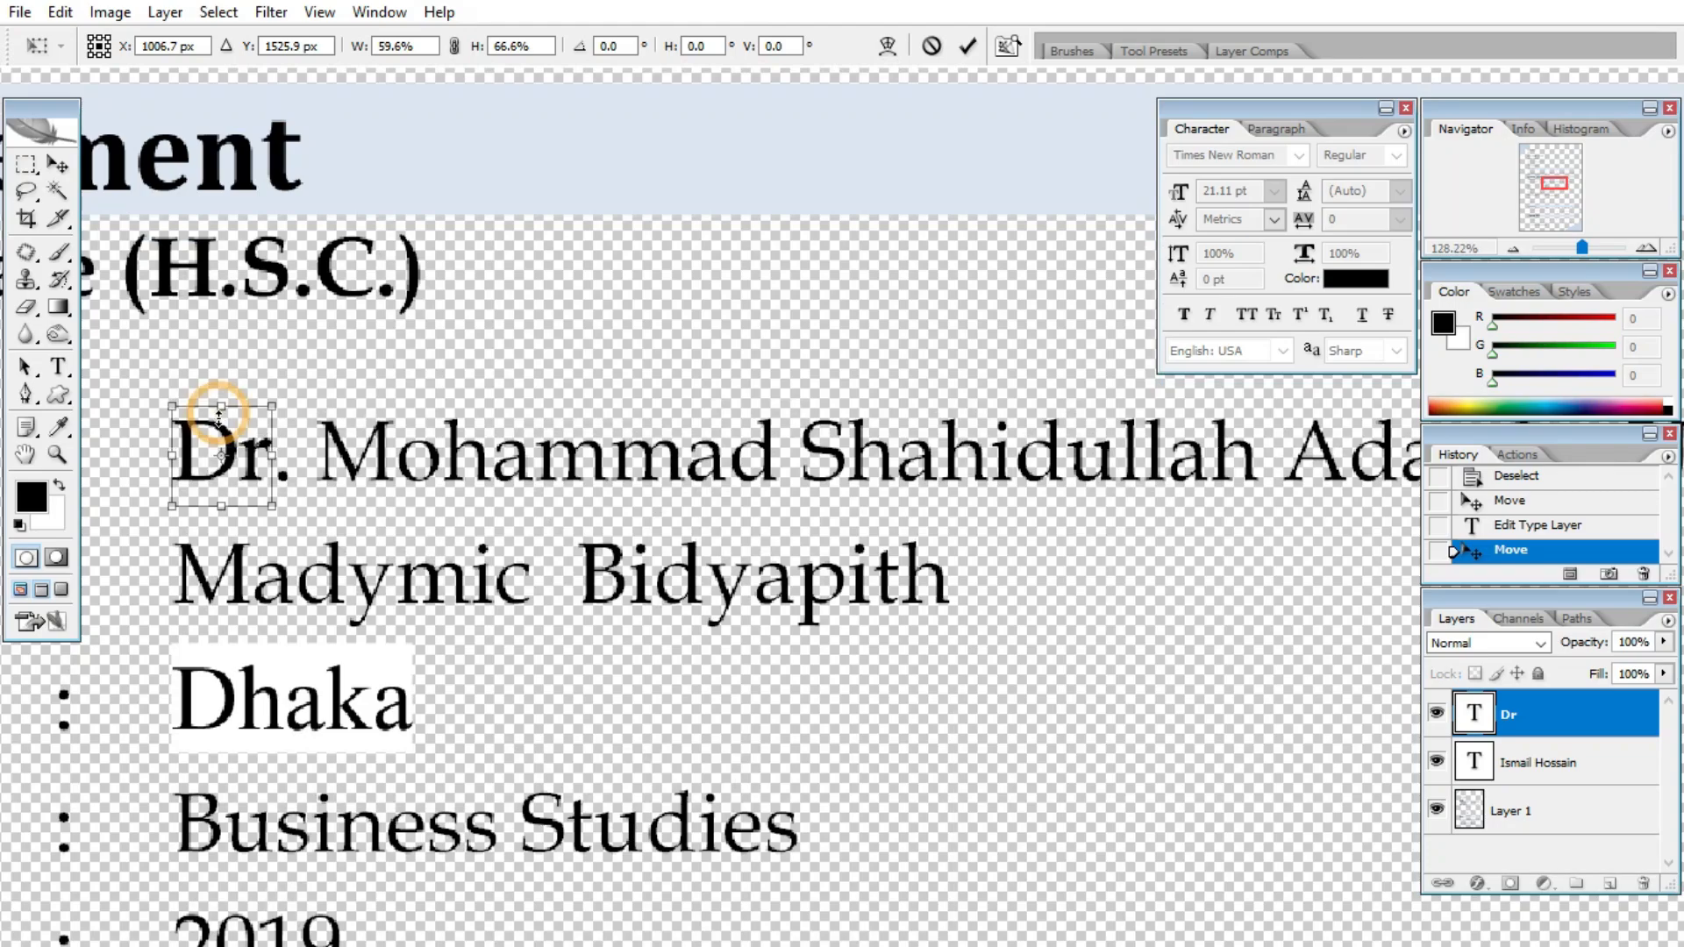
key(Return)
drag(231, 478, 309, 405)
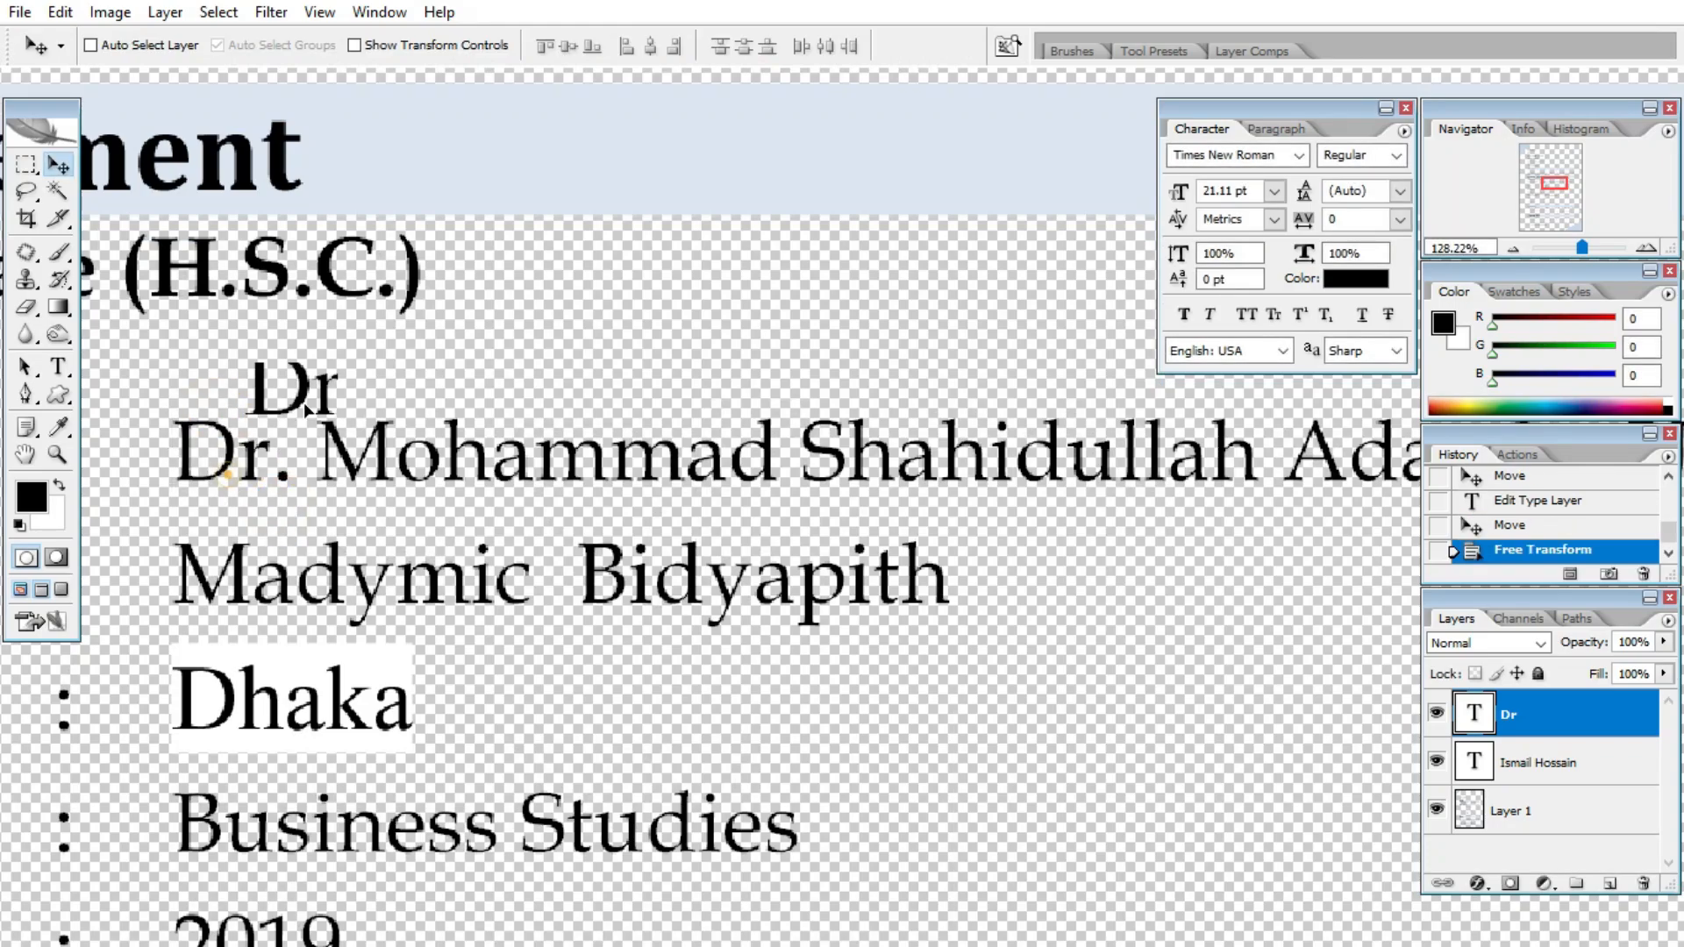
- Change the text to 'Kalshi Islamia High School' and commit it
double_click(309, 406)
click(309, 405)
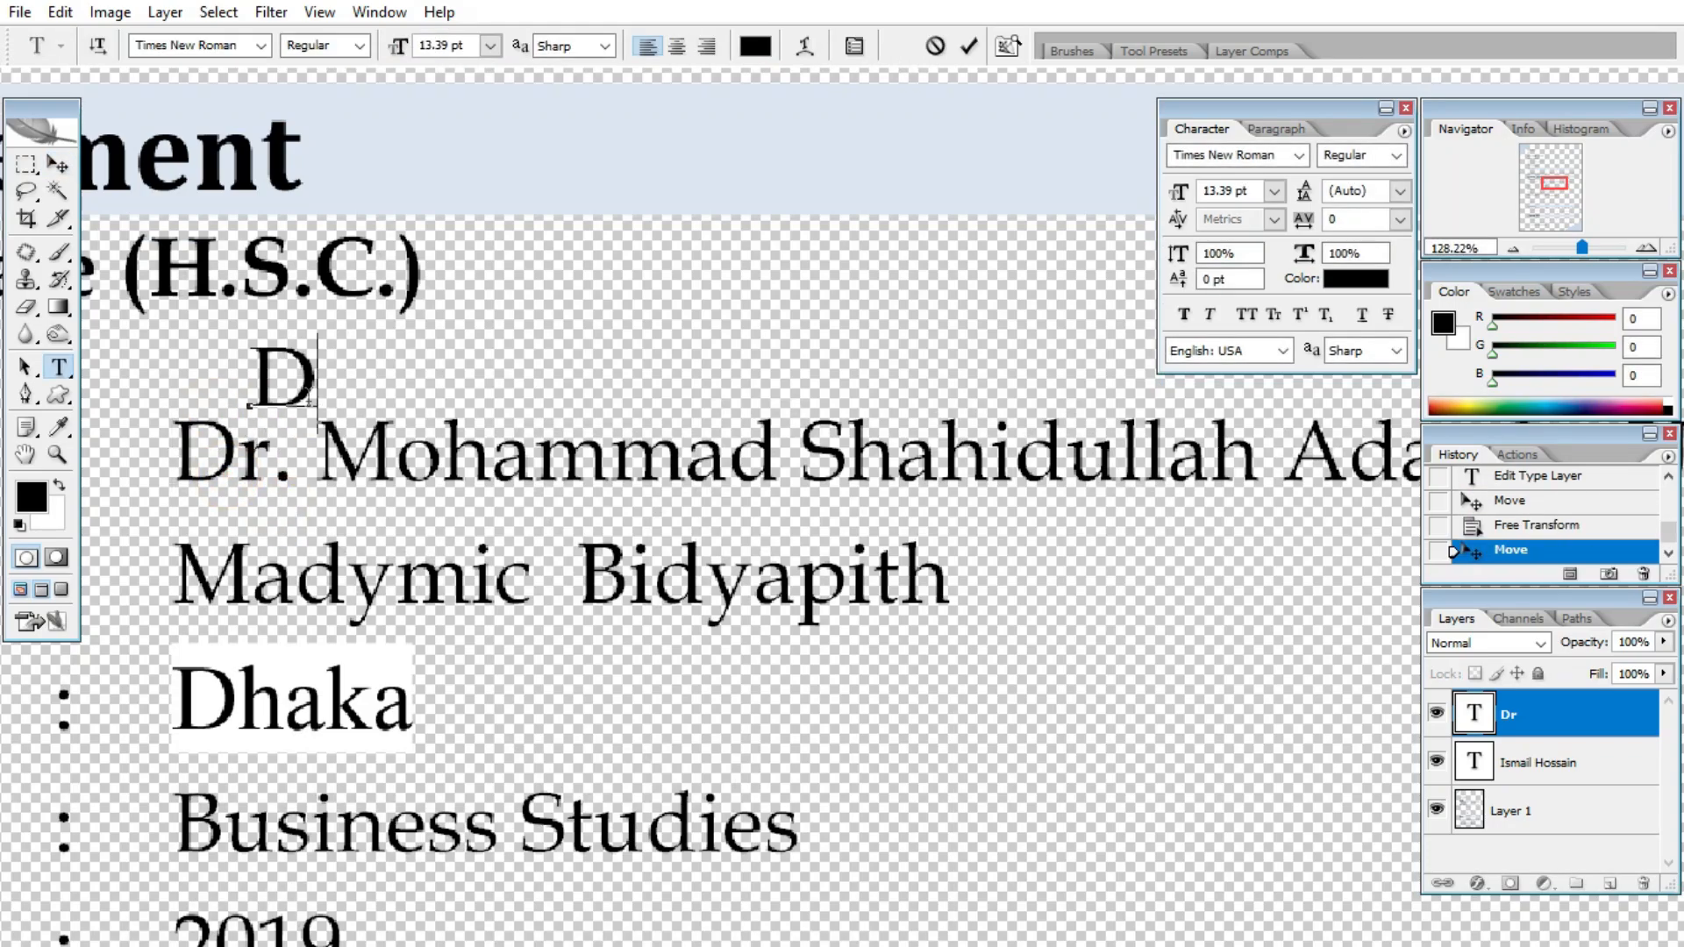
key(BackSpace)
text(Klash)
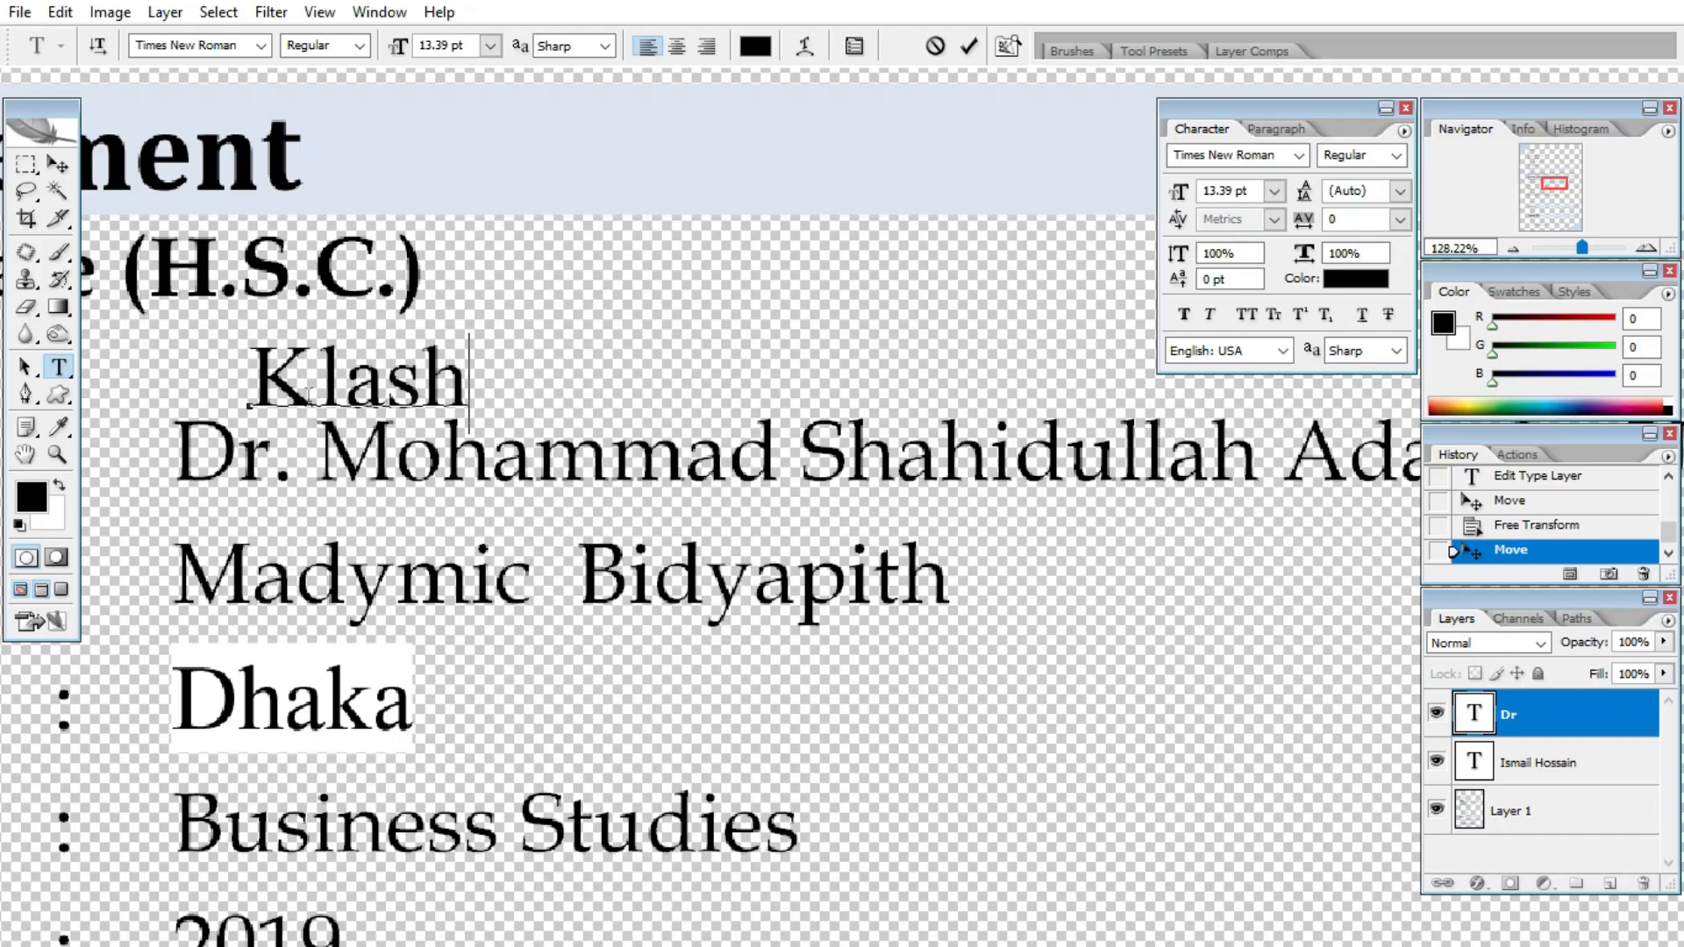
key(BackSpace)
key(BackSpace)
key(BackSpace)
key(BackSpace)
text(alshi Isla)
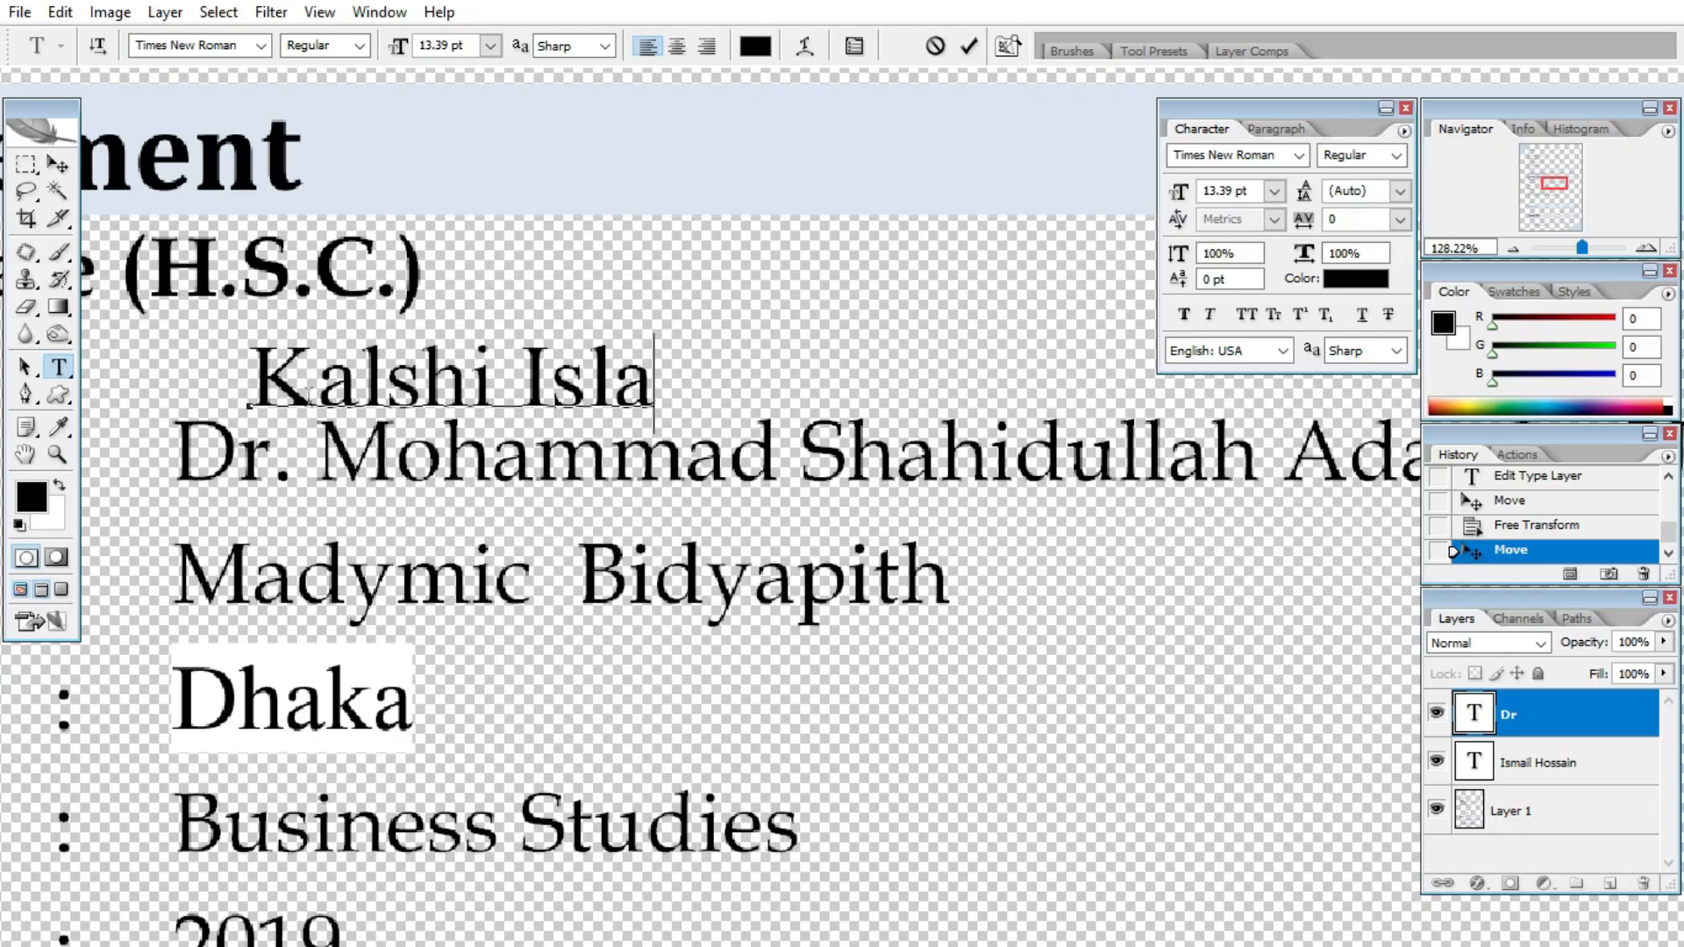
text(mia High School)
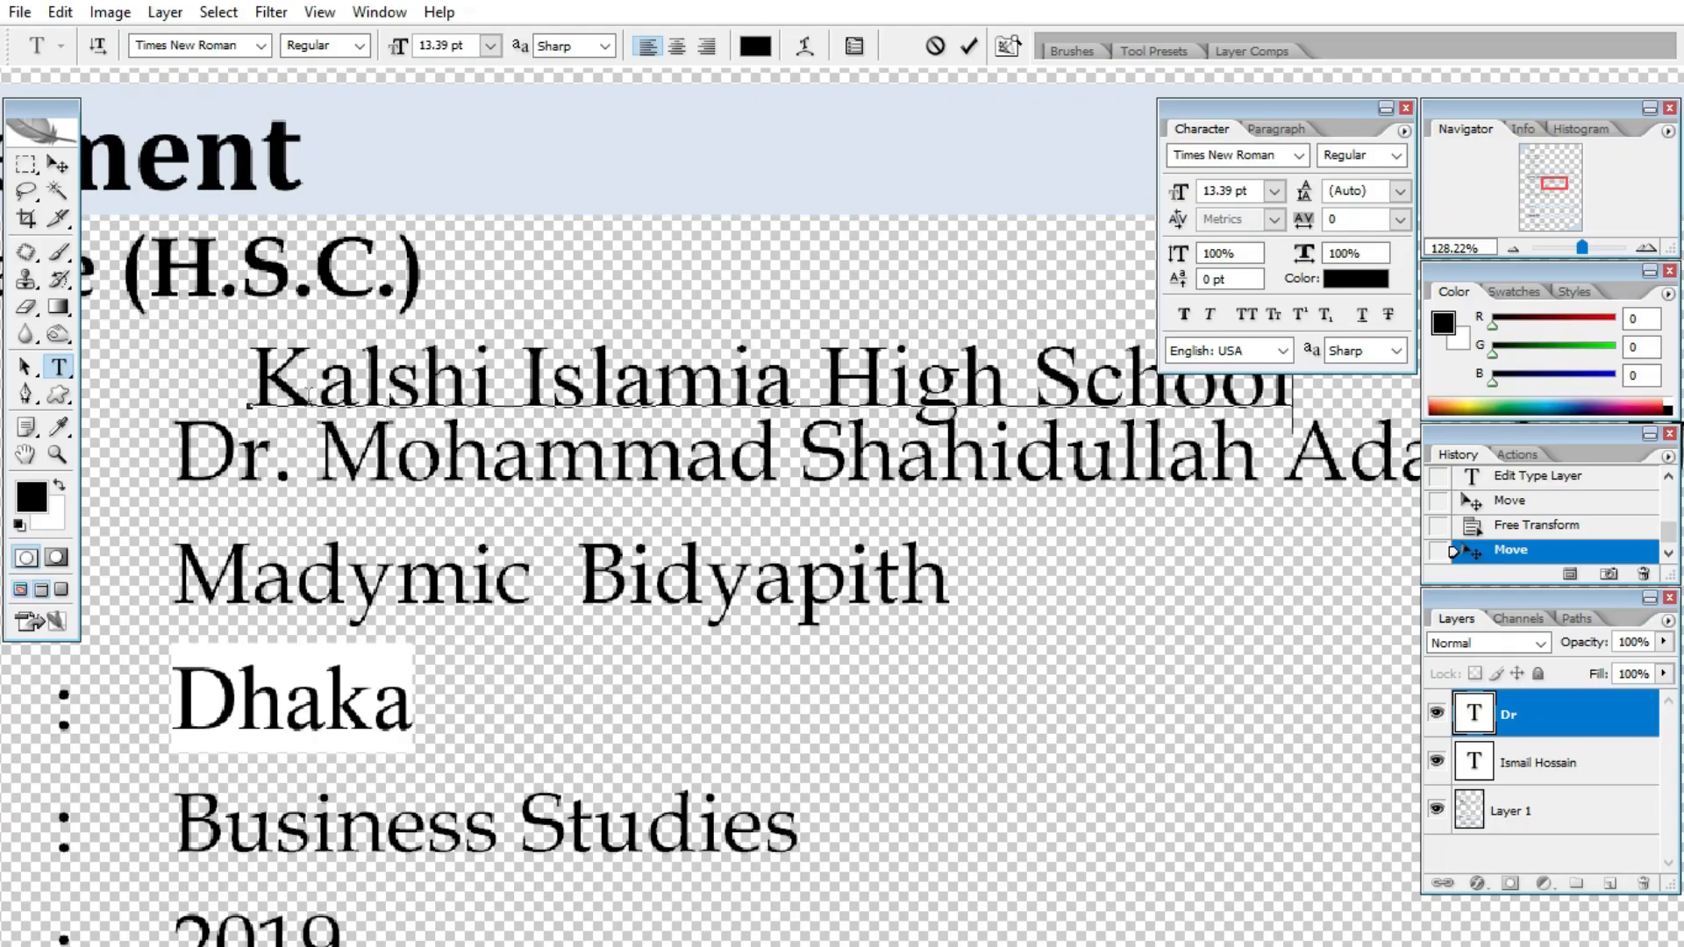
click(58, 168)
scroll(324, 325, down, 2)
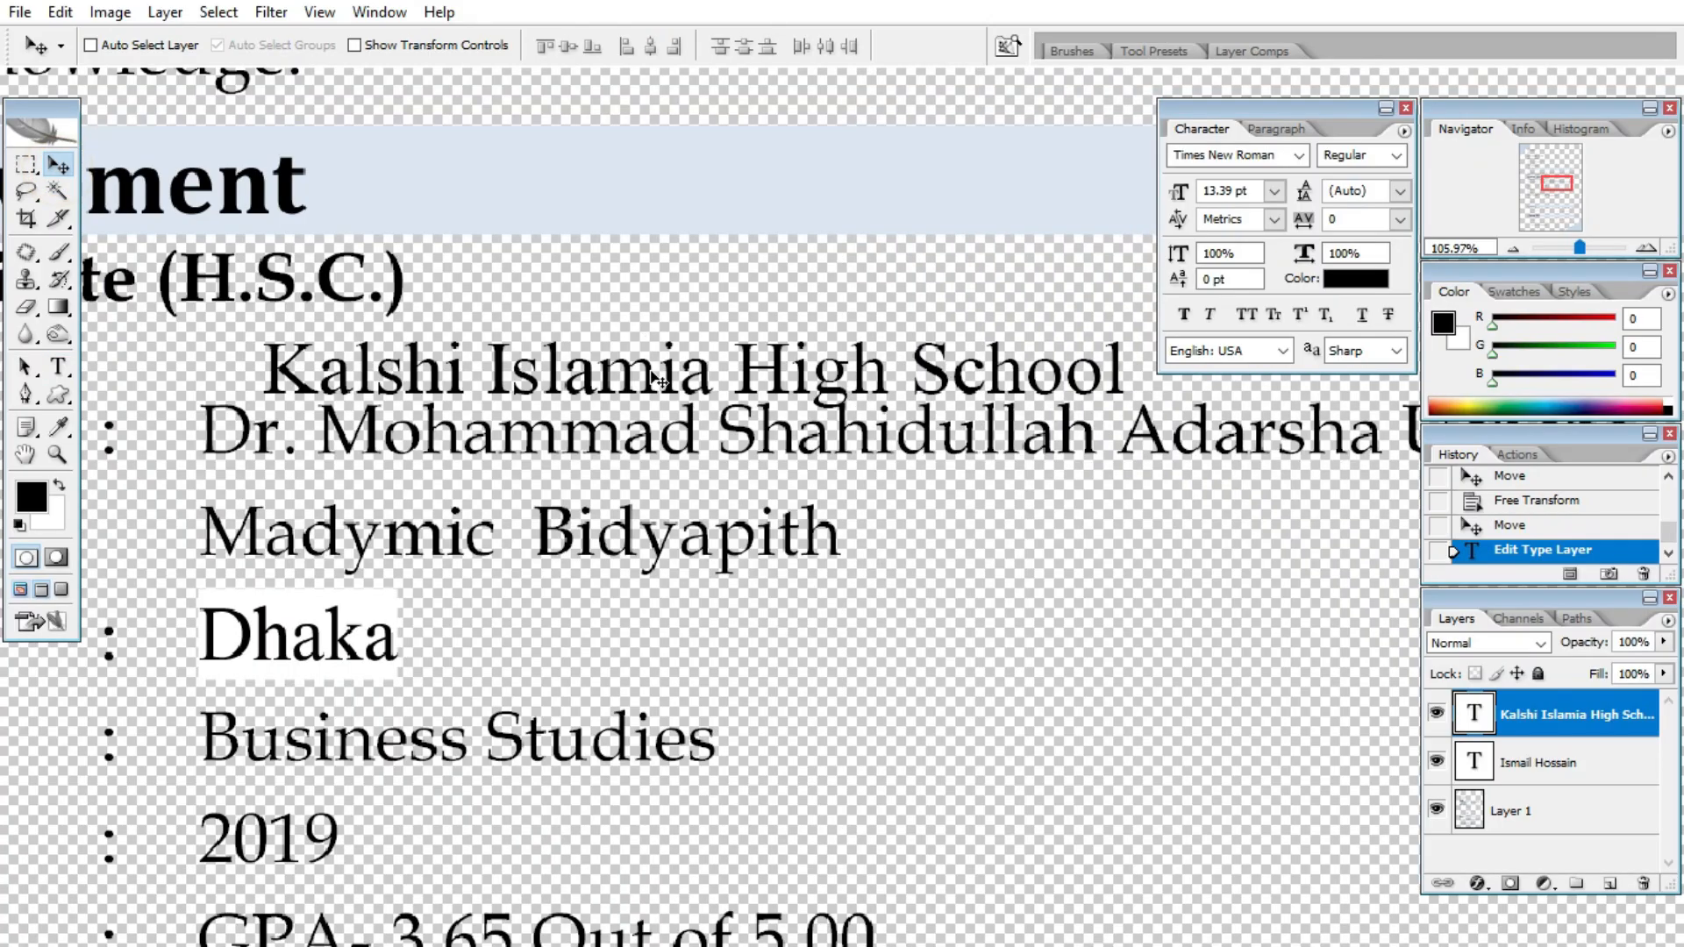
- Move the school name over the old line, then erase the old institute text on Layer 1
drag(647, 368, 586, 428)
click(1531, 824)
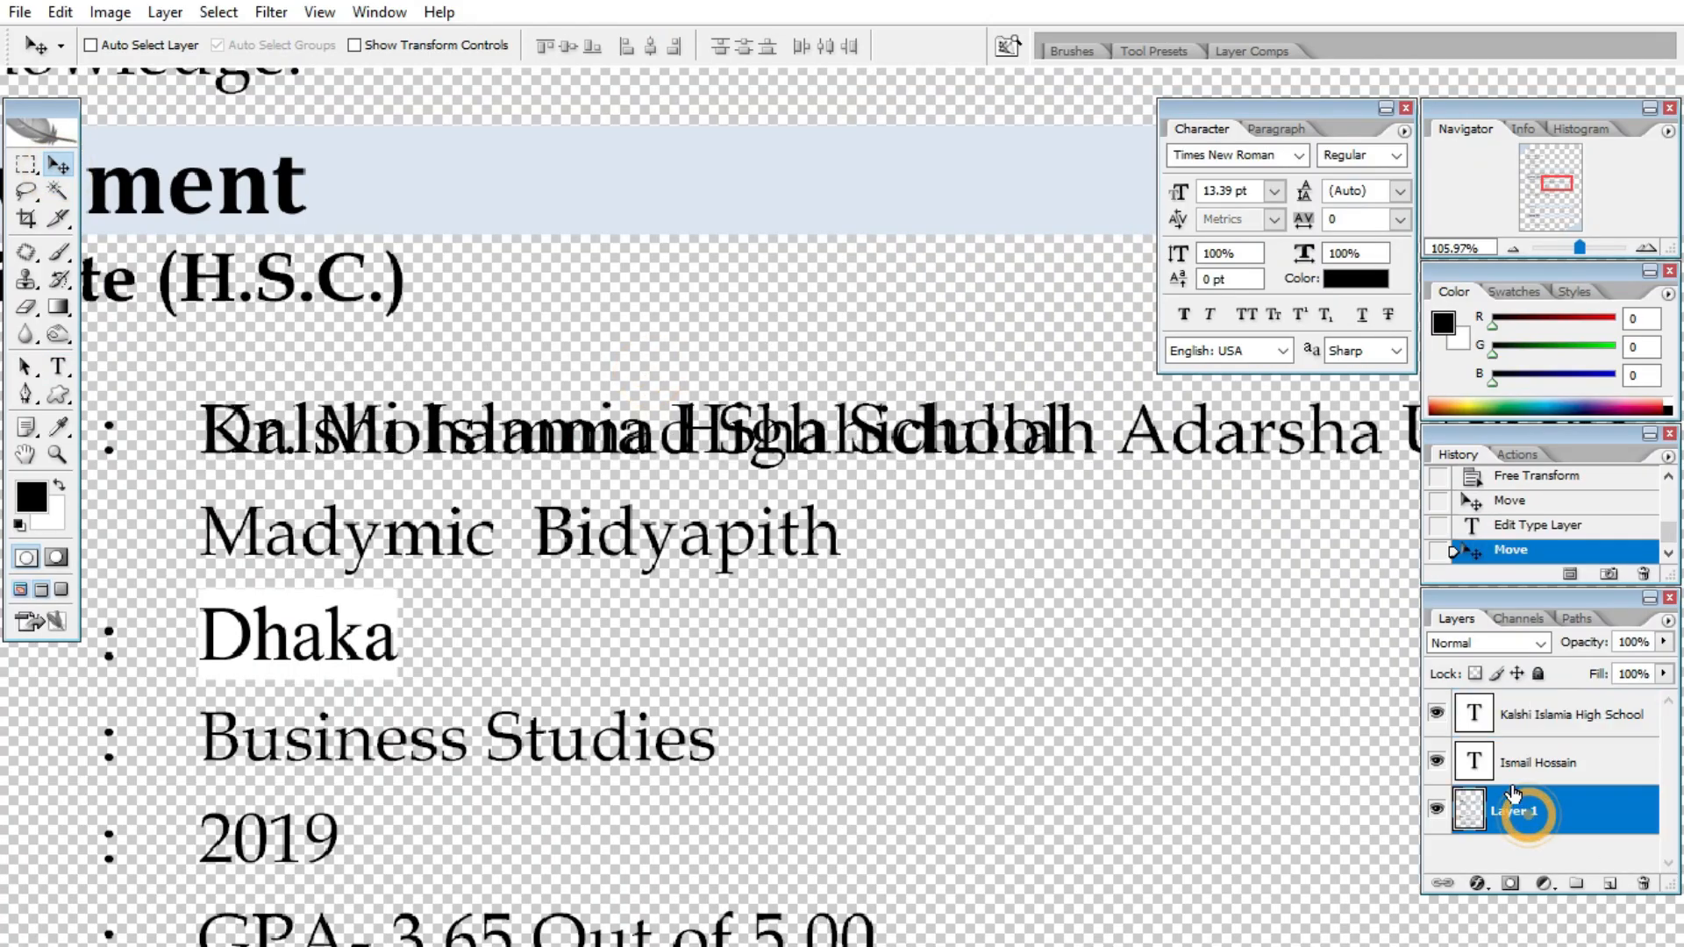
scroll(139, 332, down, 1)
click(25, 164)
scroll(377, 421, down, 2)
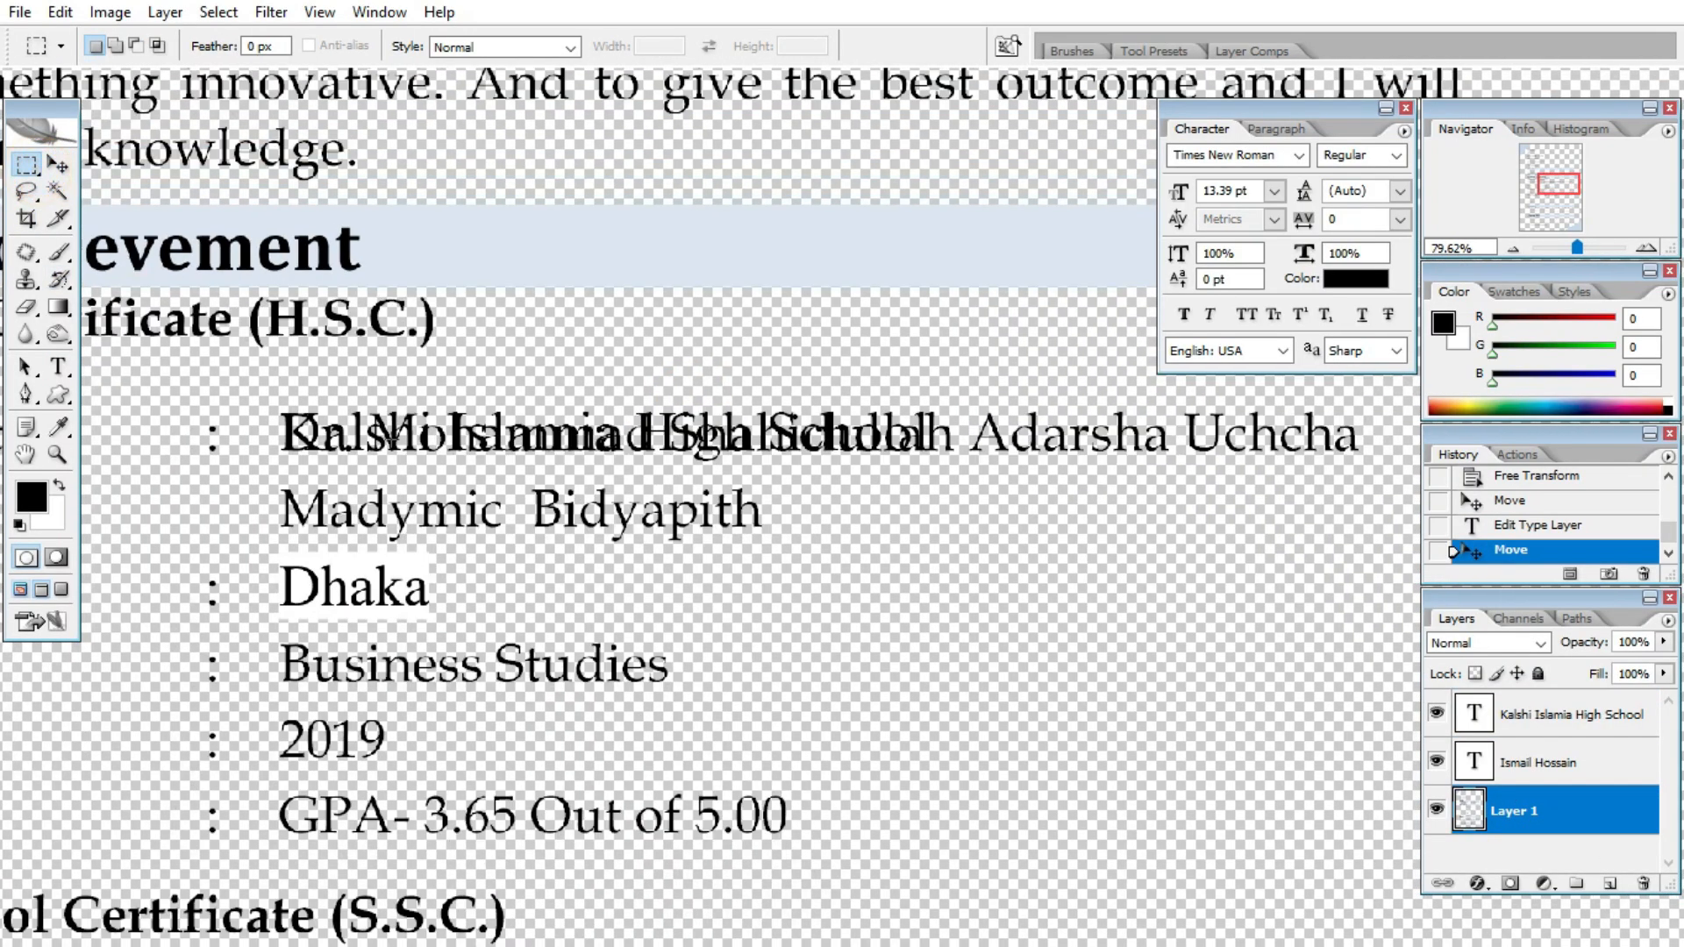
drag(266, 392, 1392, 471)
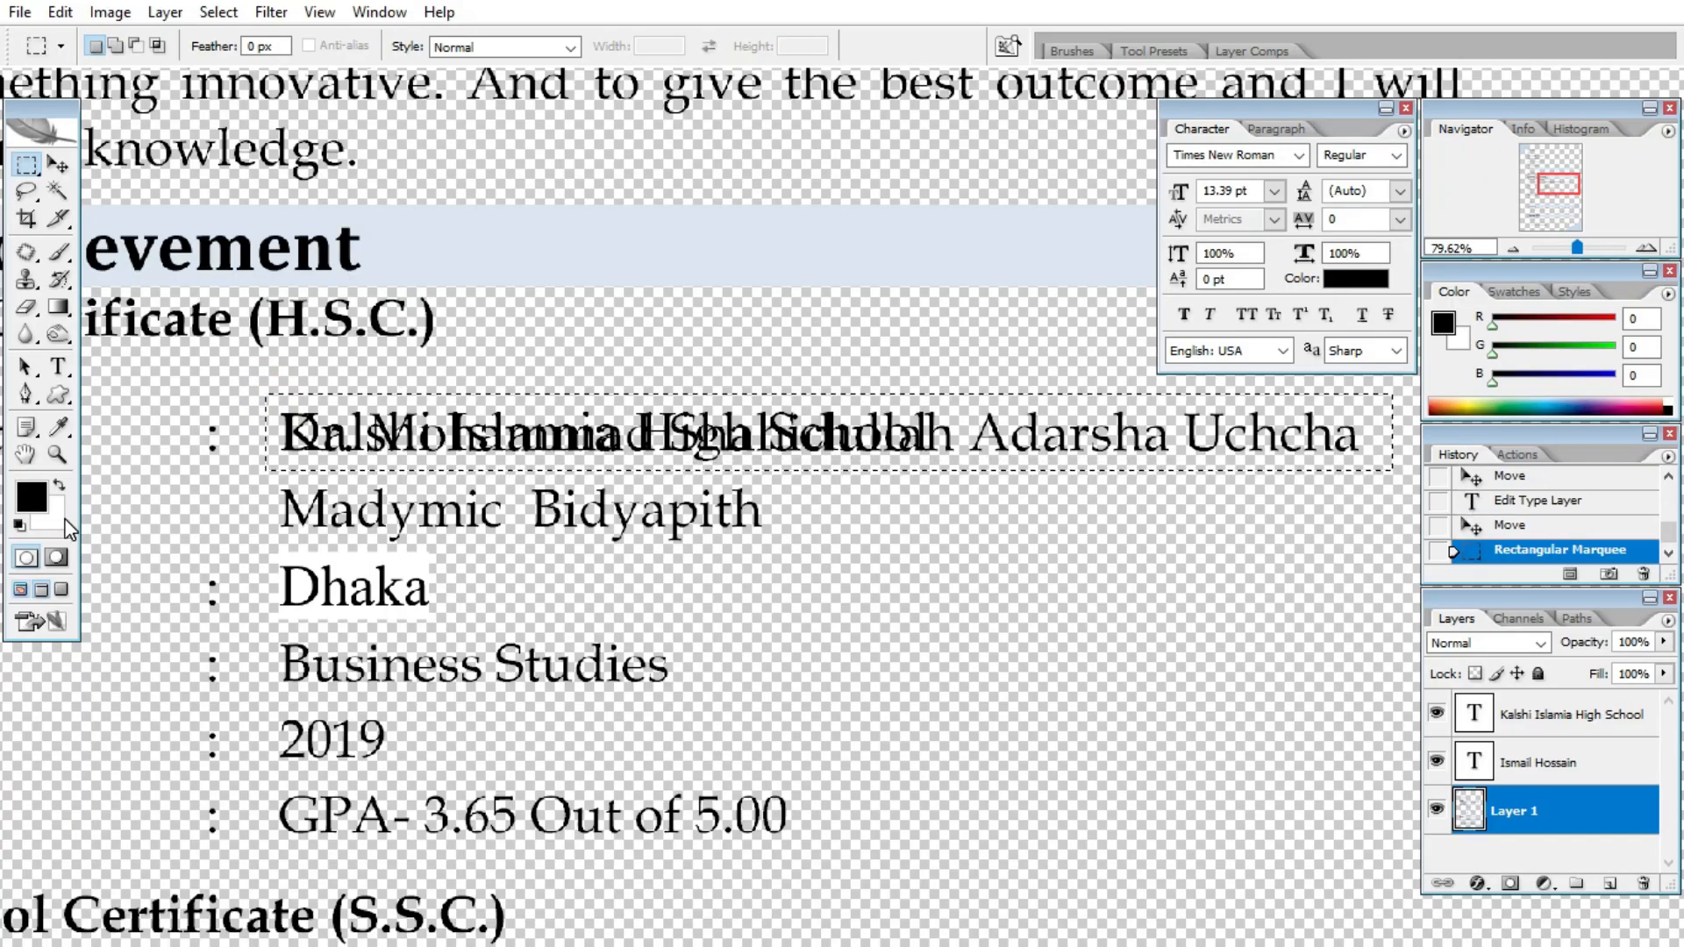
key(Delete)
key(ctrl+d)
- Copy the school text layer onto the Passing Year row and retype it as 2022
key(v)
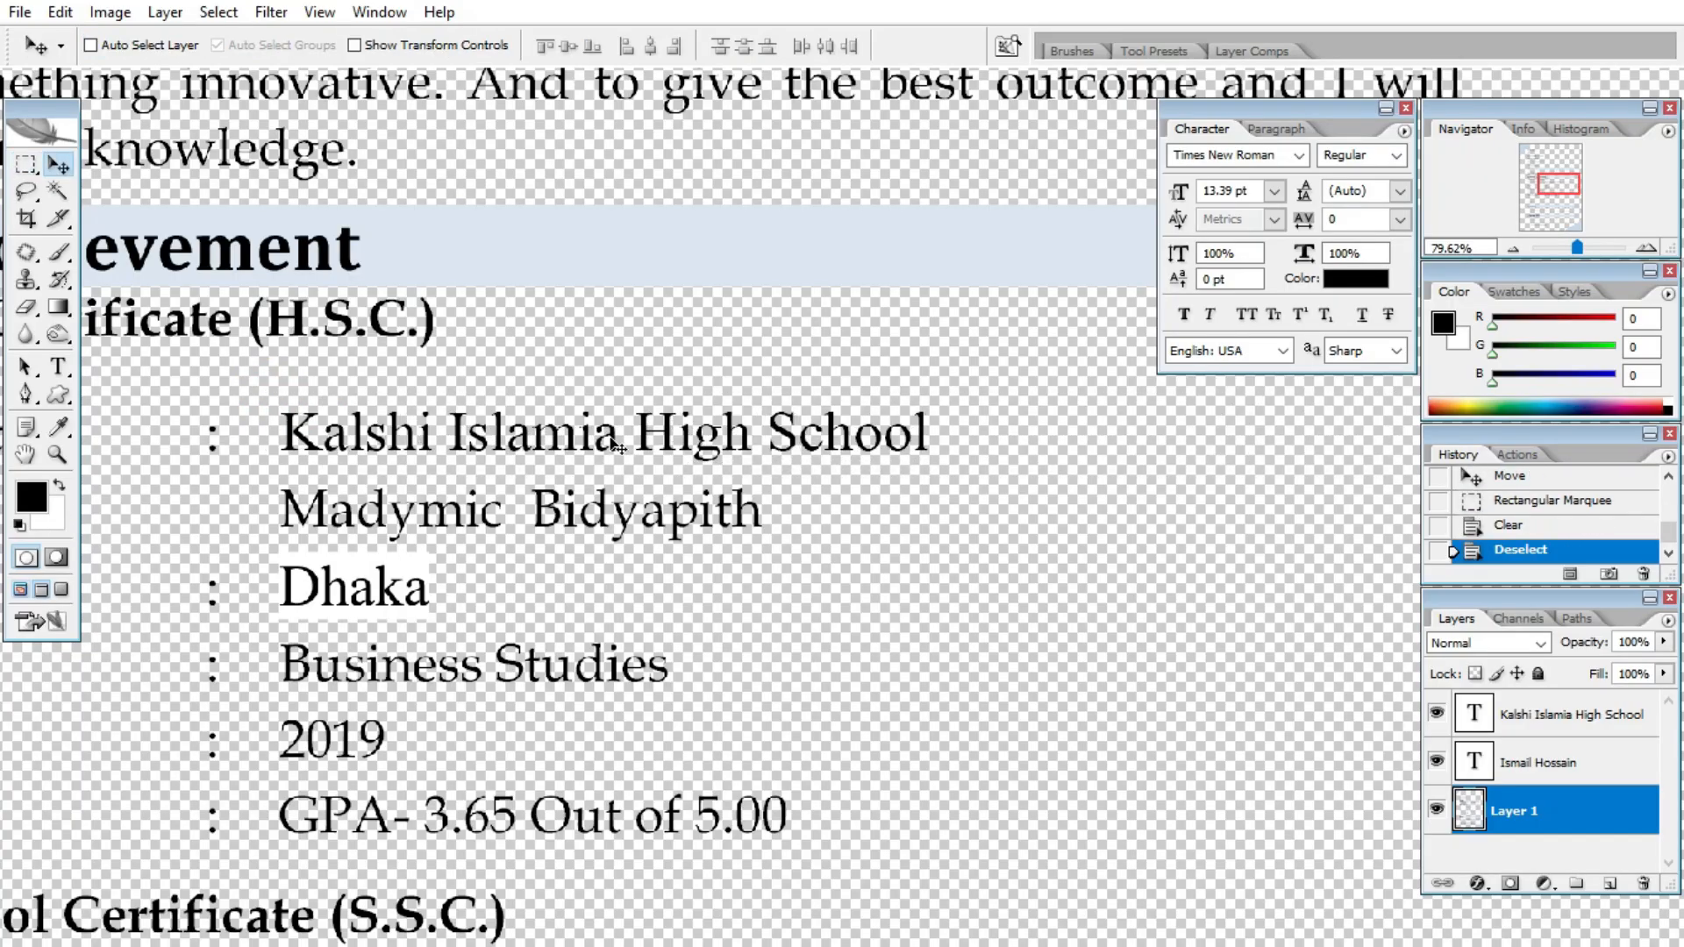
drag(585, 449, 637, 620)
mouse_move(628, 632)
mouse_down()
mouse_move(631, 551)
mouse_move(639, 622)
mouse_up()
key(t)
triple_click(614, 614)
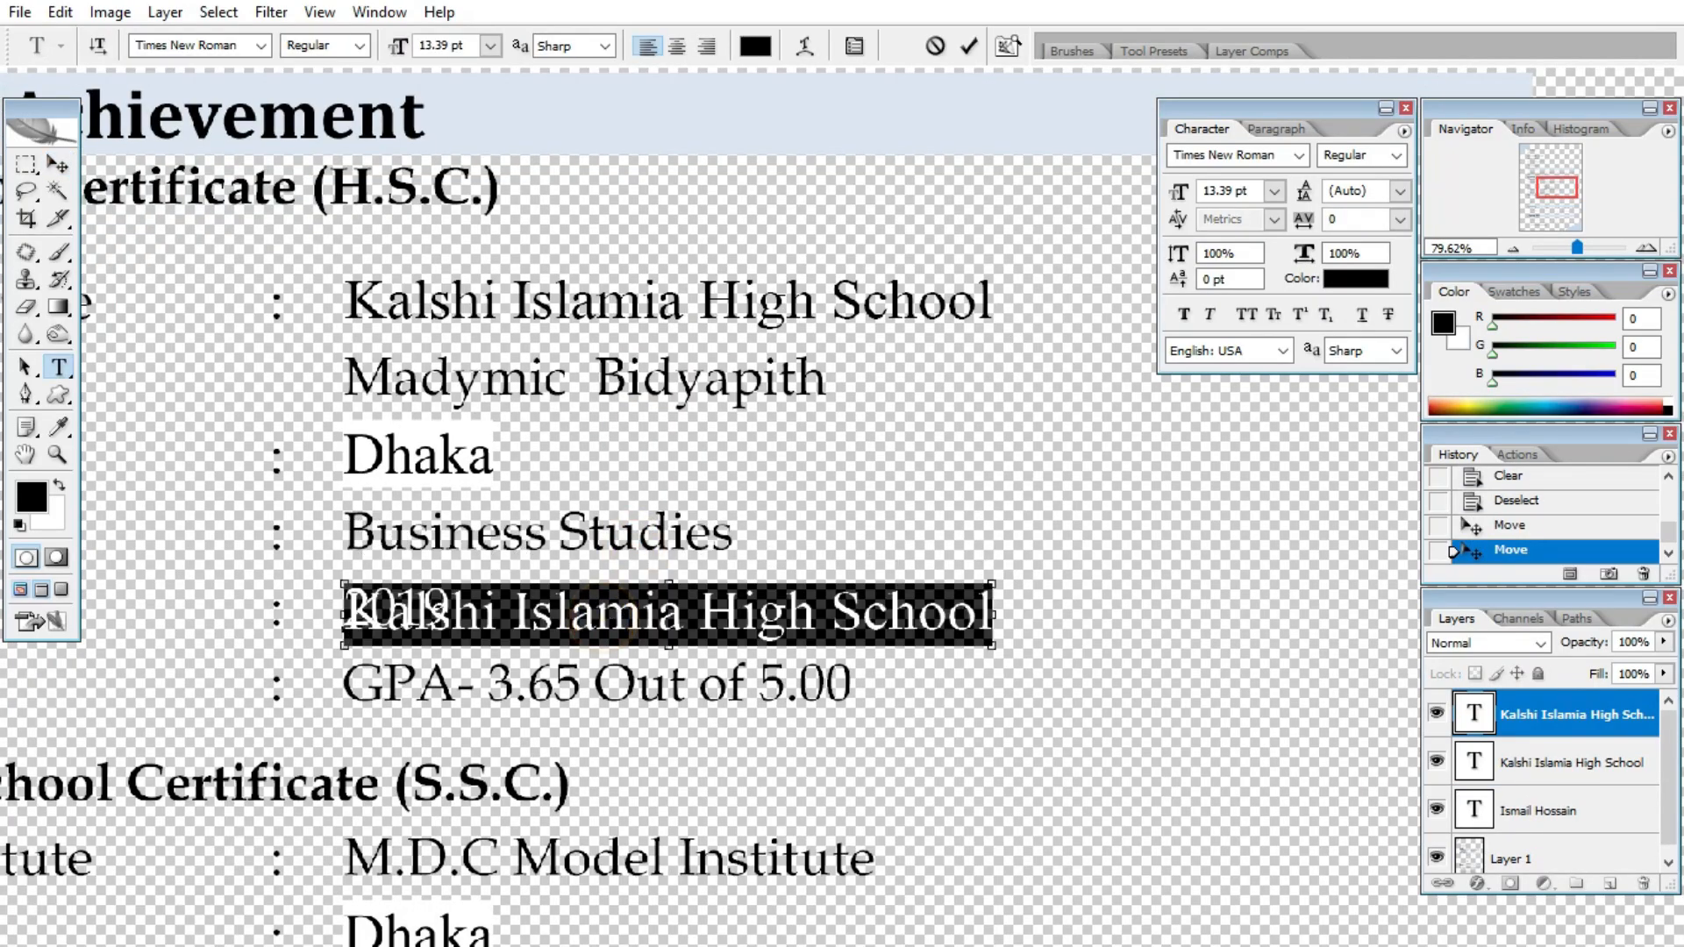
text(2012)
click(57, 164)
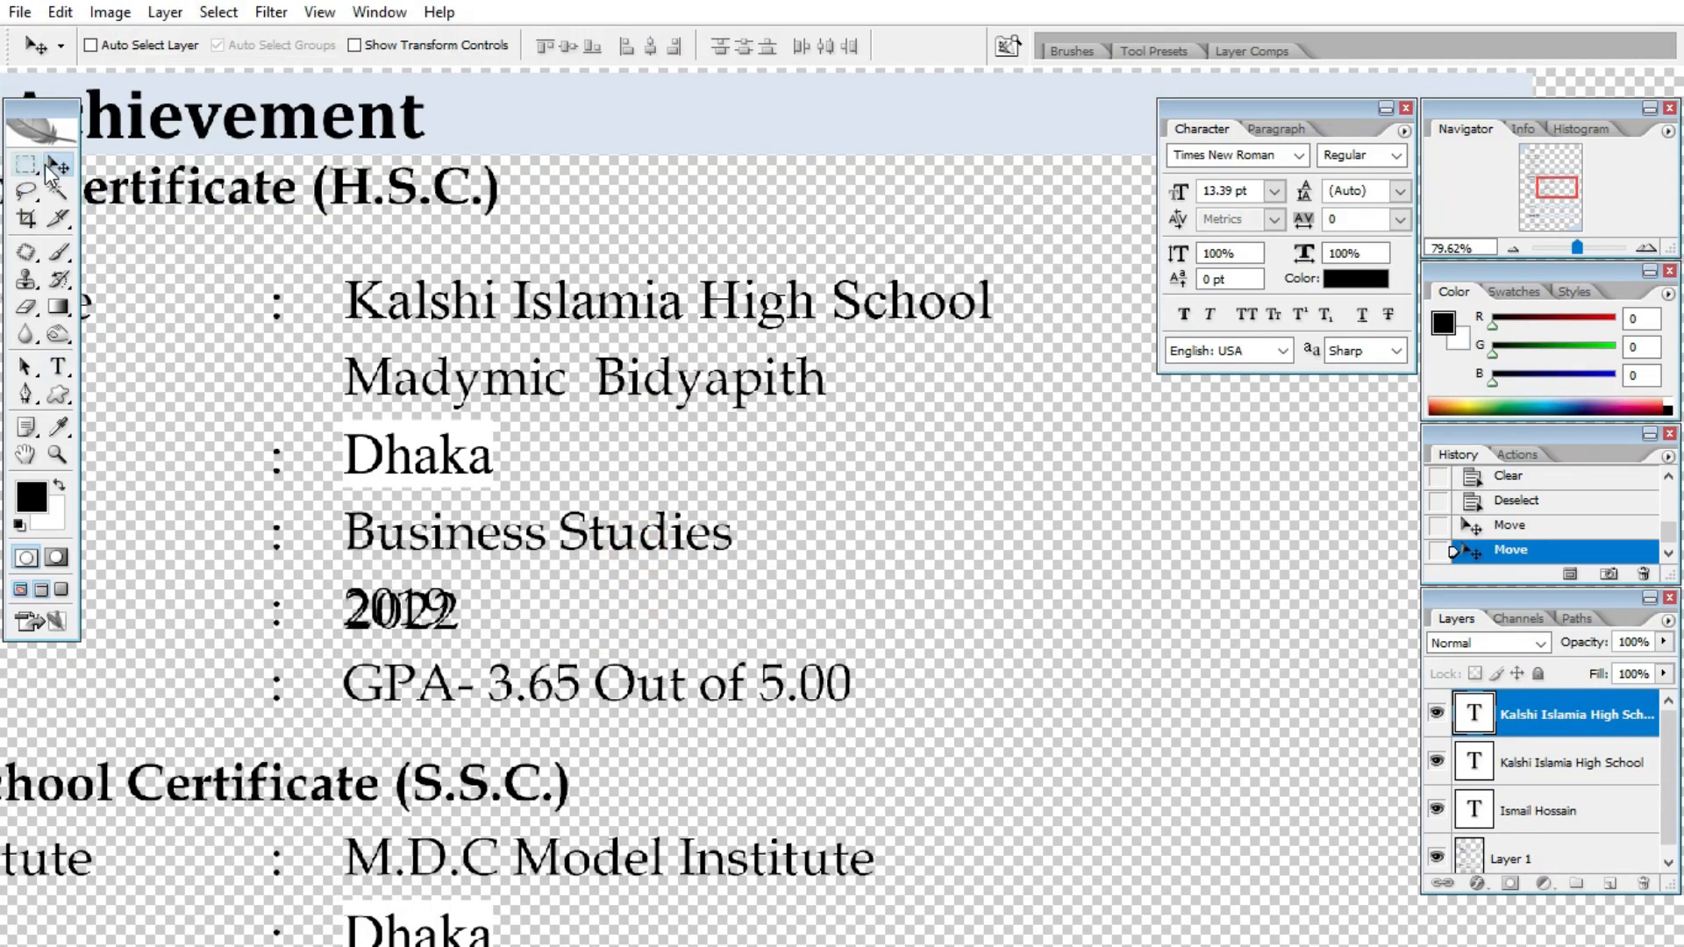
key(Down)
- Clear the old 2019 year from Layer 1 and zoom out to the whole CV page
click(1564, 844)
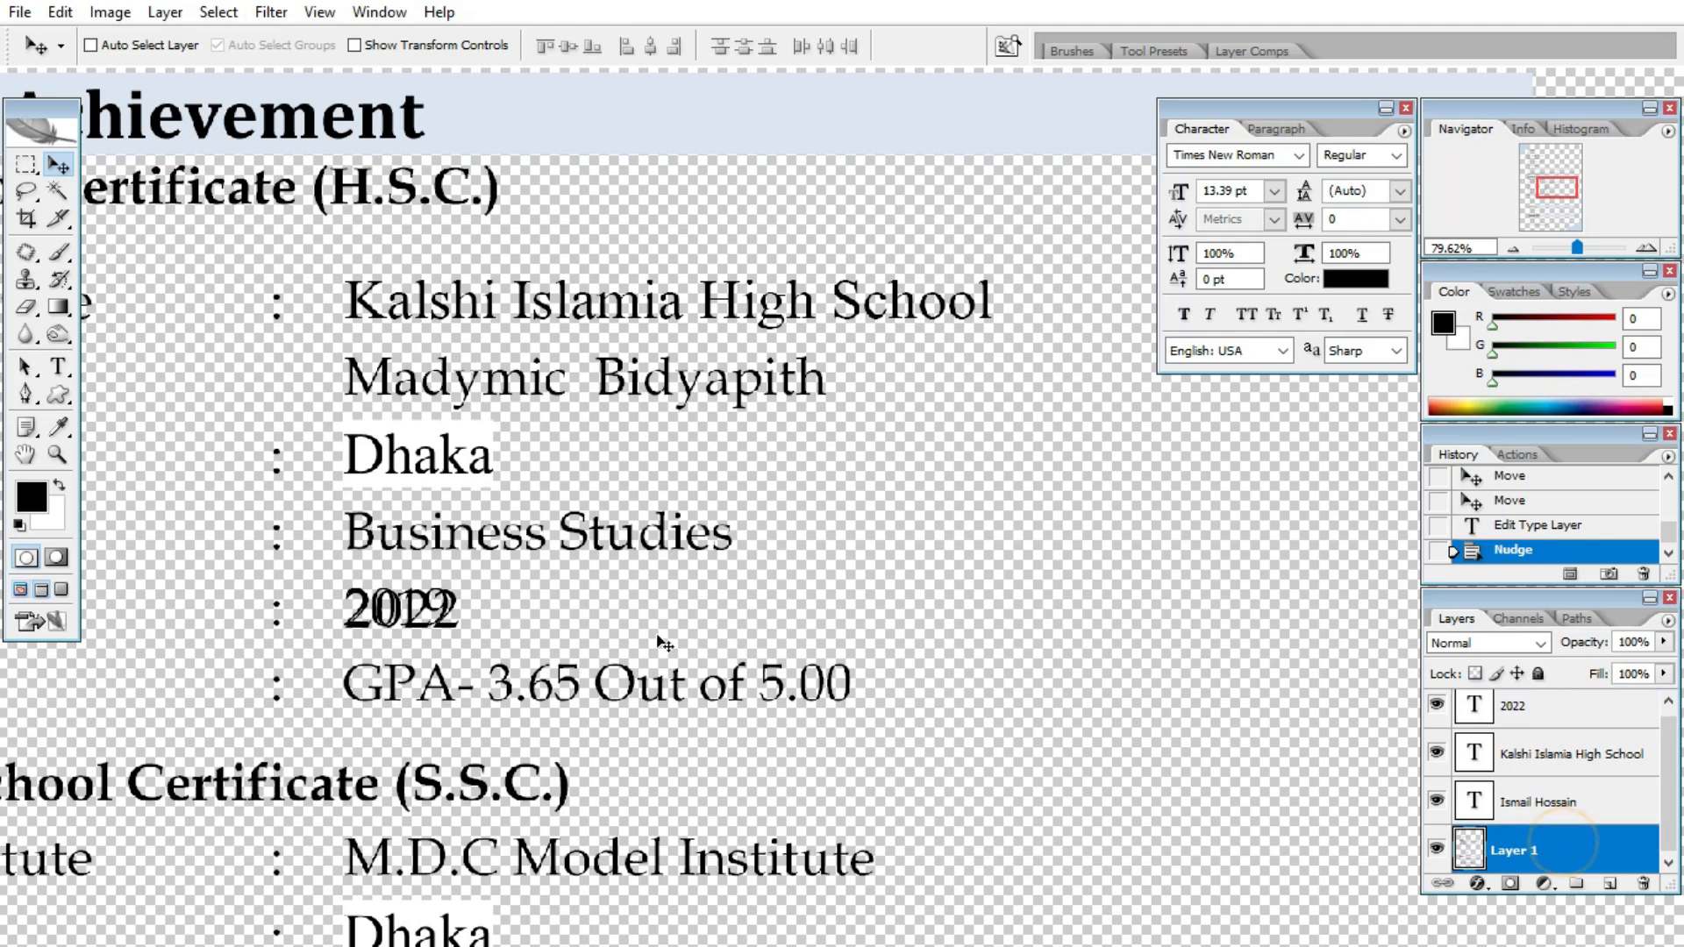
click(29, 165)
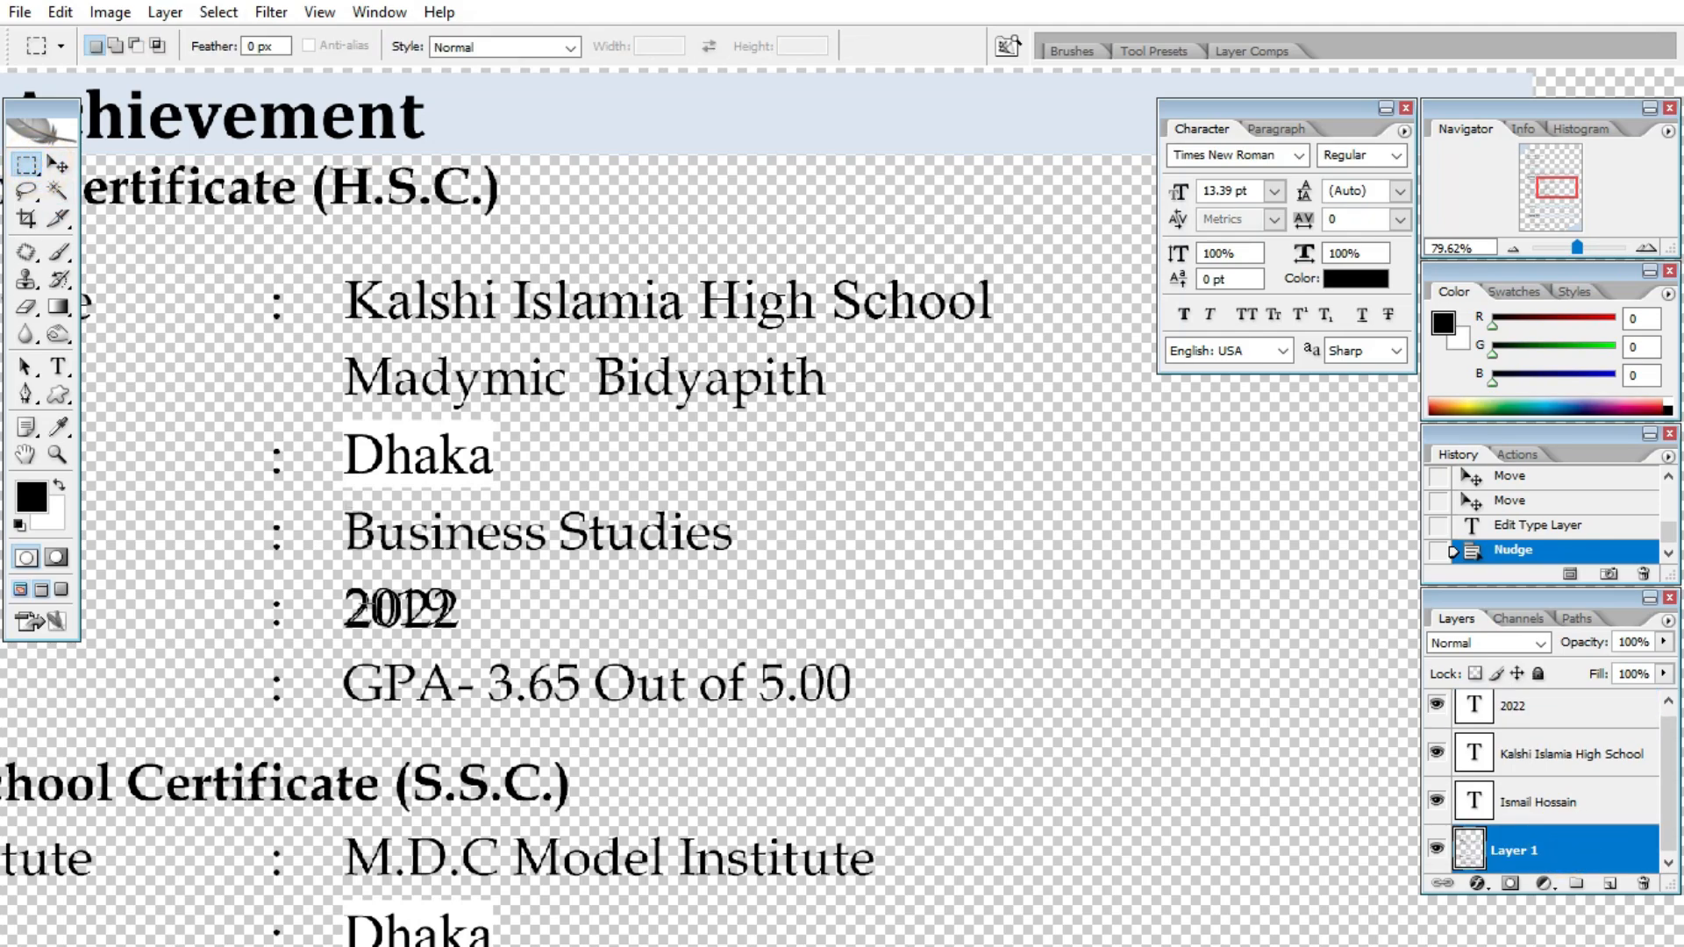
drag(334, 584, 522, 659)
key(Delete)
click(560, 640)
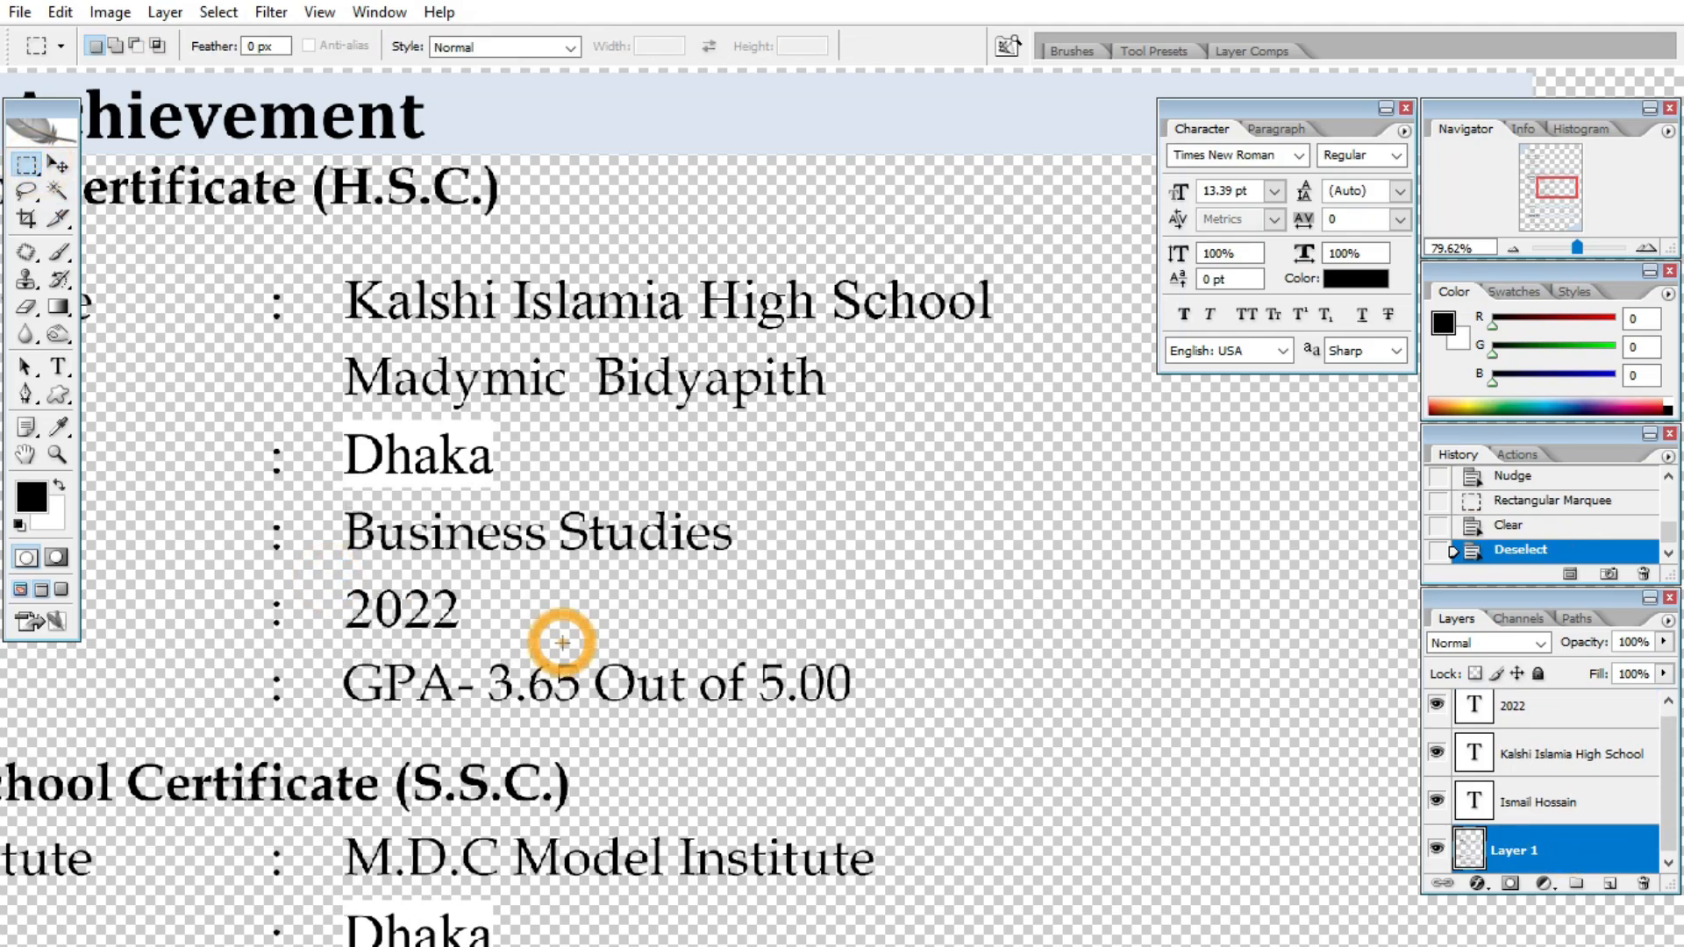
key(ctrl+0)
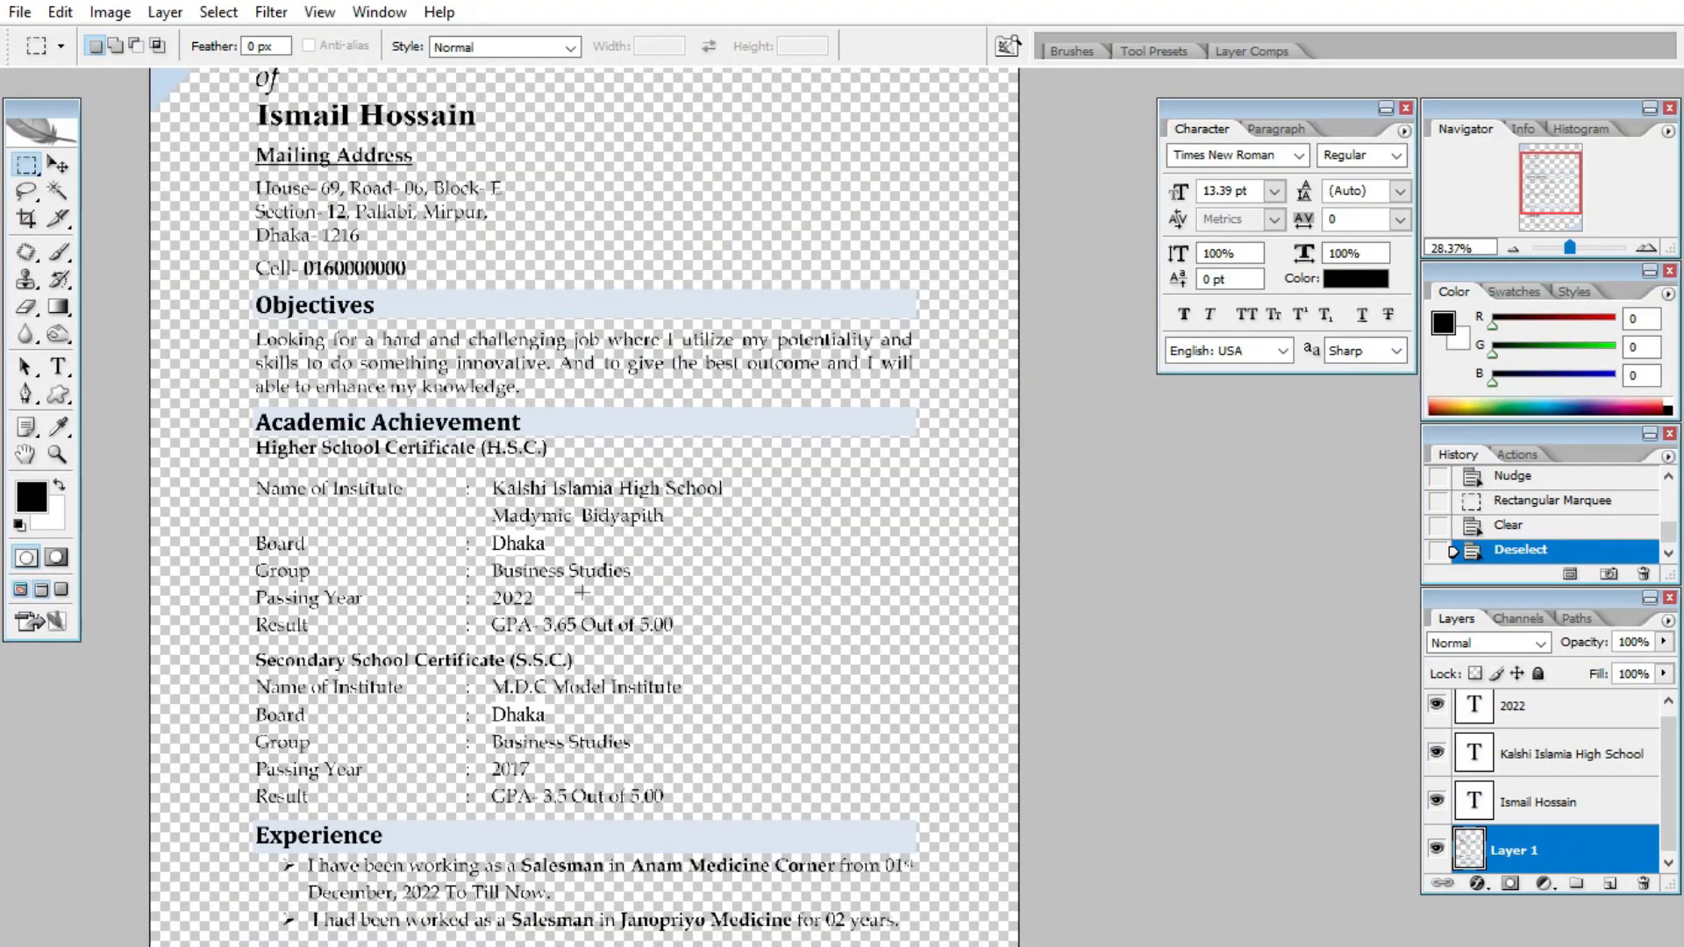
- Minimise Photoshop, then check that 'New folder' on the desktop holds the CV PDF and close it
scroll(582, 591, down, 2)
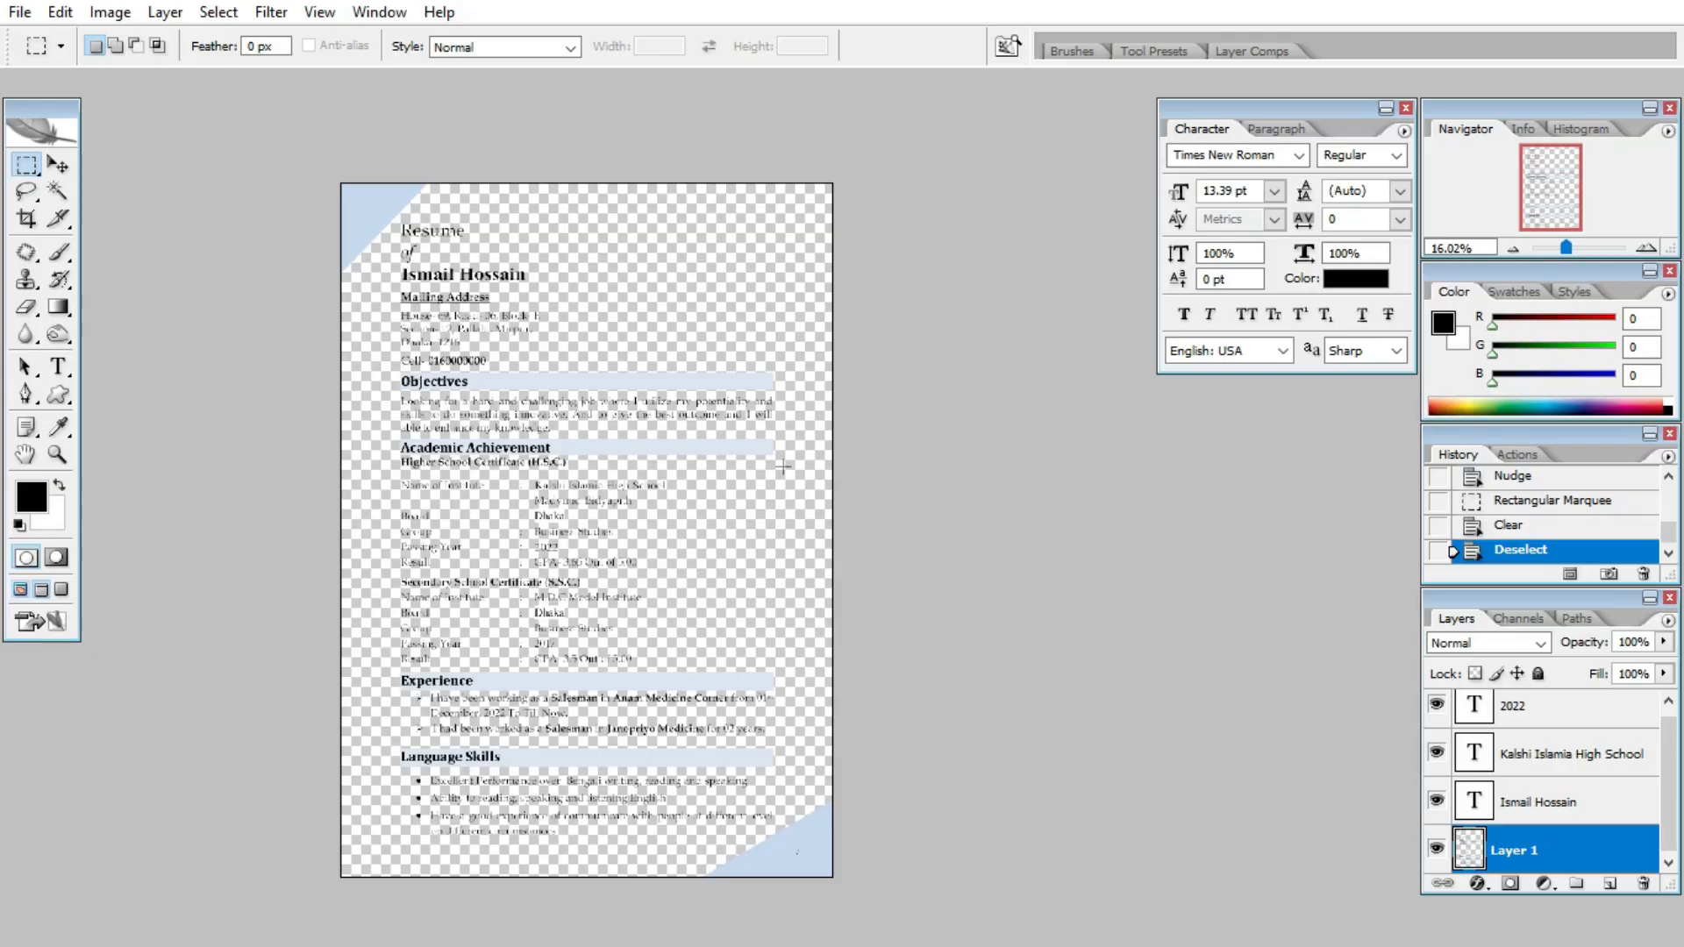
key(super+d)
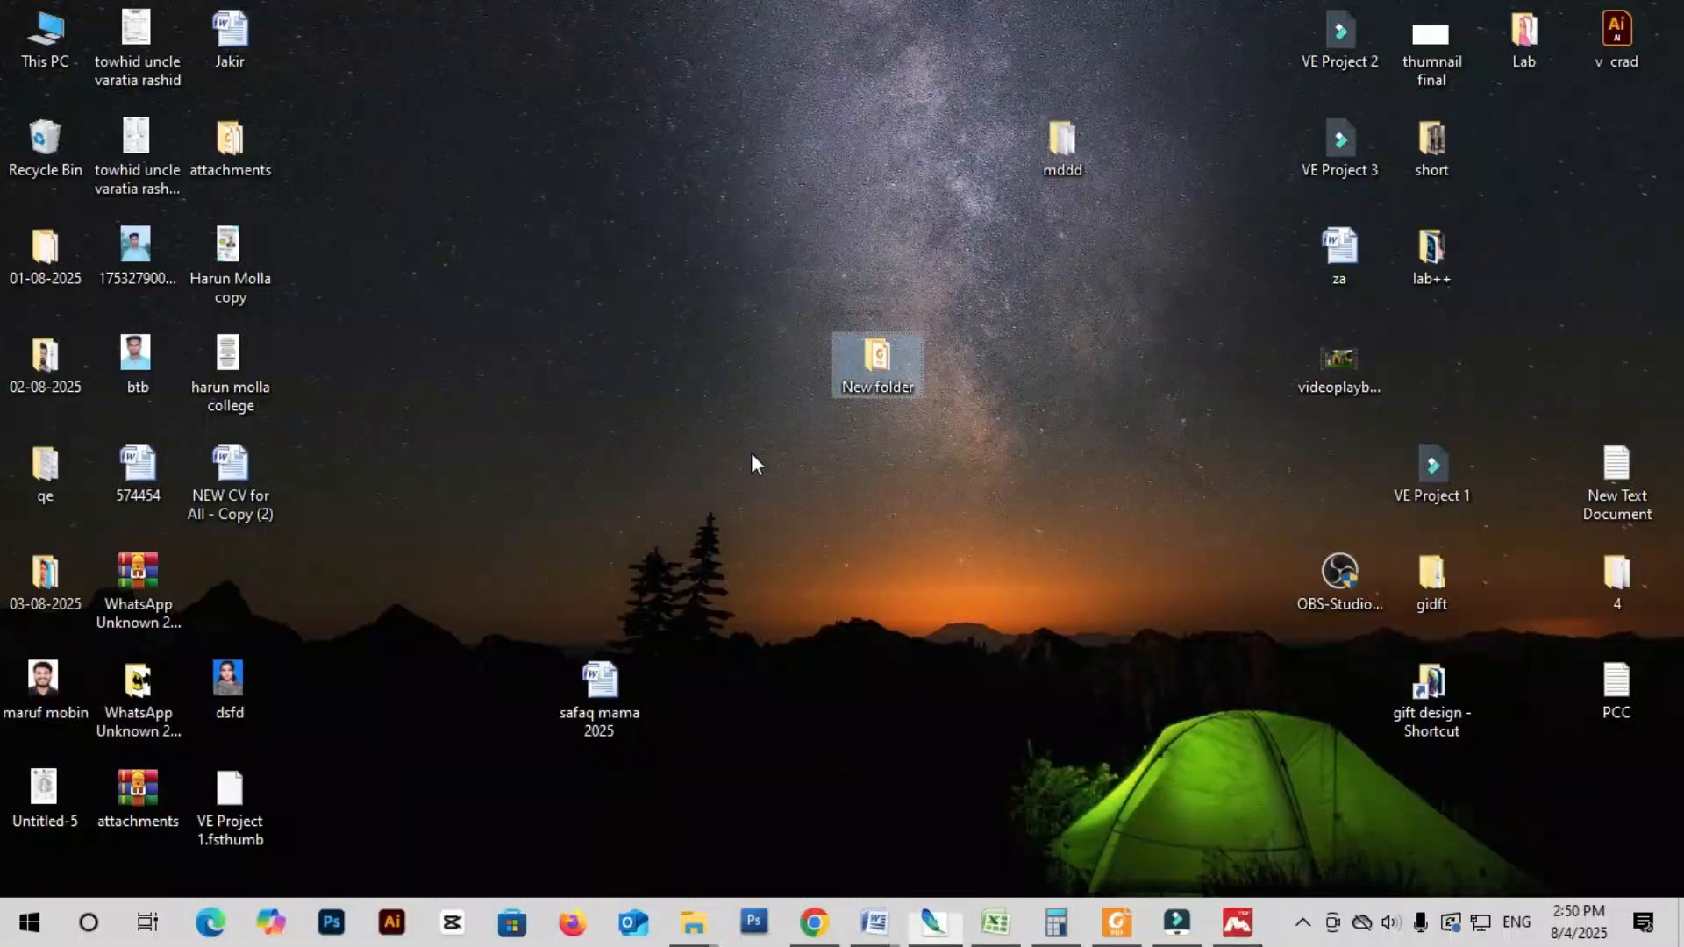
double_click(907, 365)
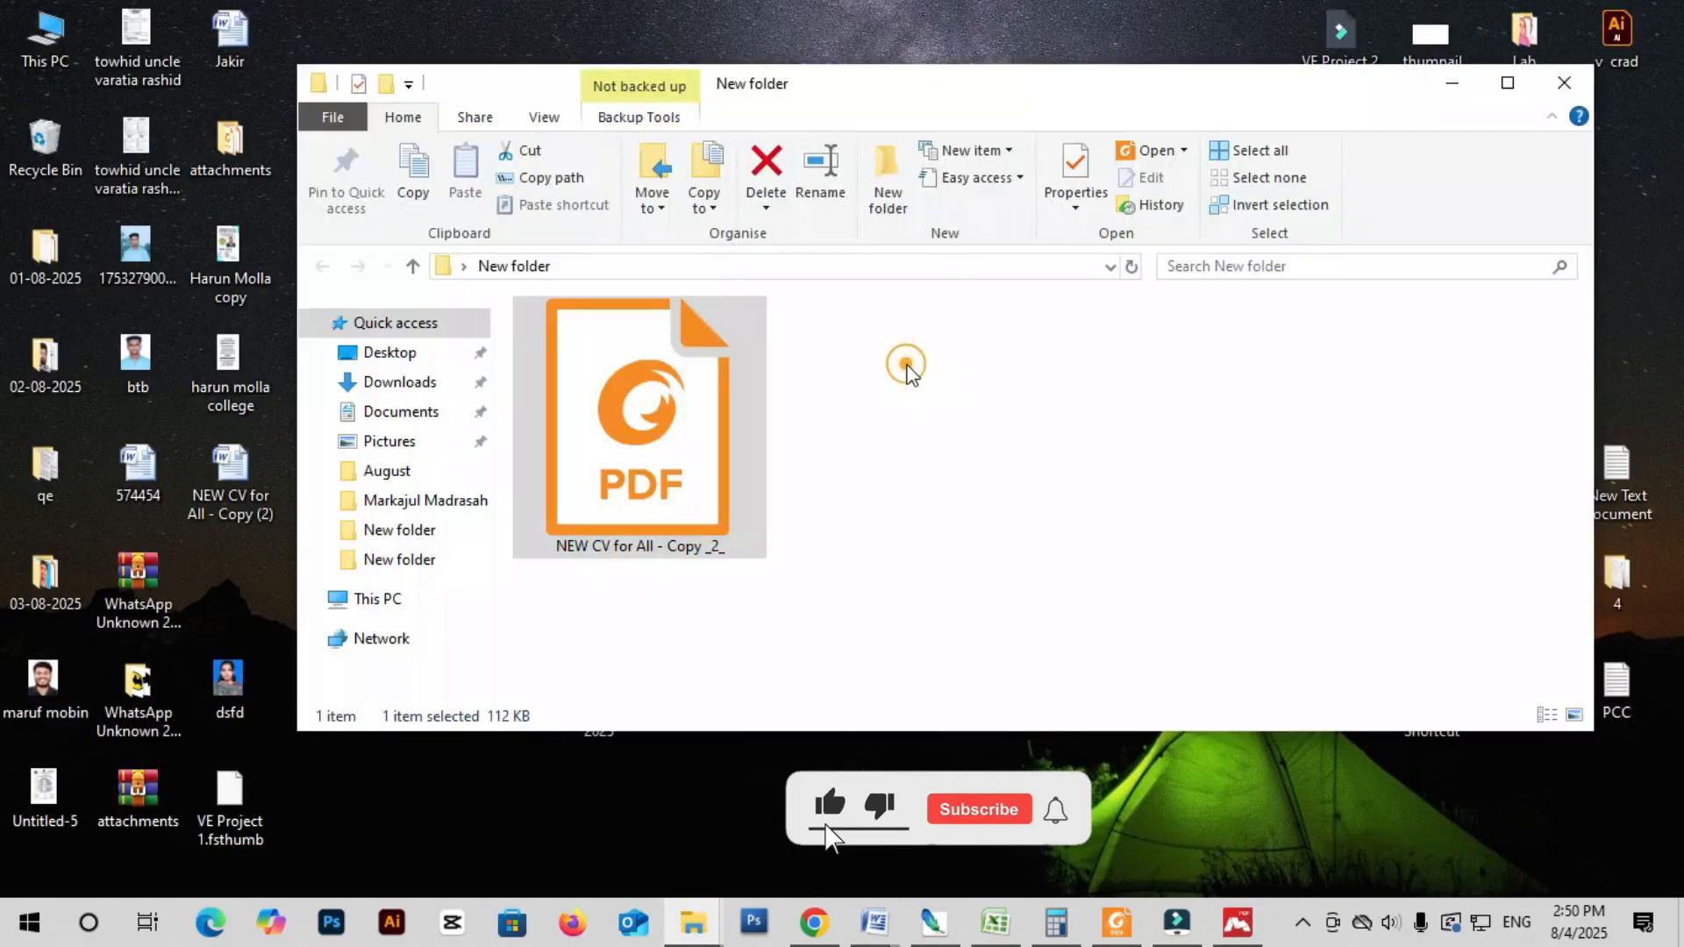
click(1557, 99)
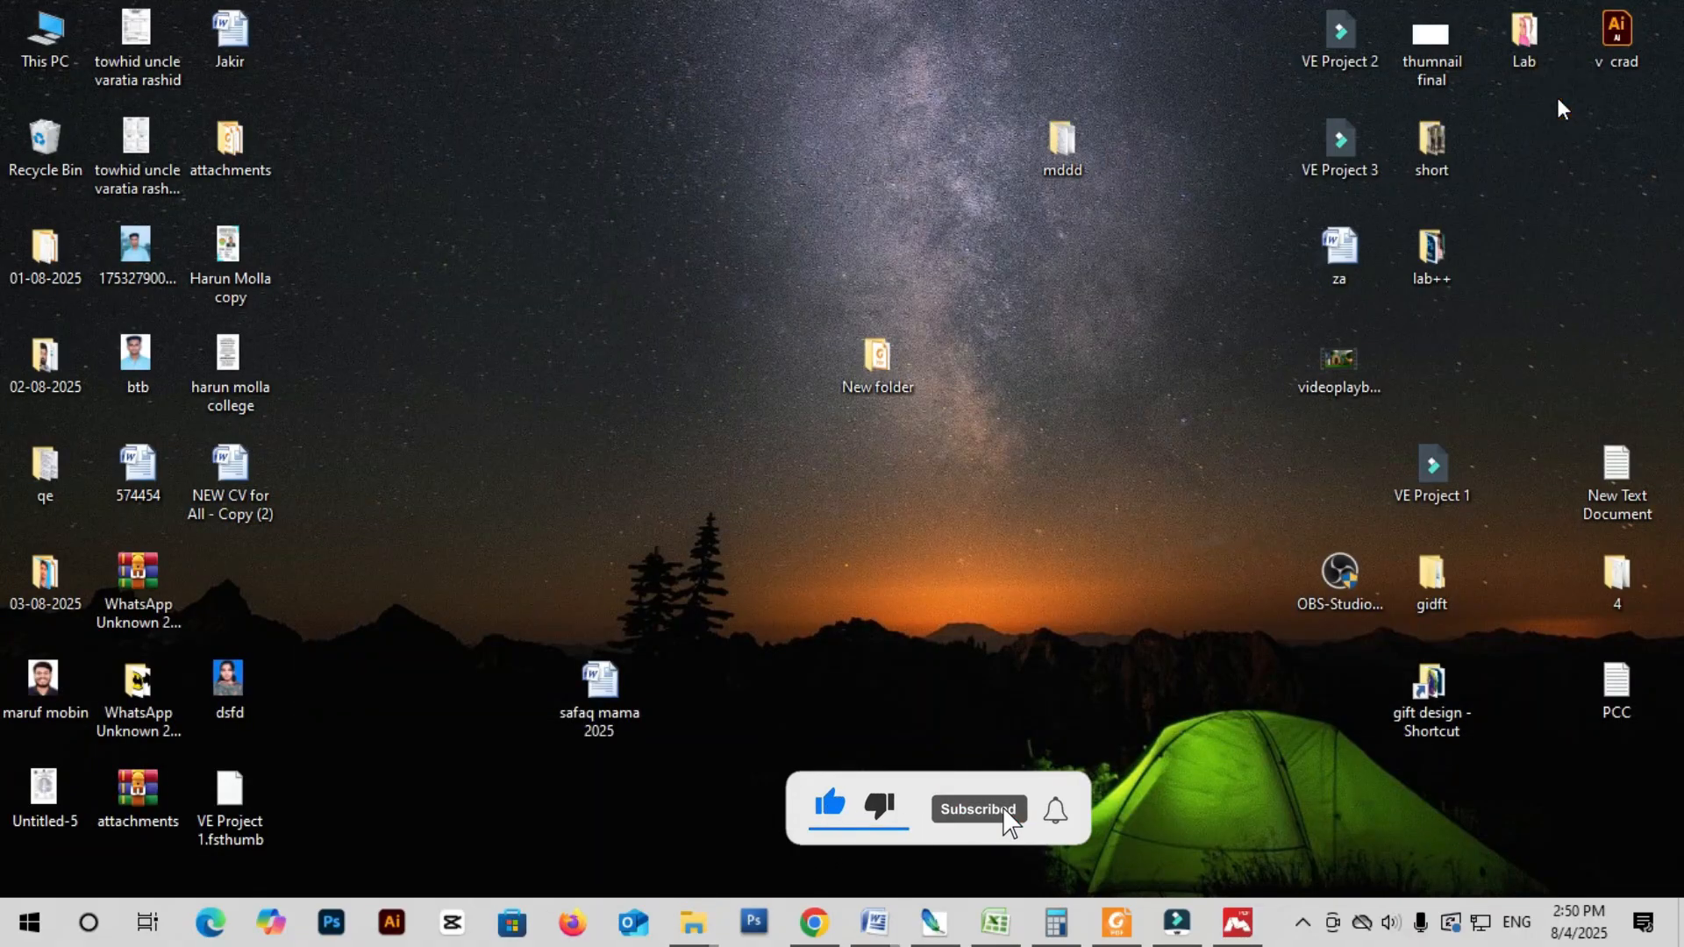